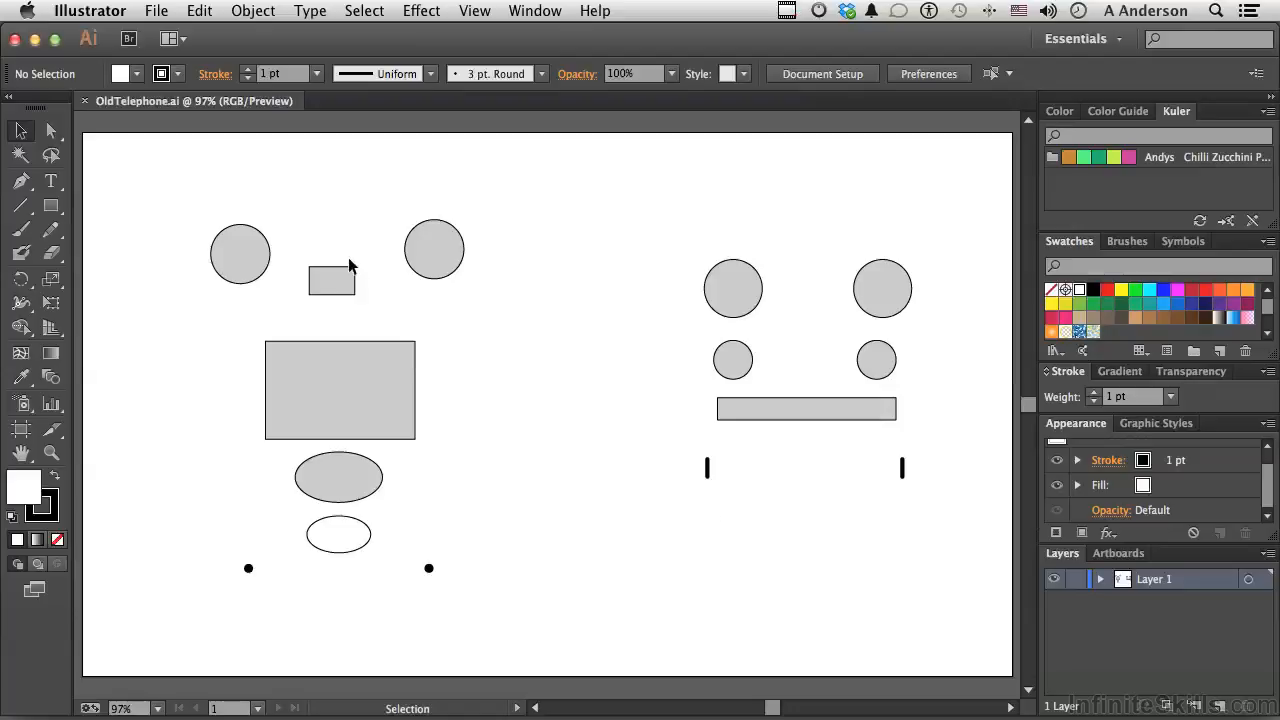
# Move the two upper circles onto the large rectangle's upper corners and centre the small rectangle on its top edge.
pyautogui.click(245, 258)
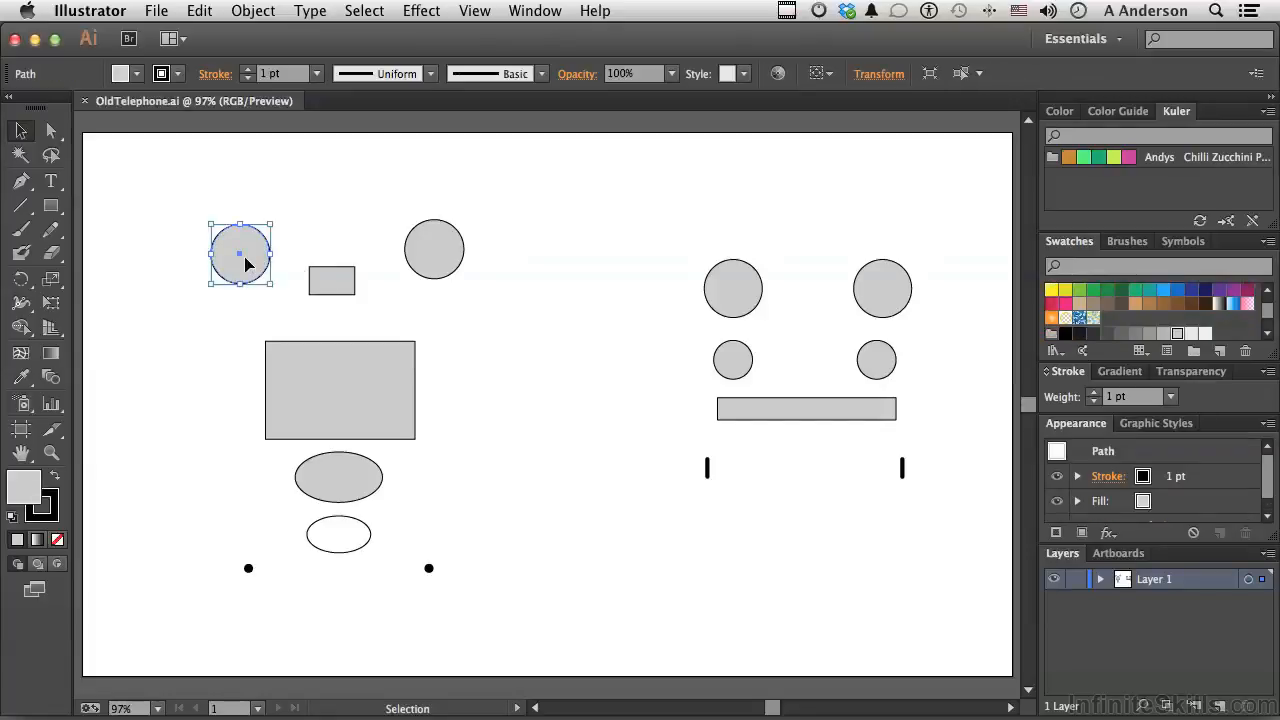
pyautogui.moveTo(243, 263); pyautogui.dragTo(272, 352)
pyautogui.click(272, 352)
pyautogui.moveTo(443, 252); pyautogui.dragTo(422, 342)
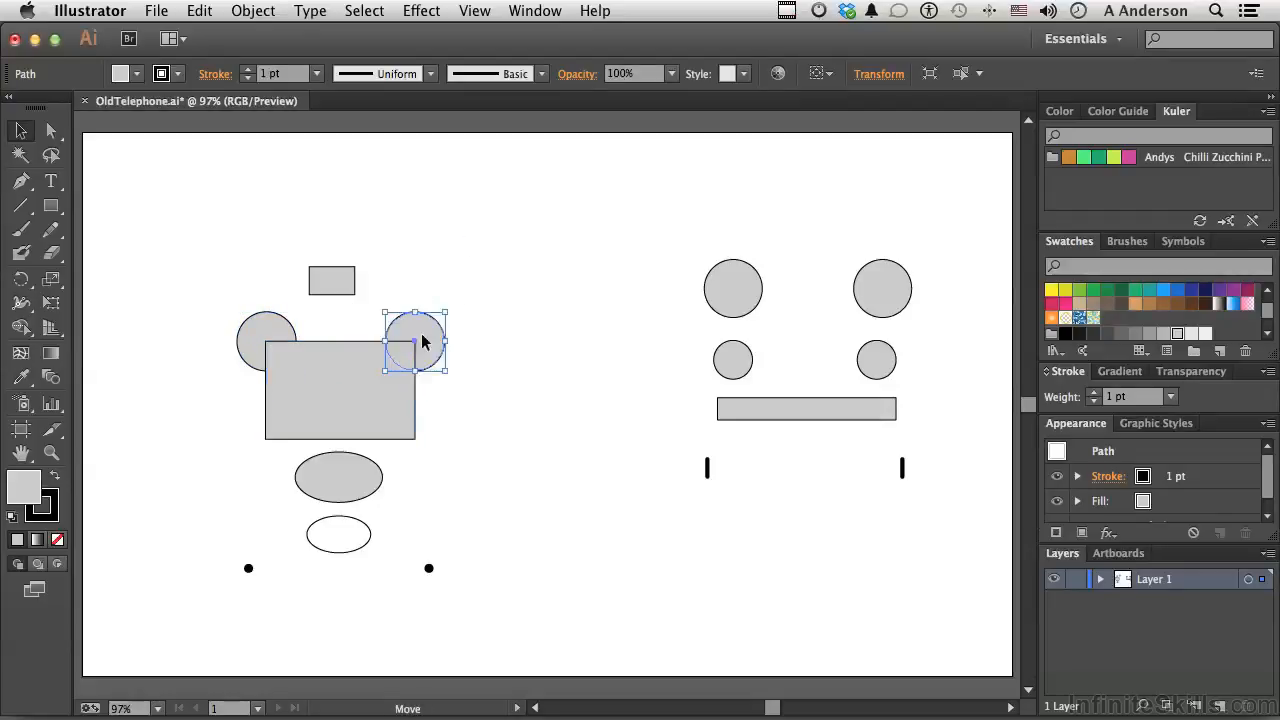
pyautogui.moveTo(332, 282); pyautogui.dragTo(339, 343)
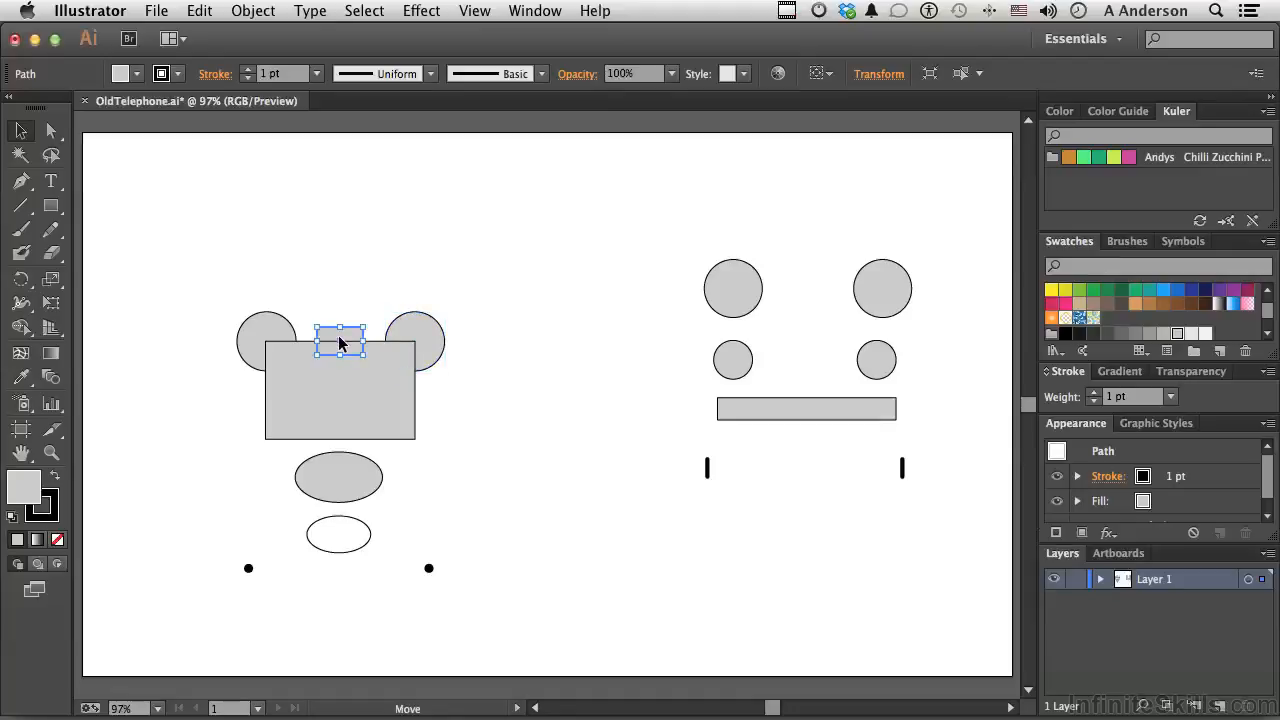
# Distribute the two corner circles and the small rectangle between them evenly by their horizontal centres.
pyautogui.moveTo(230, 283); pyautogui.dragTo(464, 318)
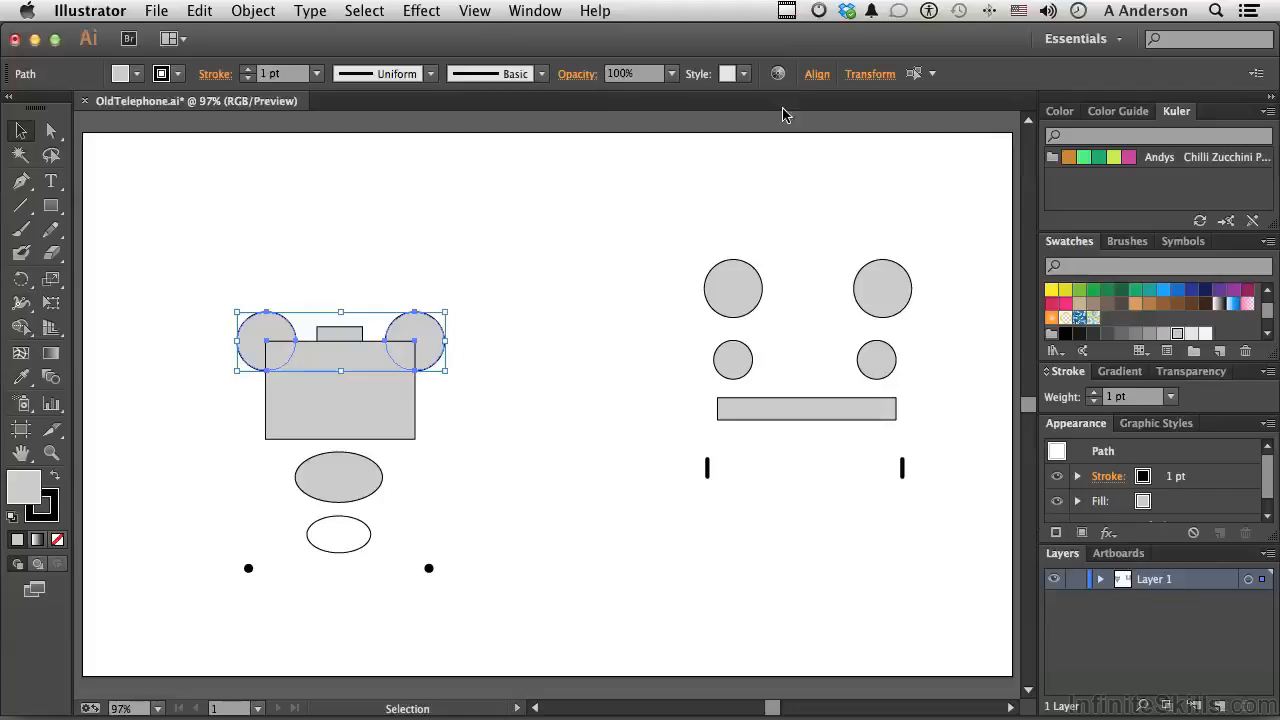
pyautogui.click(816, 74)
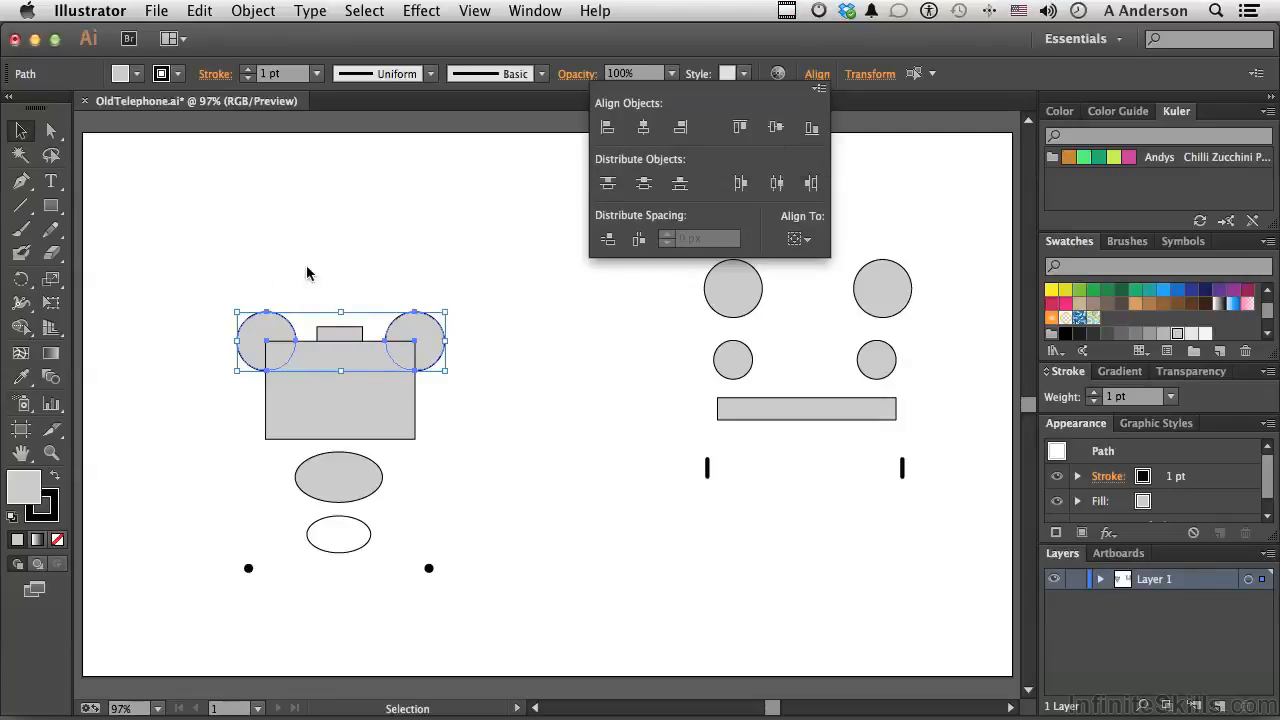
pyautogui.click(173, 277)
pyautogui.moveTo(187, 258); pyautogui.dragTo(487, 327)
pyautogui.keyDown('shift'); pyautogui.click(336, 341); pyautogui.keyUp('shift')
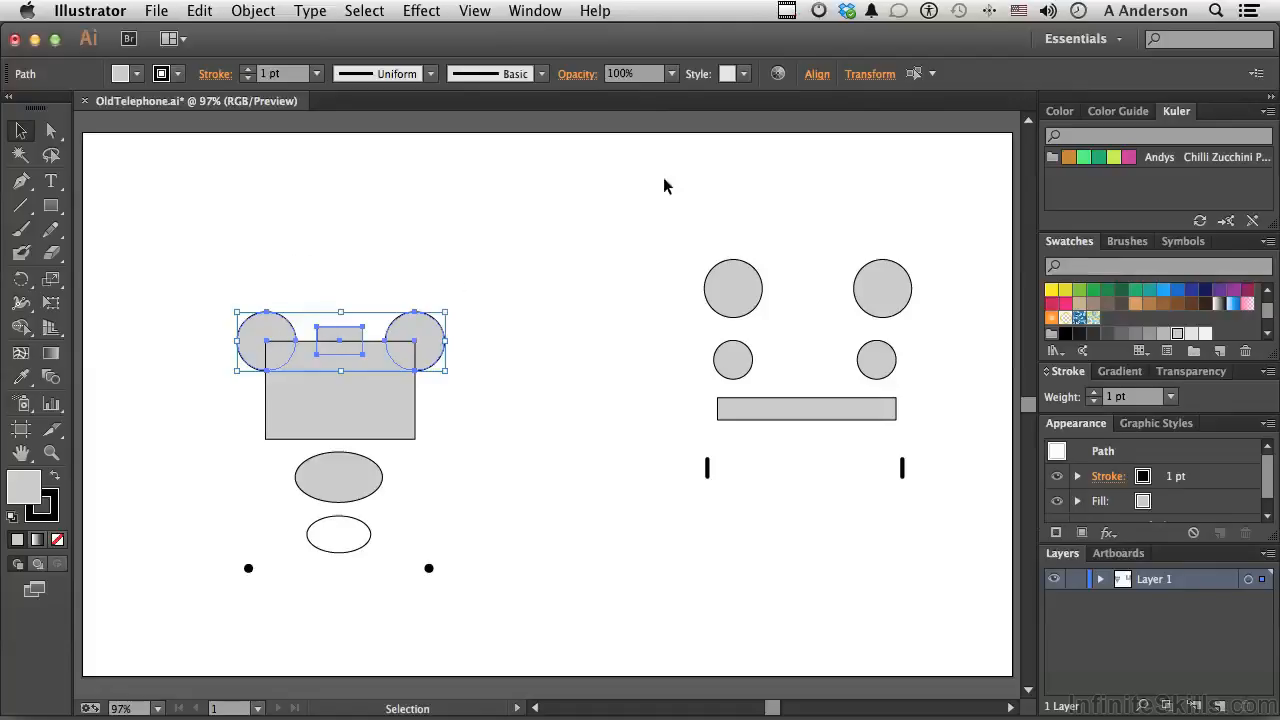
pyautogui.click(818, 77)
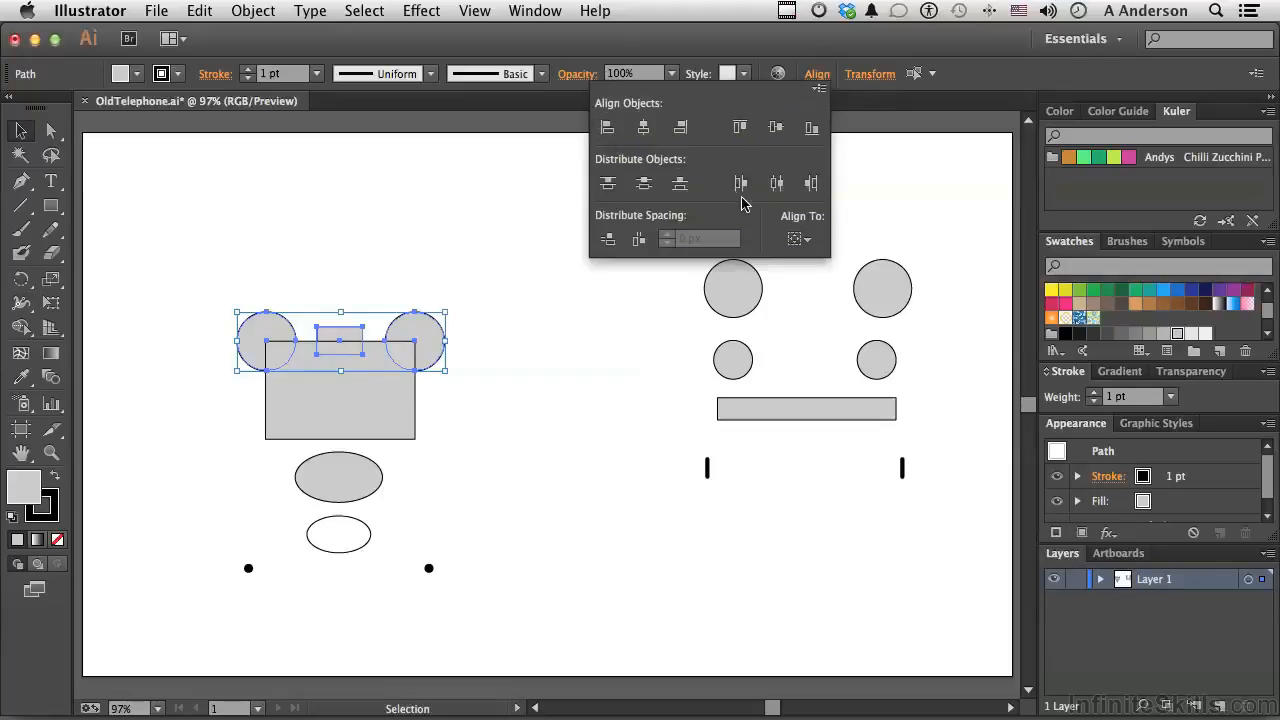
pyautogui.click(777, 186)
pyautogui.click(611, 436)
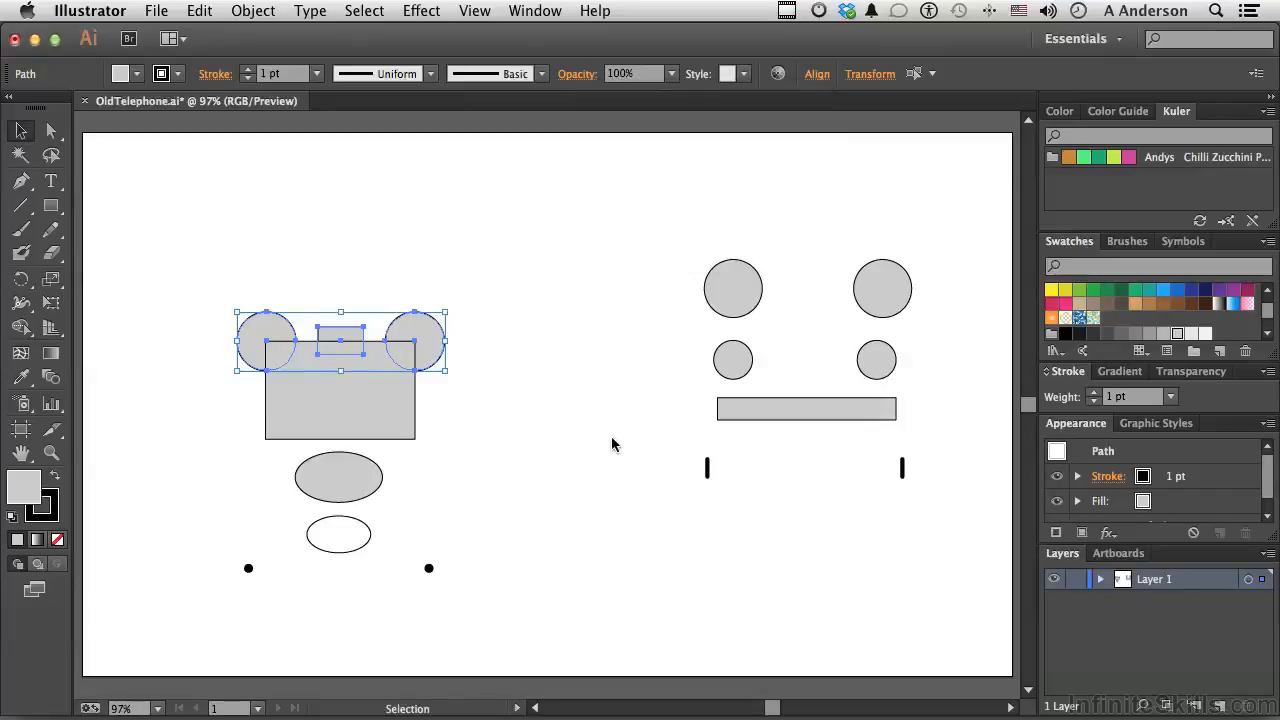
pyautogui.click(611, 437)
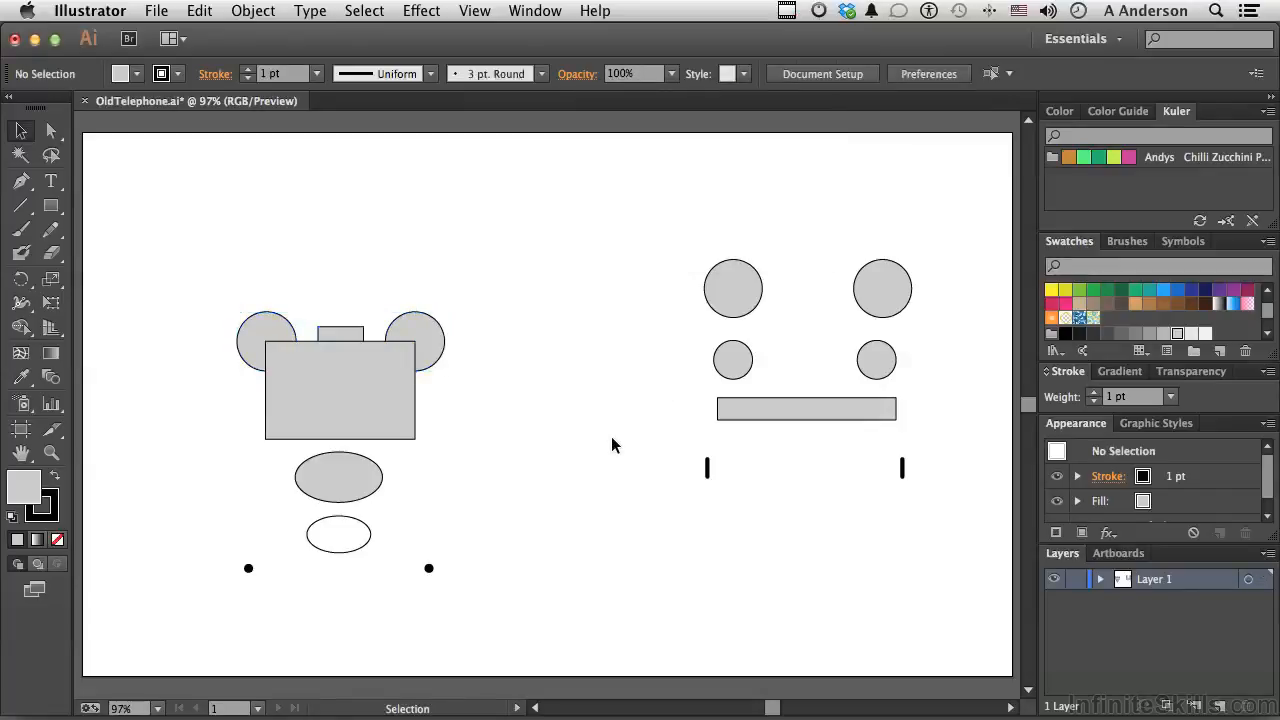
# Cut the two circles and the small rectangle out of the large rectangle using the Pathfinder Minus Back operation.
pyautogui.click(530, 11)
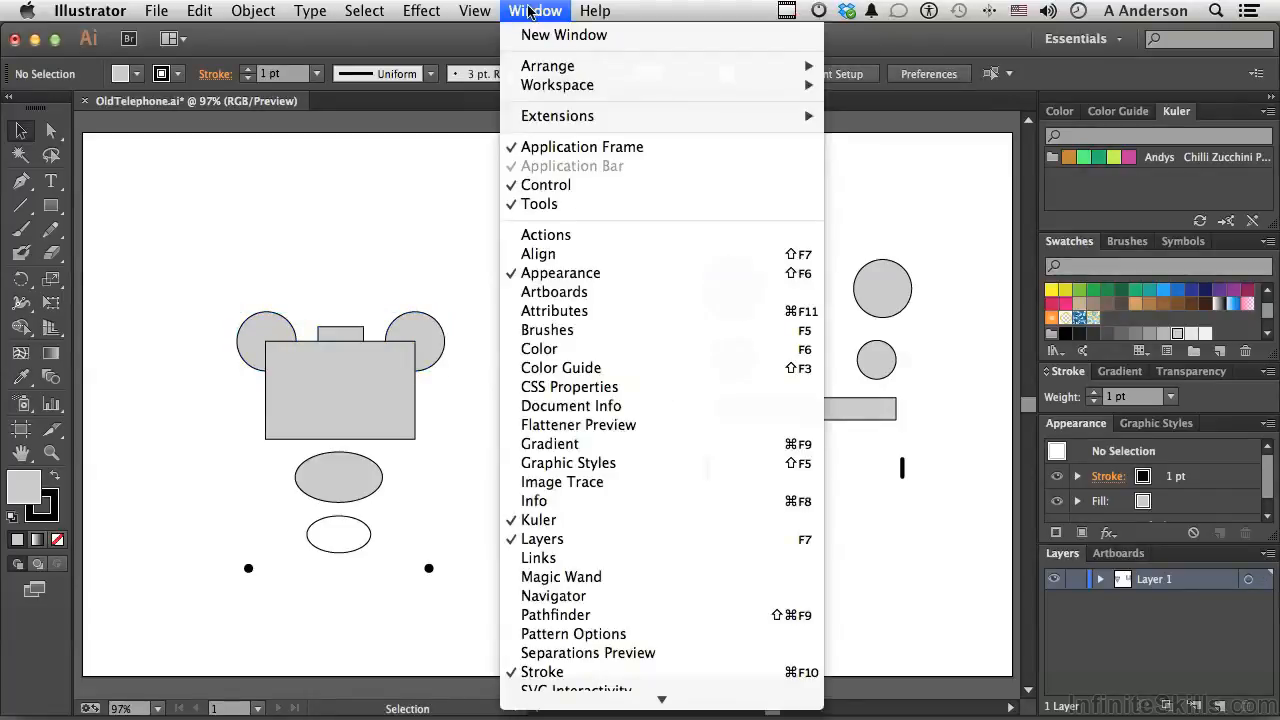
pyautogui.click(587, 615)
pyautogui.moveTo(204, 426); pyautogui.dragTo(615, 541)
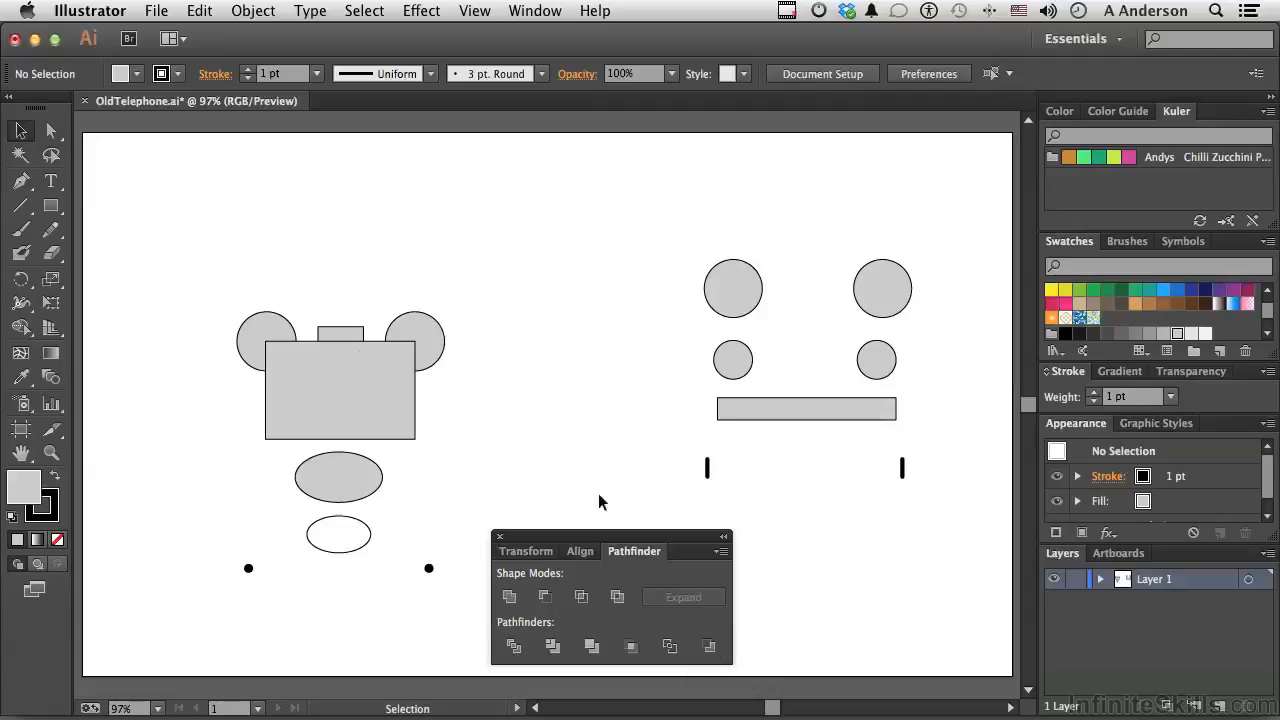
pyautogui.moveTo(182, 257); pyautogui.dragTo(527, 444)
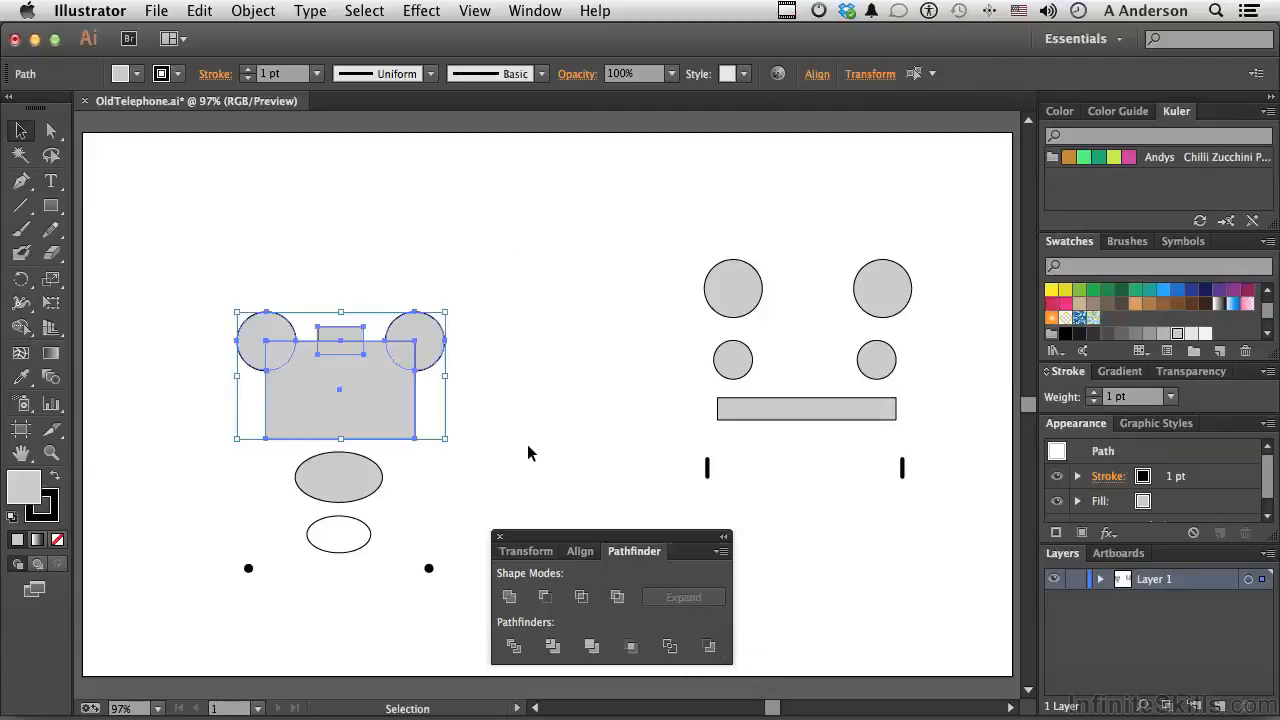
pyautogui.click(710, 647)
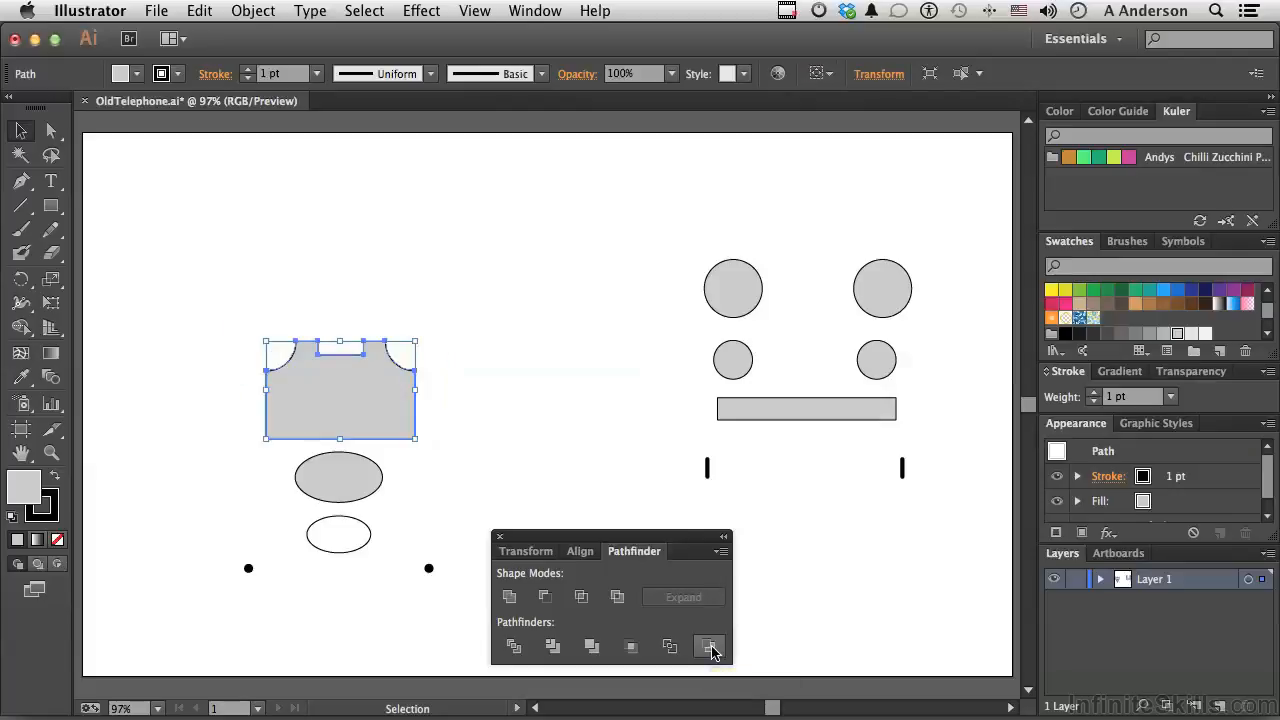
pyautogui.click(597, 441)
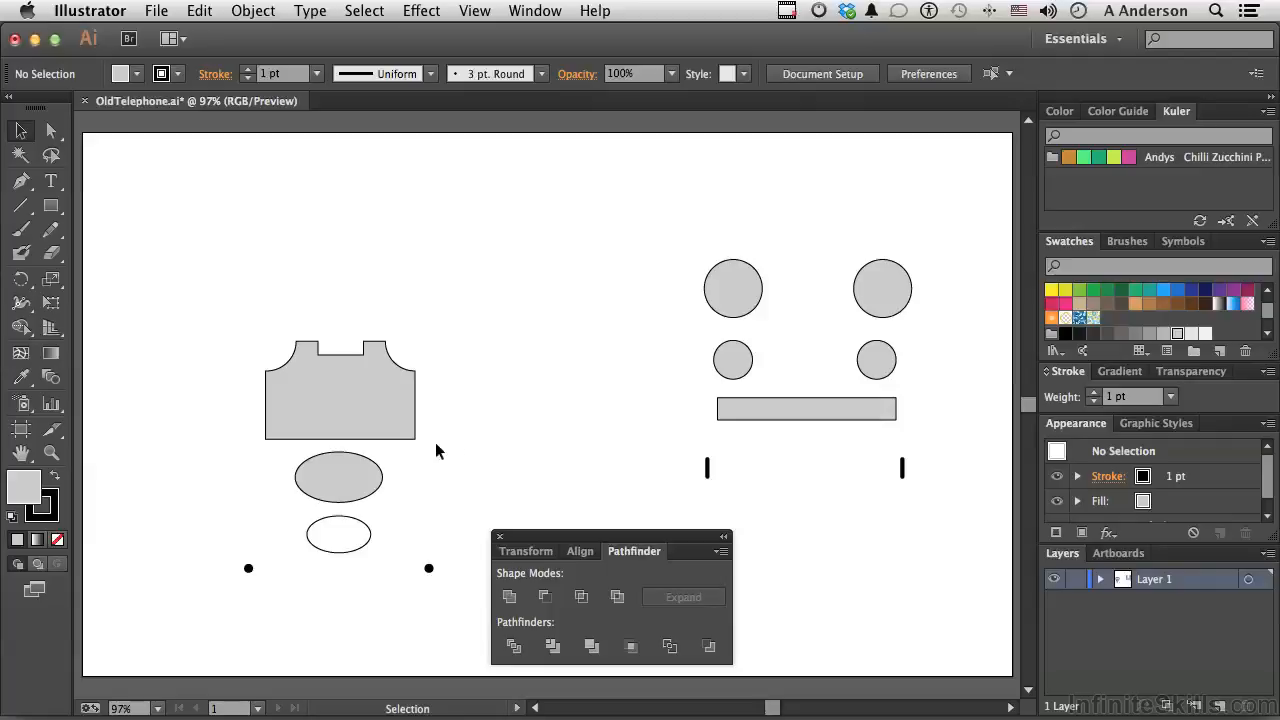
# Move the grey ellipse onto the notched phone body and align both by their horizontal centres.
pyautogui.click(330, 487)
pyautogui.moveTo(332, 486); pyautogui.dragTo(335, 408)
pyautogui.moveTo(216, 285); pyautogui.dragTo(476, 459)
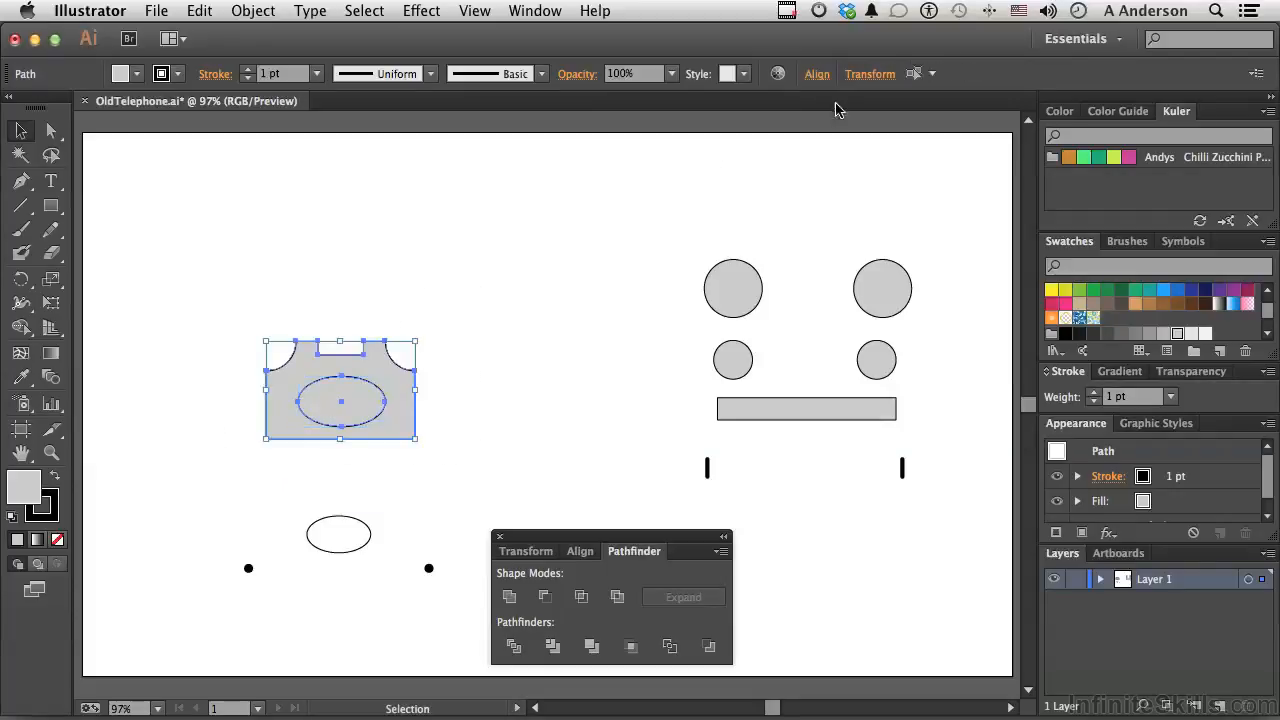
pyautogui.click(817, 76)
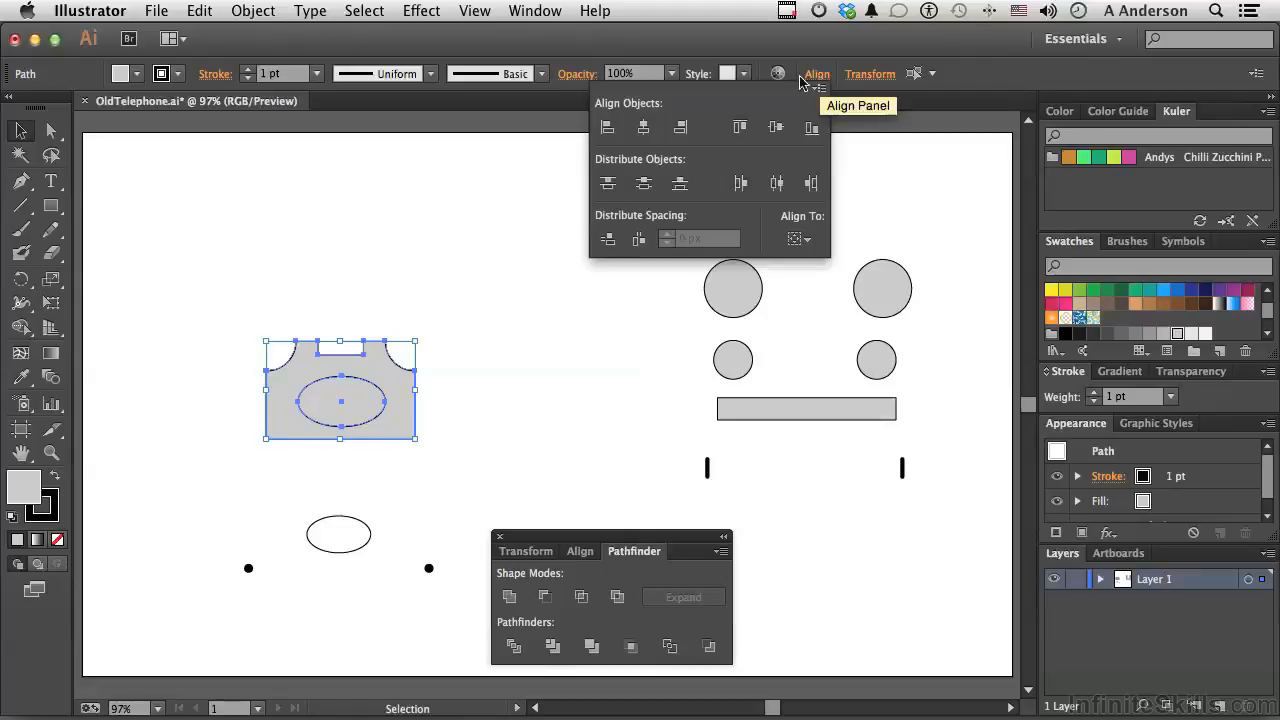
pyautogui.click(642, 129)
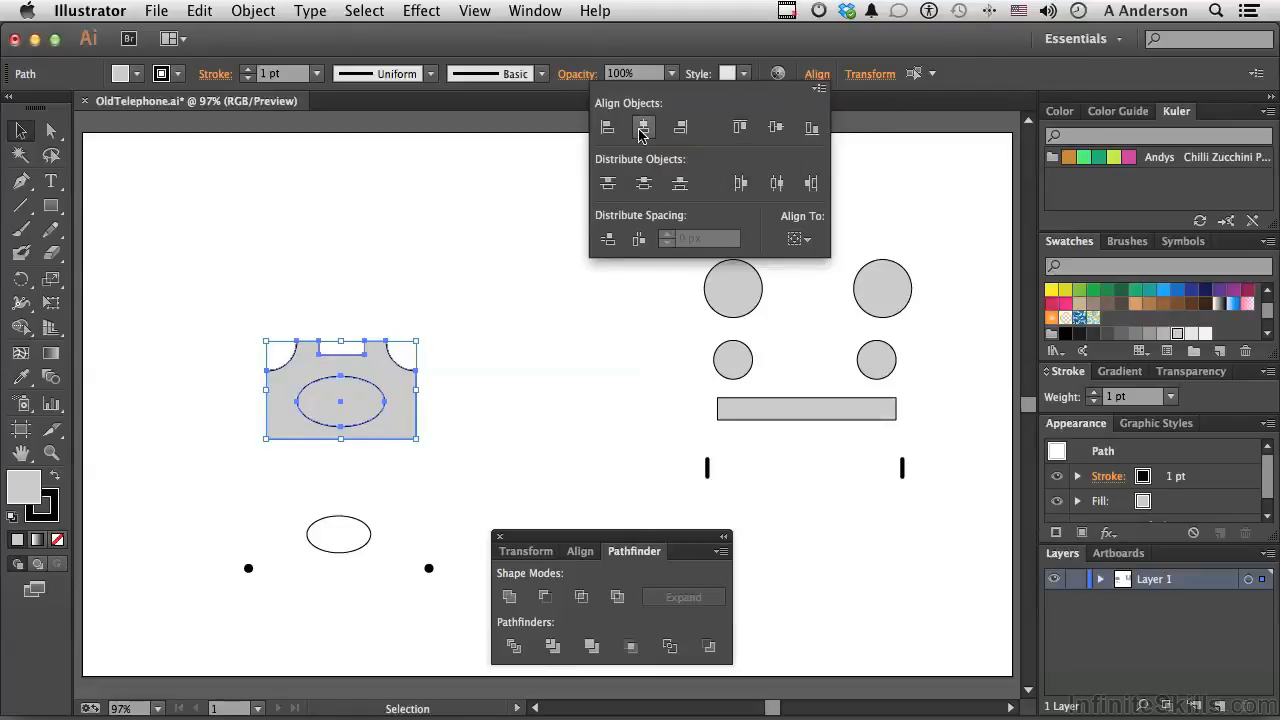
pyautogui.click(472, 367)
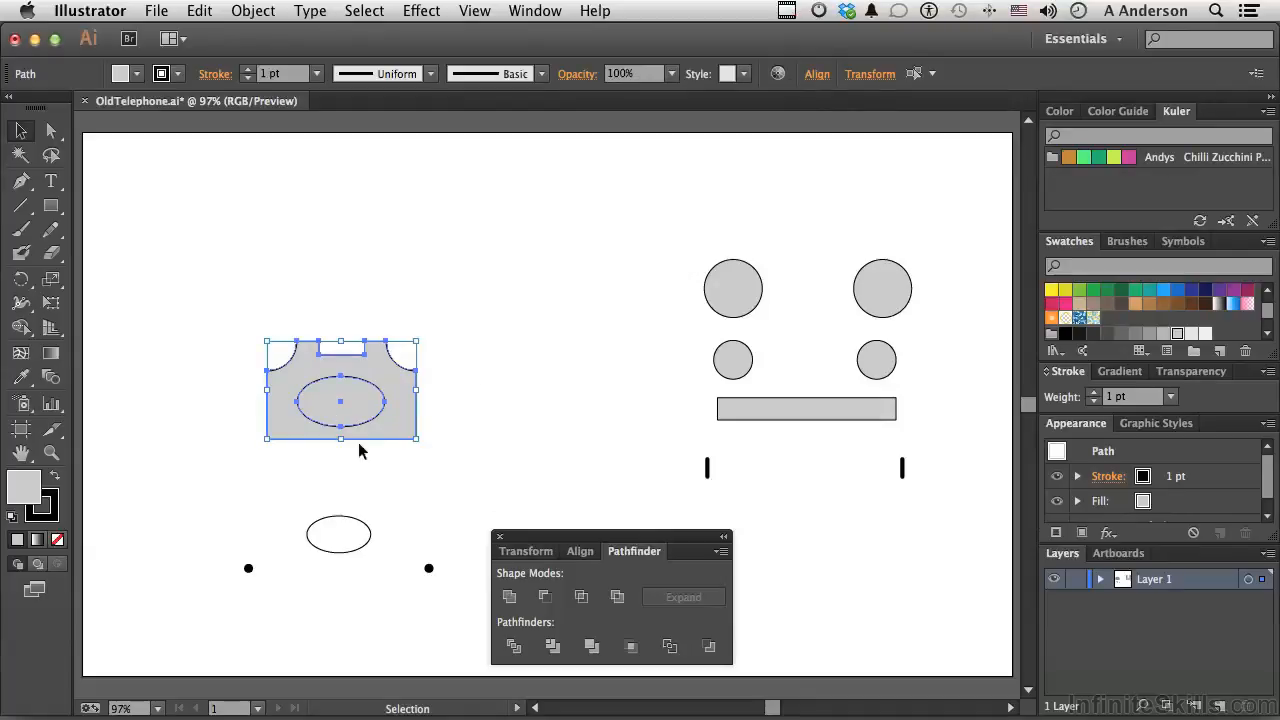
# Subtract the ellipse from the phone body with Minus Front and fill the resulting shape with black.
pyautogui.click(546, 597)
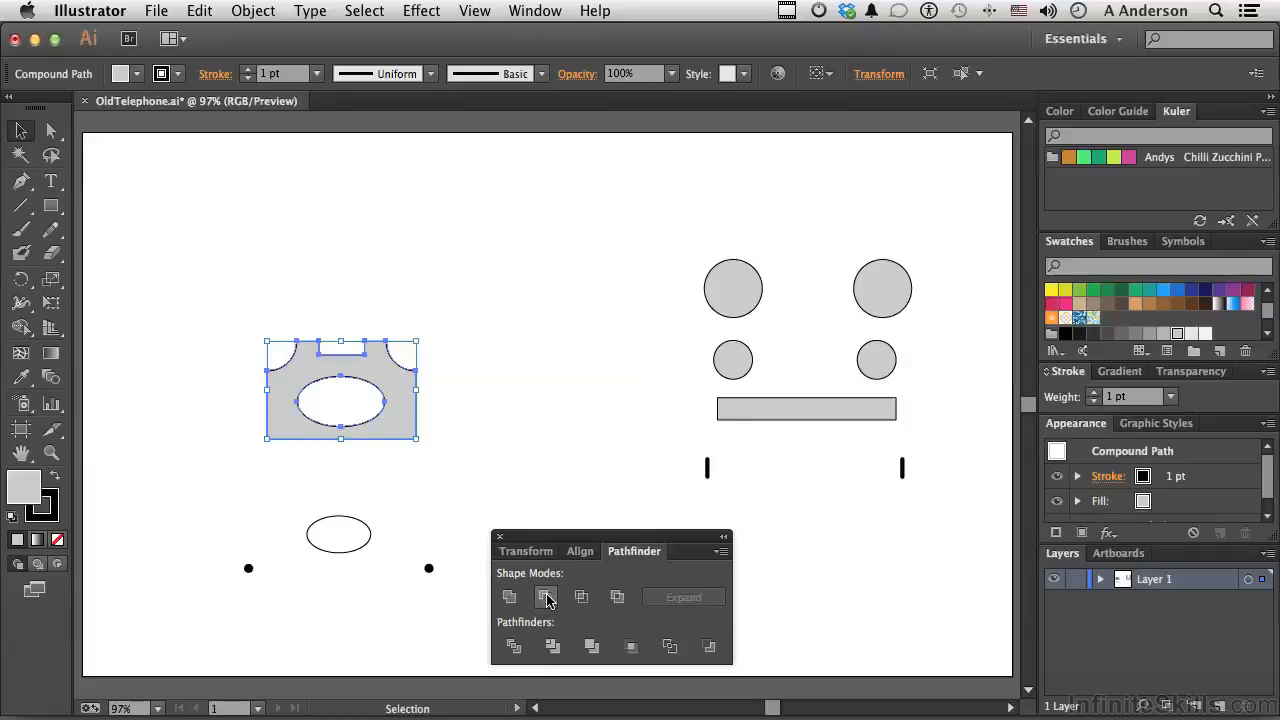
pyautogui.click(535, 434)
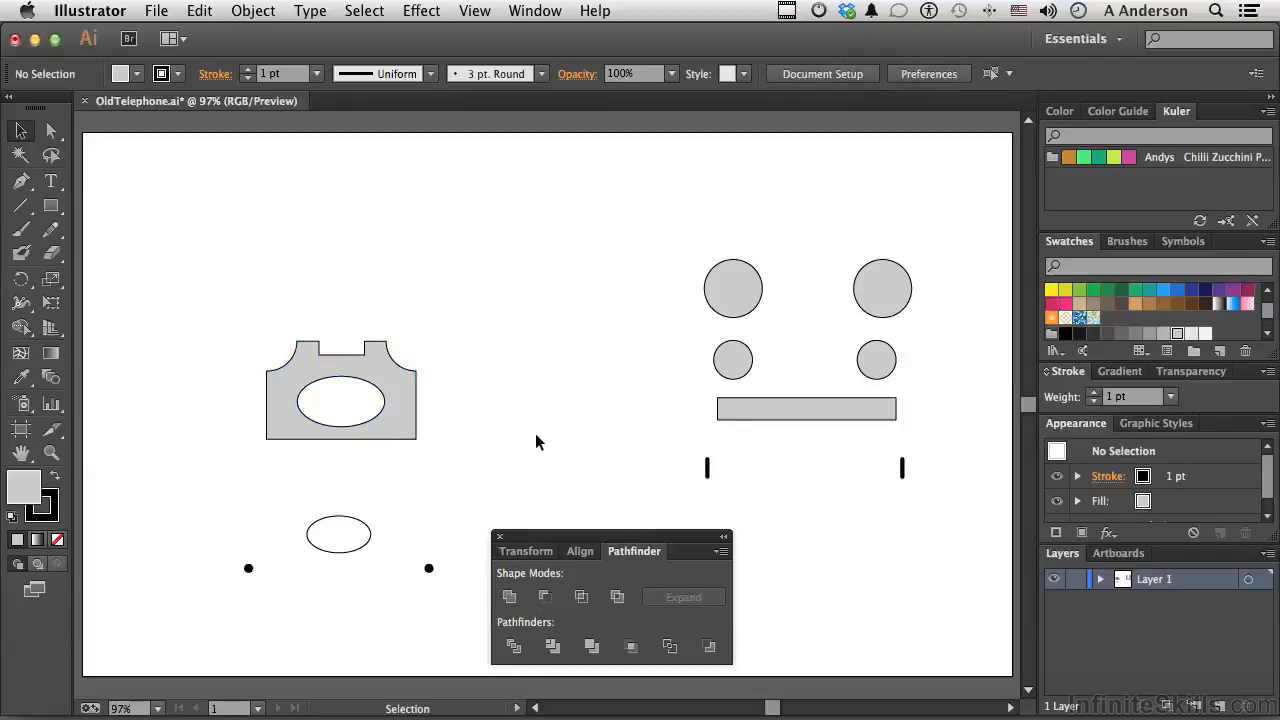
pyautogui.click(401, 407)
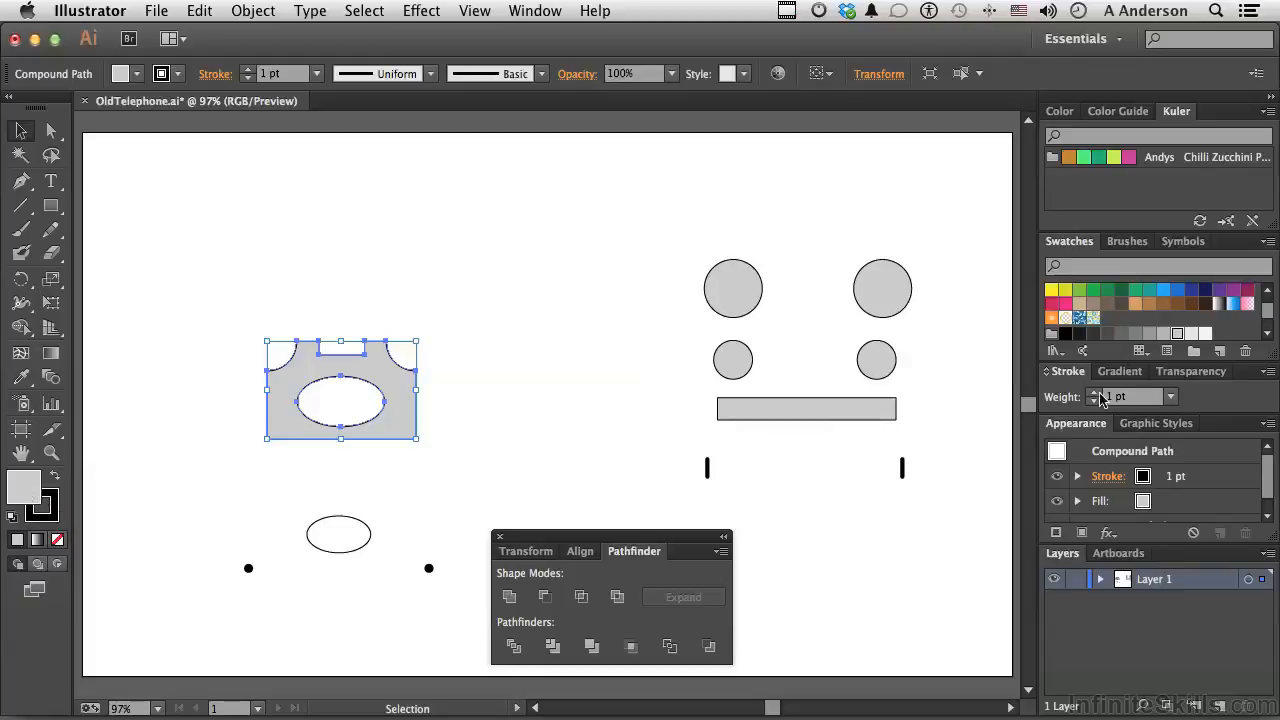
pyautogui.click(1065, 333)
pyautogui.click(560, 286)
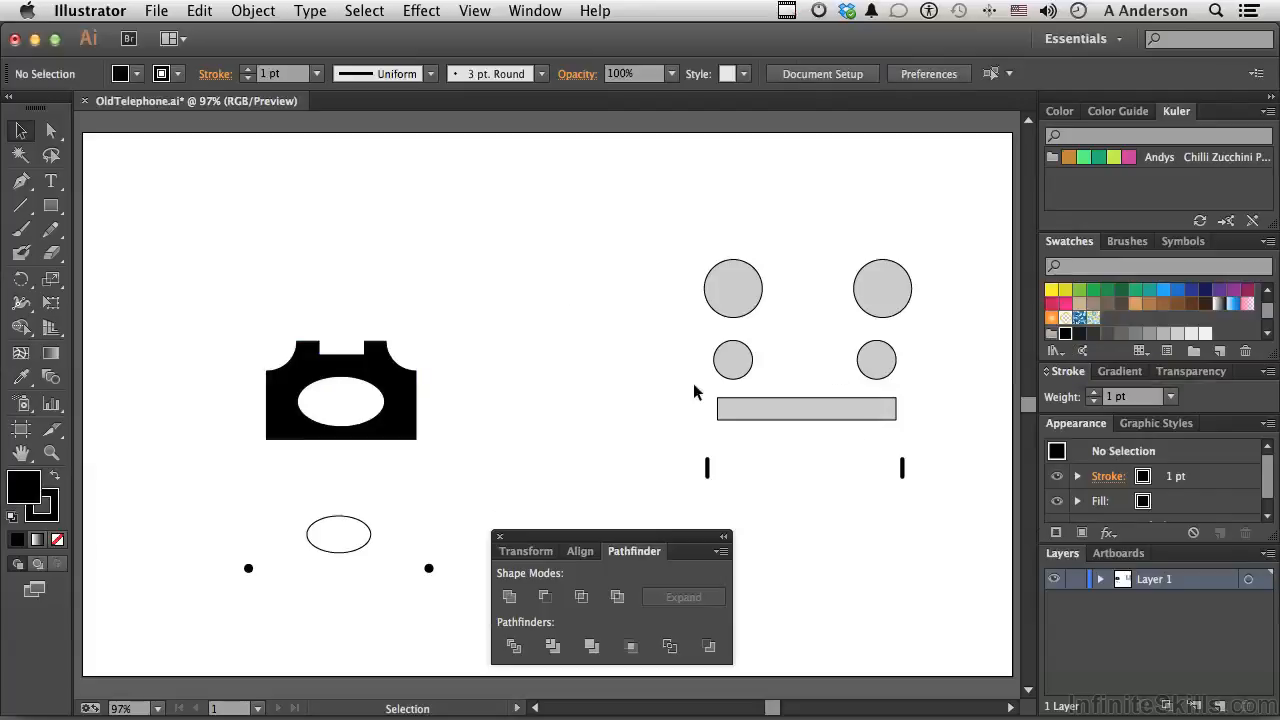
# Position the two large grey circles over the black phone body's curved upper corners.
pyautogui.moveTo(733, 292); pyautogui.dragTo(590, 244)
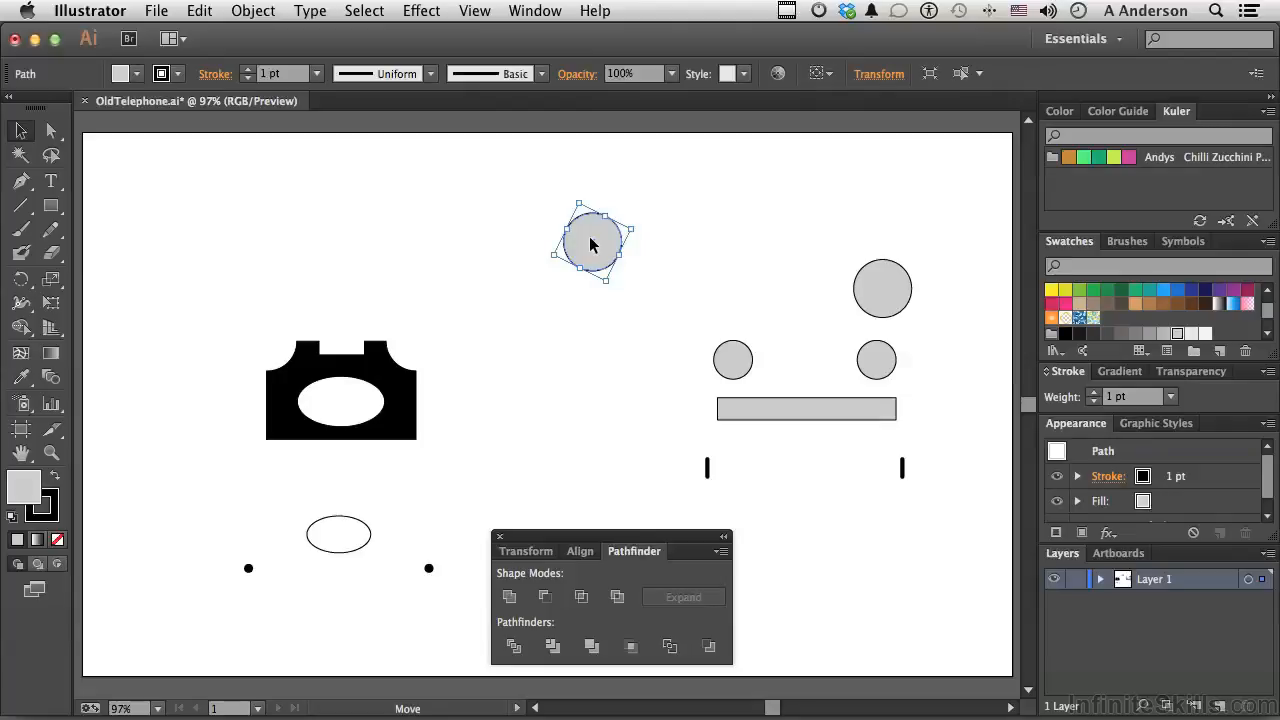
pyautogui.press('super+z')
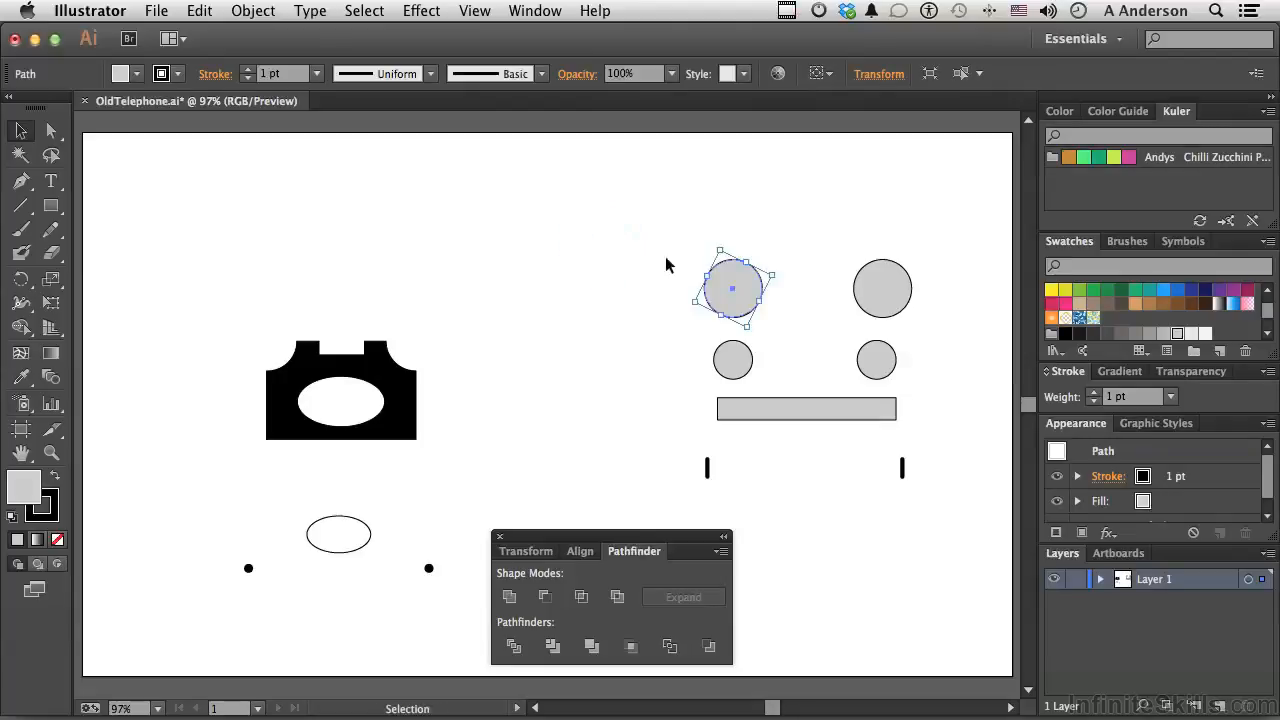
pyautogui.moveTo(731, 292); pyautogui.dragTo(265, 346)
pyautogui.moveTo(870, 290); pyautogui.dragTo(405, 342)
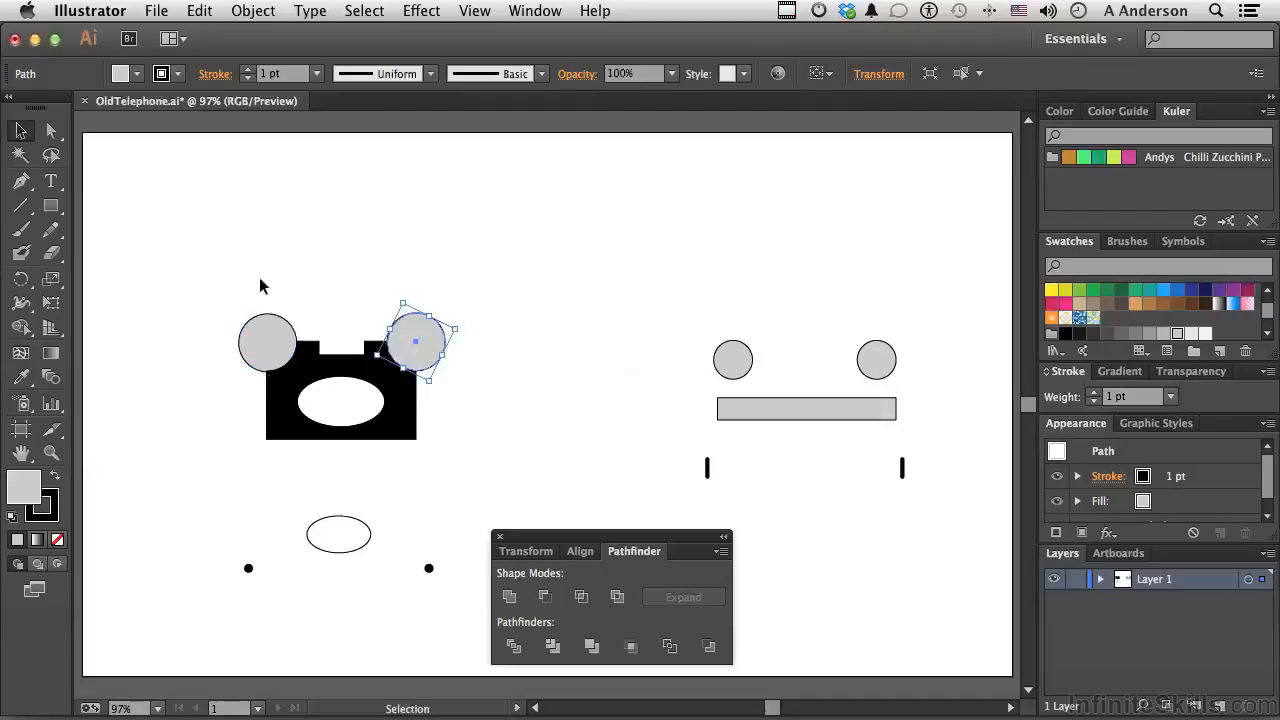
# Move the two large circles together to the empty area above the phone body and lay the grey bar across them.
pyautogui.moveTo(241, 281); pyautogui.dragTo(434, 328)
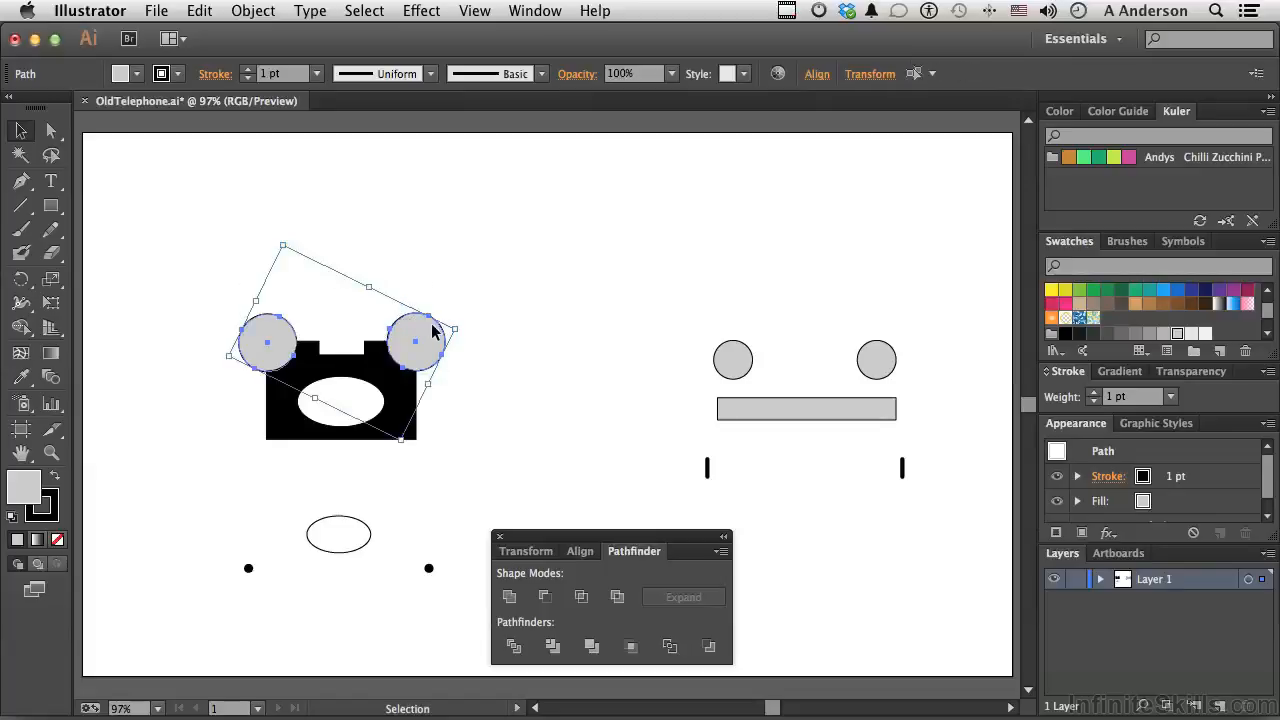
pyautogui.click(814, 75)
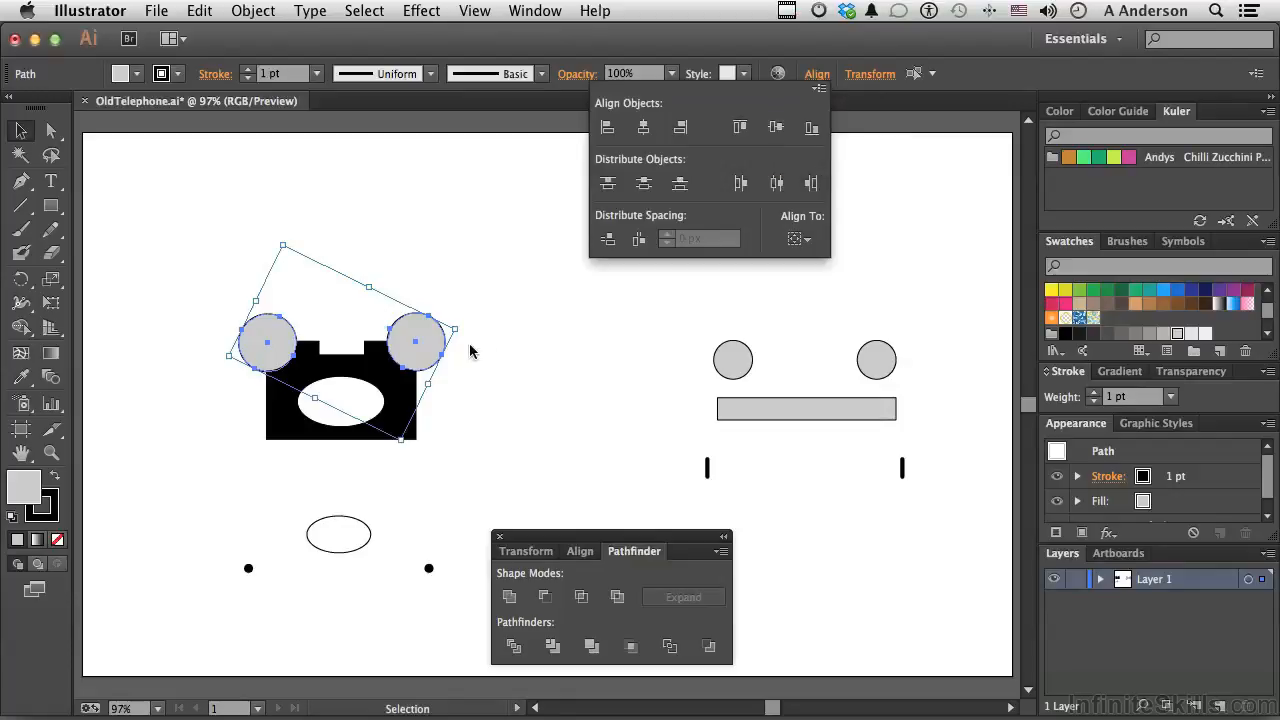
pyautogui.click(438, 319)
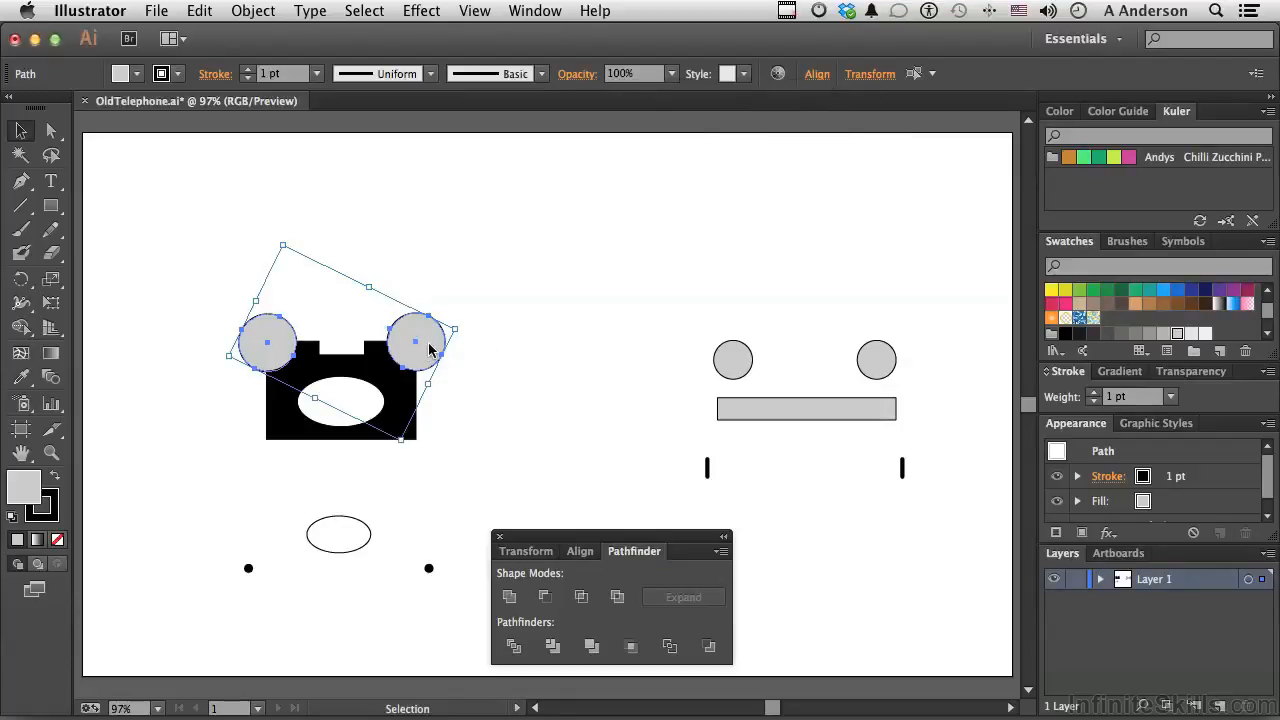
pyautogui.moveTo(436, 345); pyautogui.dragTo(634, 251)
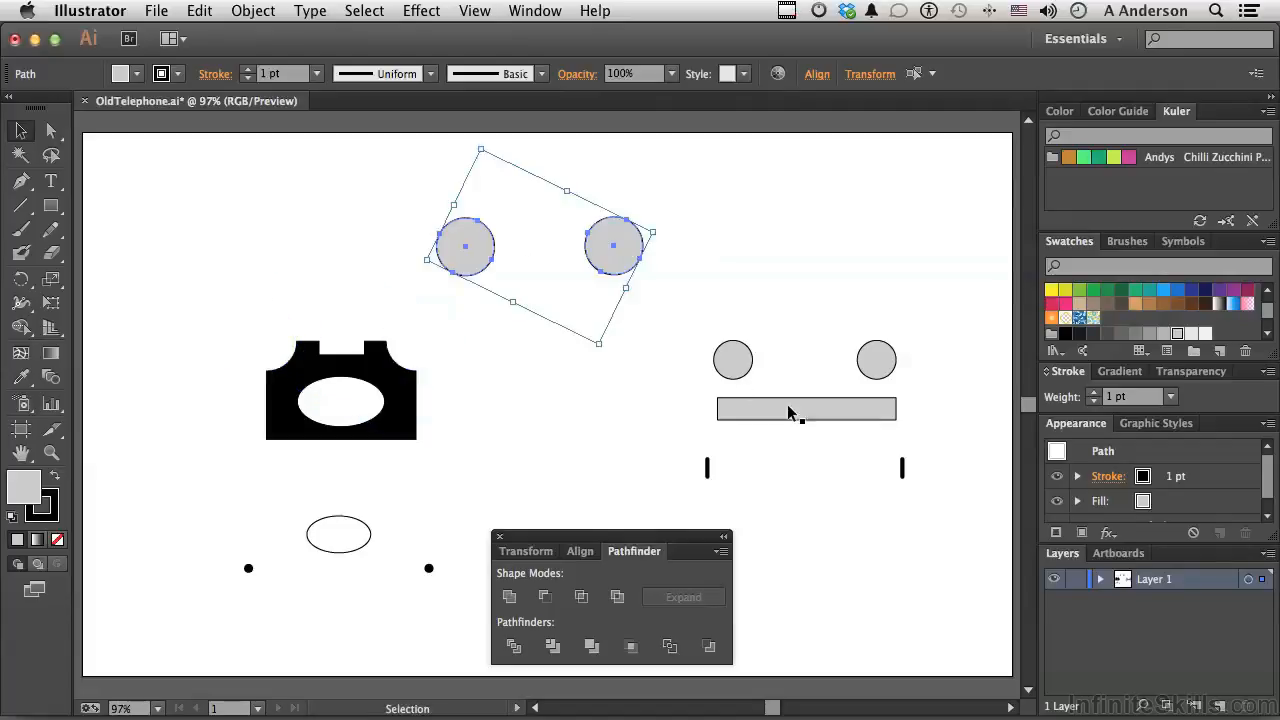
pyautogui.moveTo(793, 408); pyautogui.dragTo(527, 252)
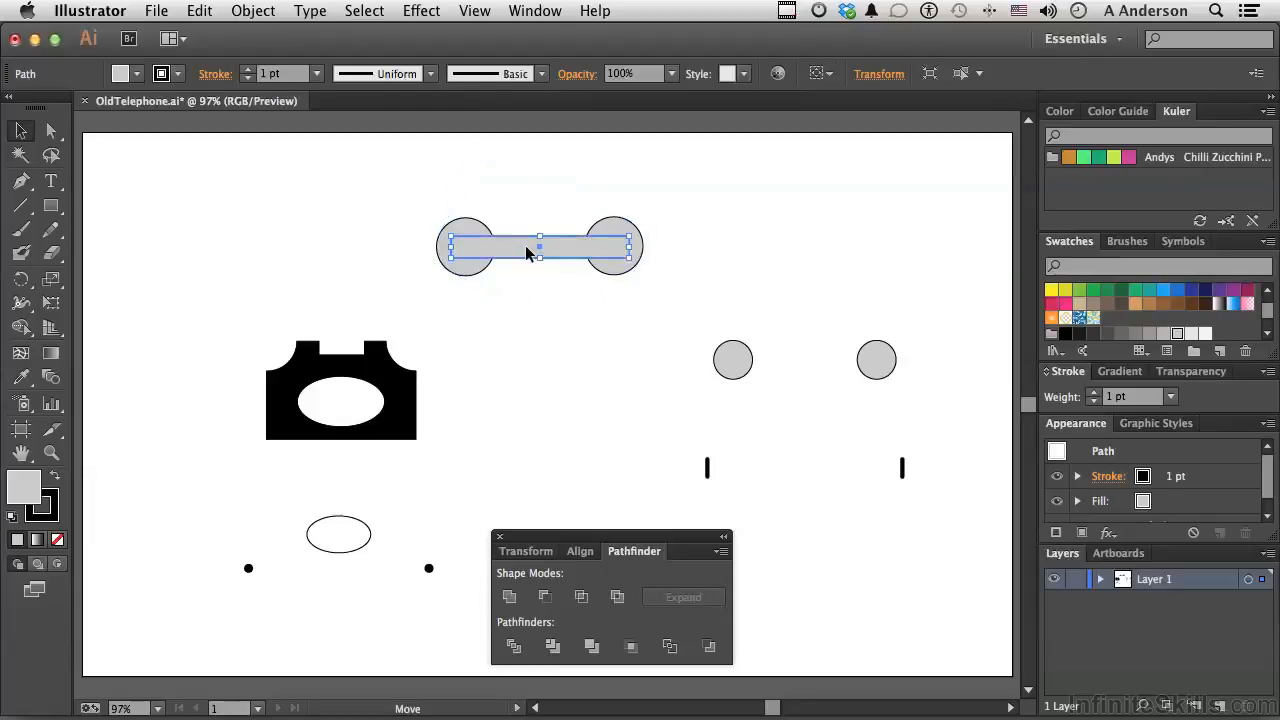
# Align the bar and the two circles by their vertical centres and merge them into one handset shape with Unite.
pyautogui.moveTo(398, 205); pyautogui.dragTo(747, 282)
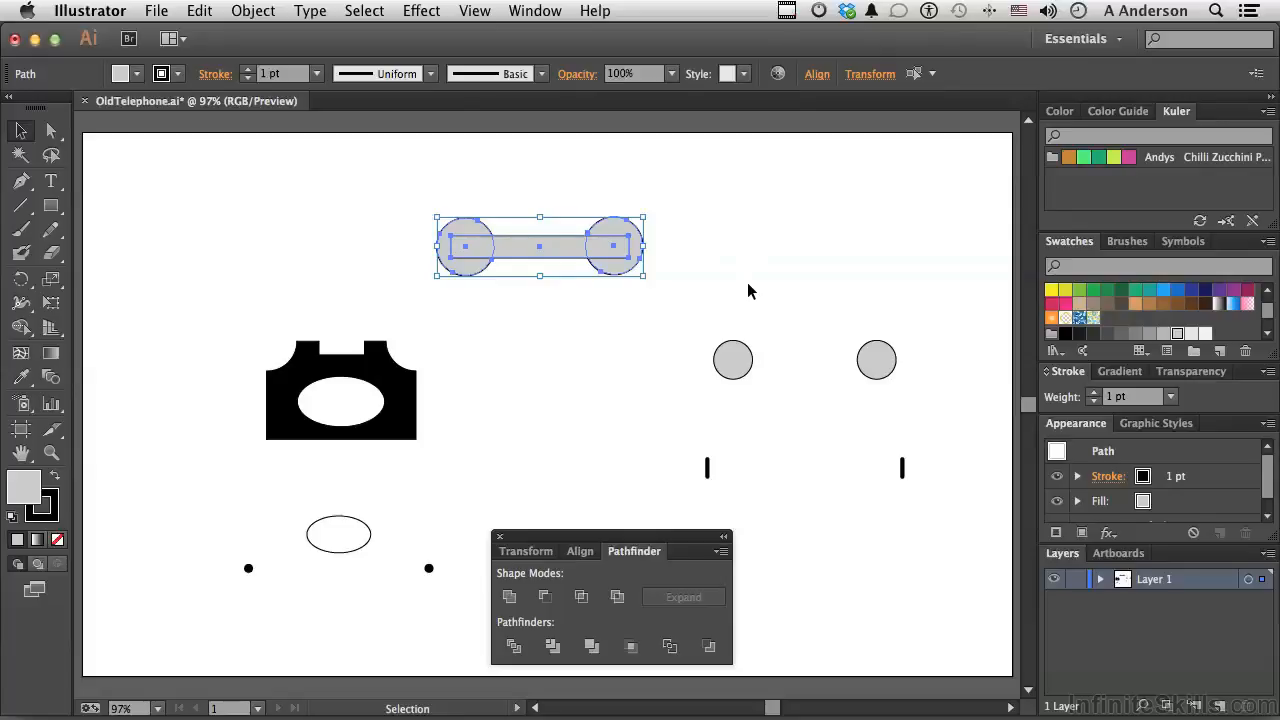
pyautogui.click(815, 77)
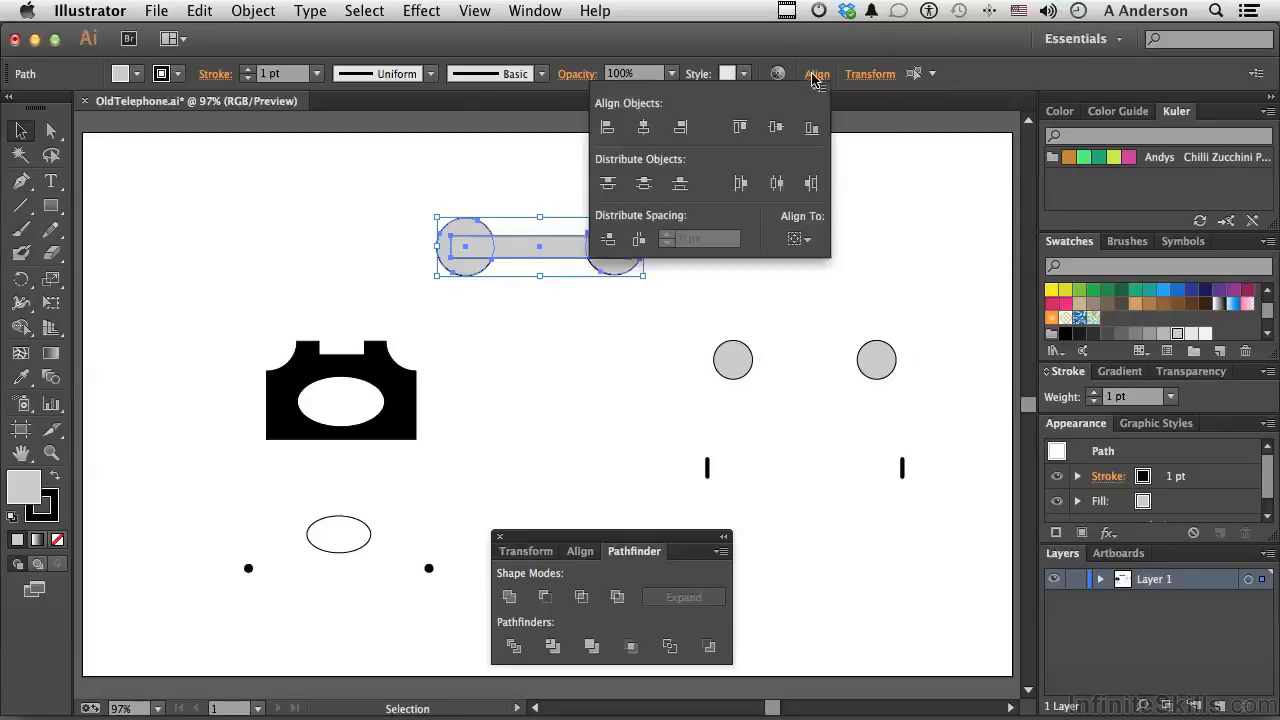
pyautogui.click(775, 130)
pyautogui.click(880, 224)
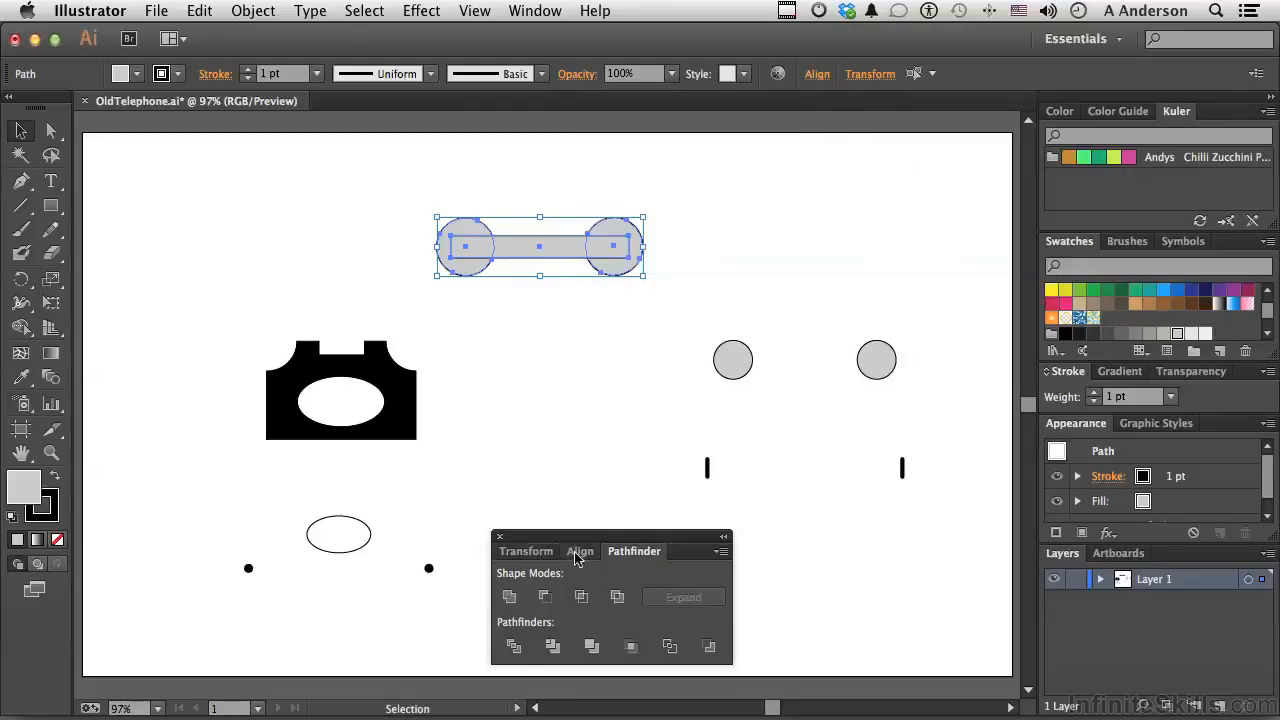
pyautogui.click(510, 597)
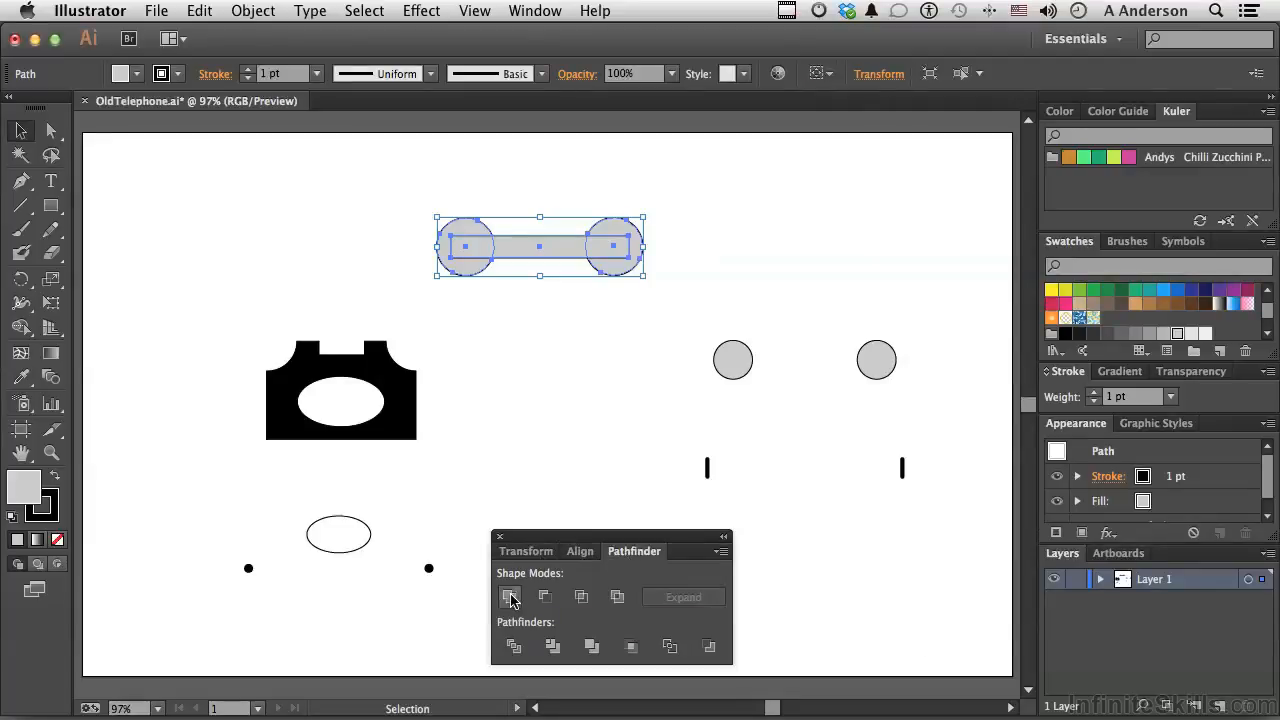
pyautogui.click(531, 408)
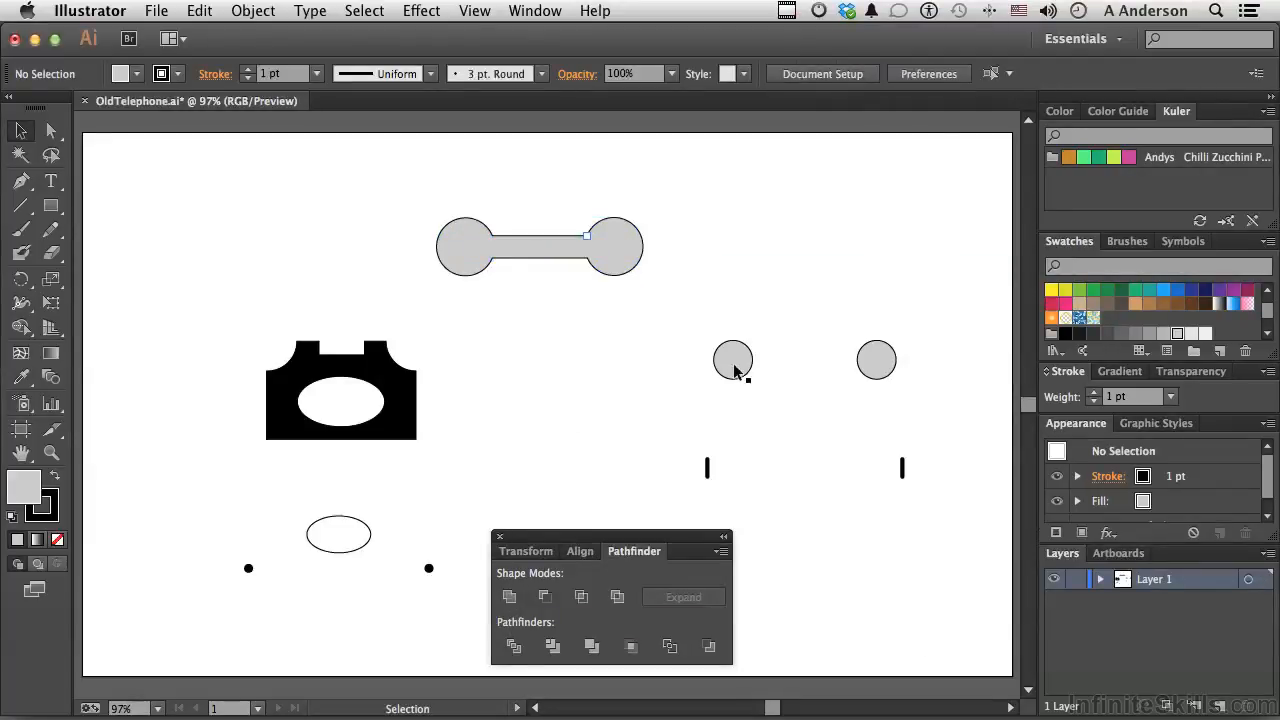
# Centre the two small grey circles inside the handset's round ends, one in each.
pyautogui.moveTo(737, 366); pyautogui.dragTo(530, 322)
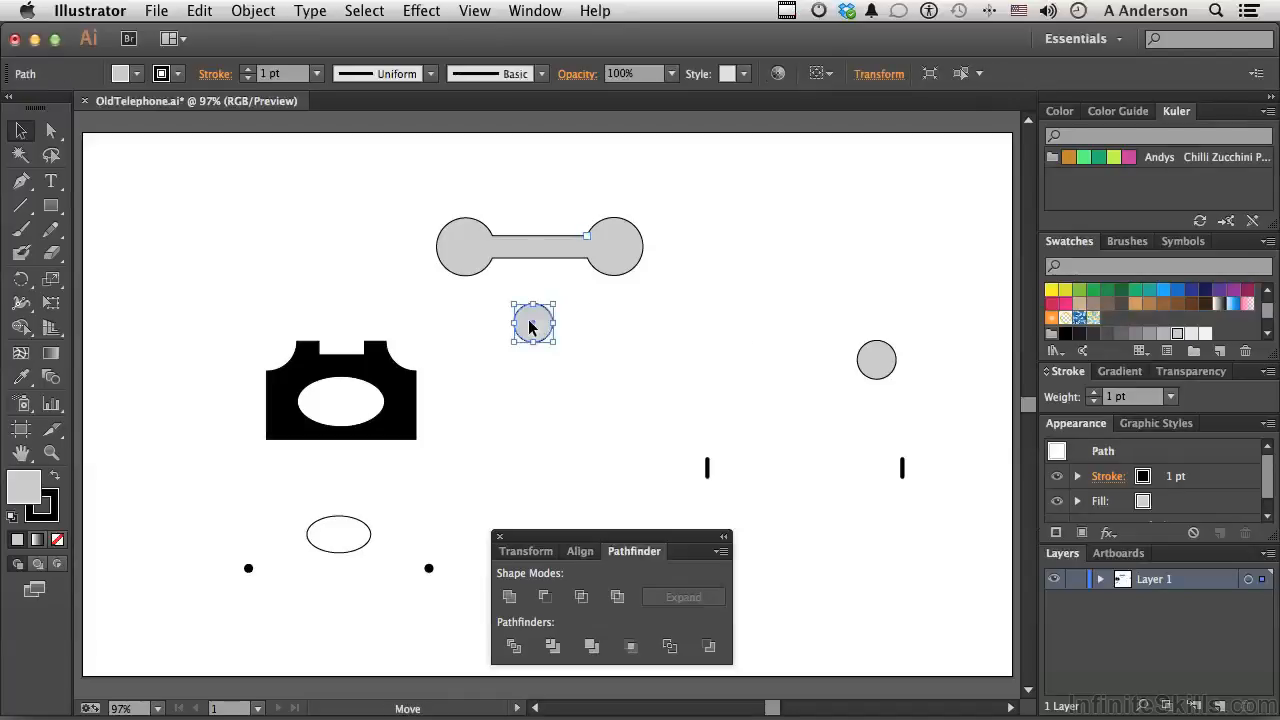
pyautogui.press('a')
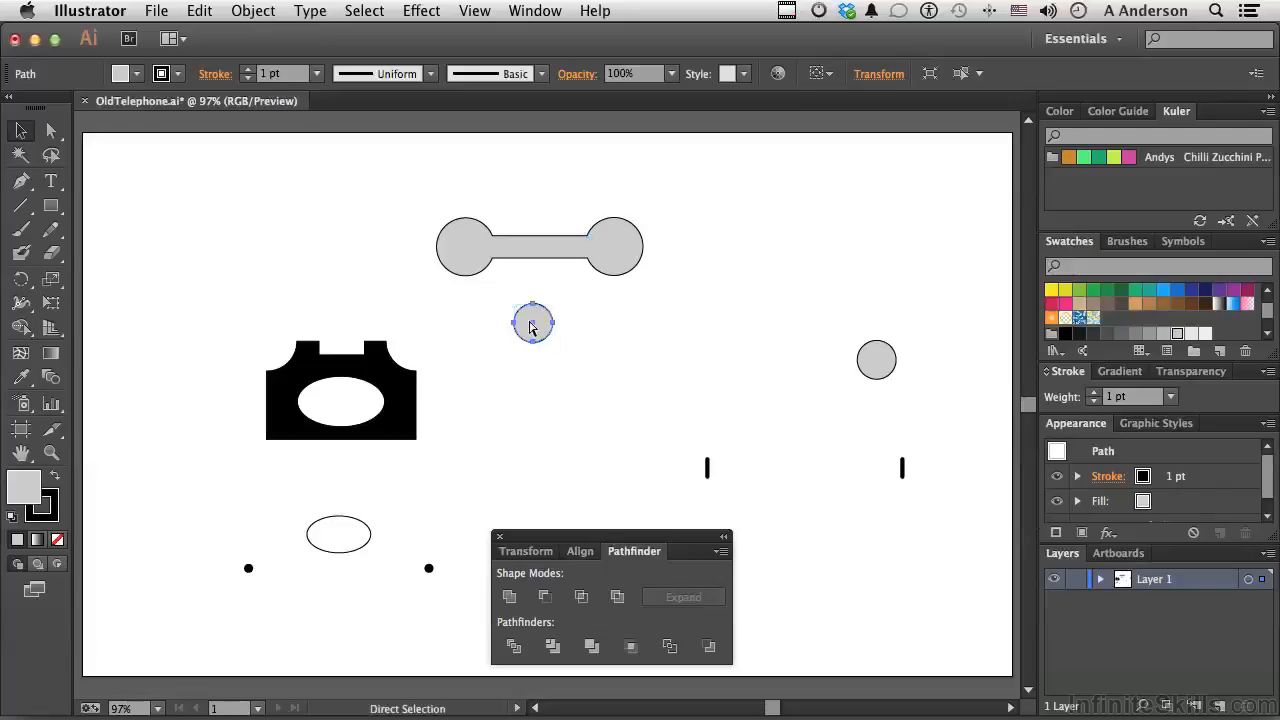
pyautogui.press('v')
pyautogui.moveTo(530, 325); pyautogui.dragTo(466, 244)
pyautogui.click(518, 338)
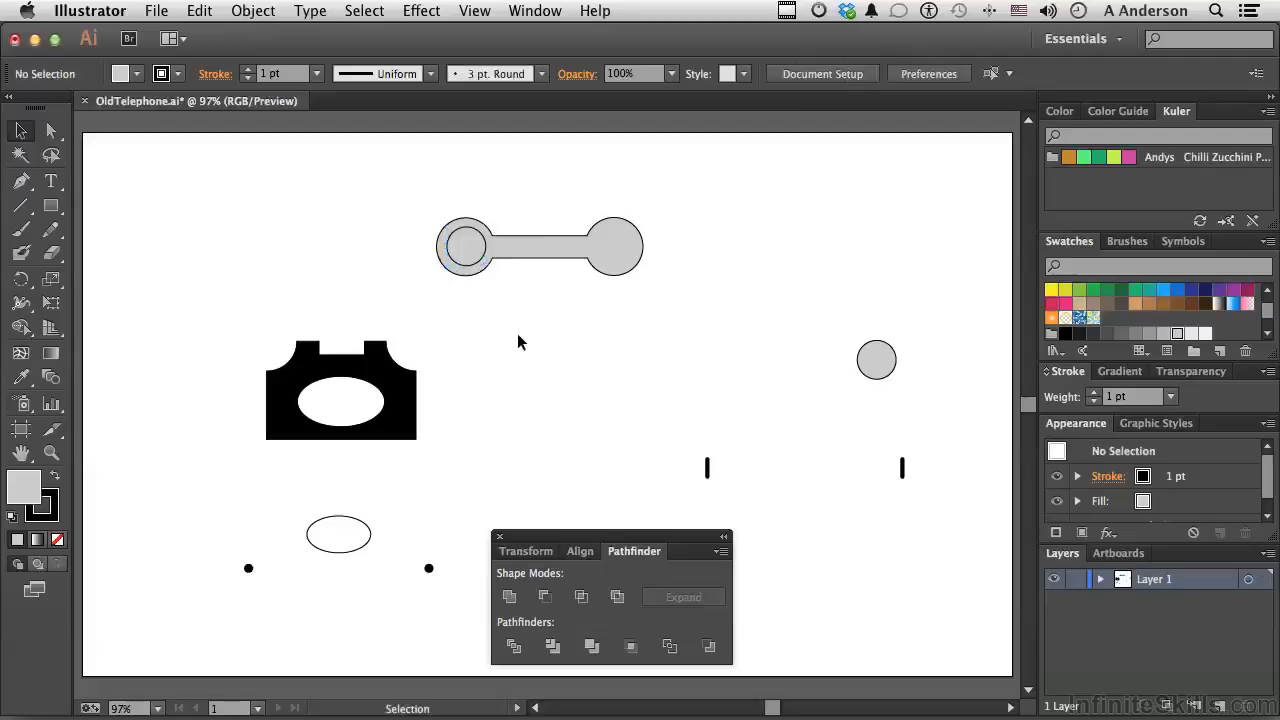
pyautogui.moveTo(869, 368); pyautogui.dragTo(606, 250)
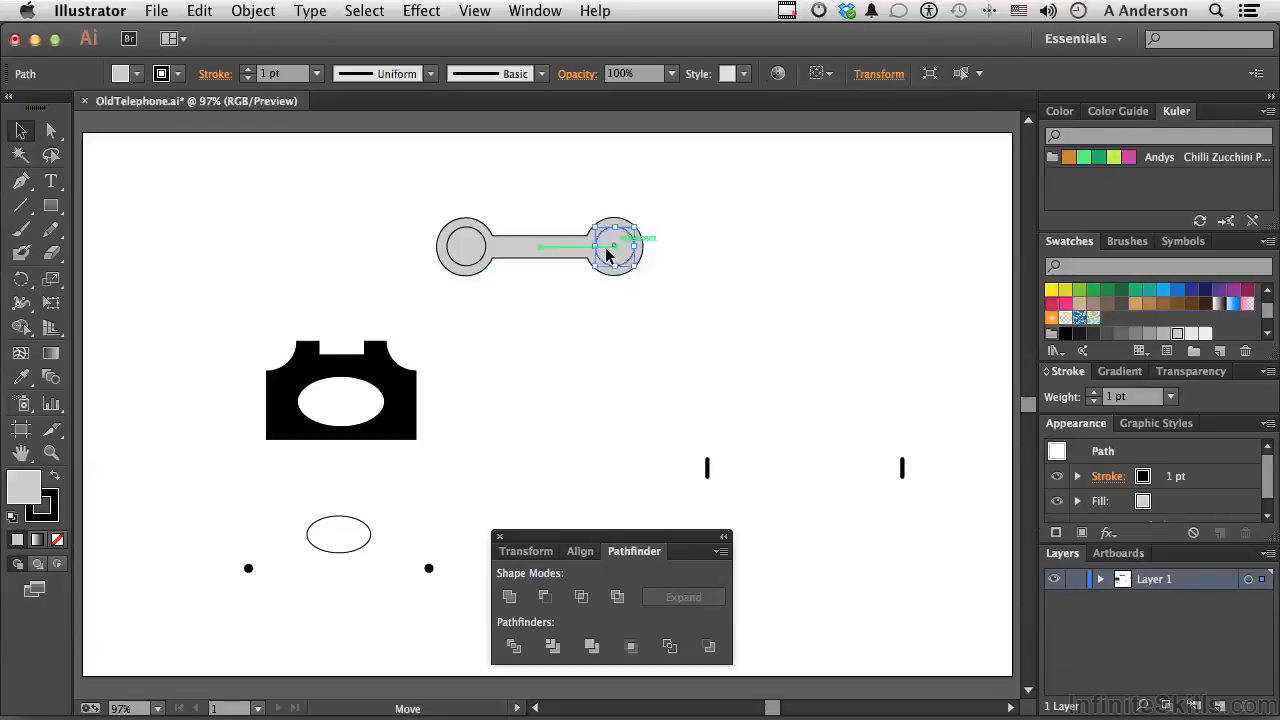
pyautogui.click(607, 340)
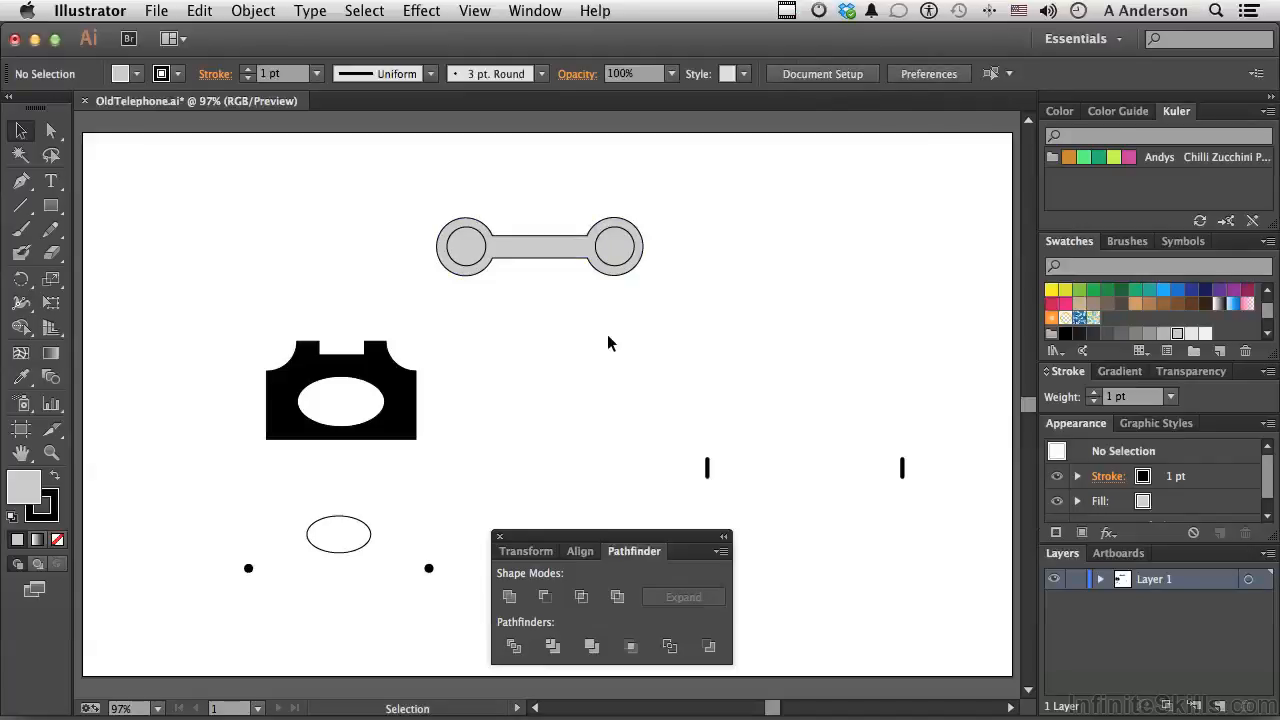
# Subtract both small circles from the handset with Minus Front, cutting a hole in each round end.
pyautogui.moveTo(417, 184); pyautogui.dragTo(528, 298)
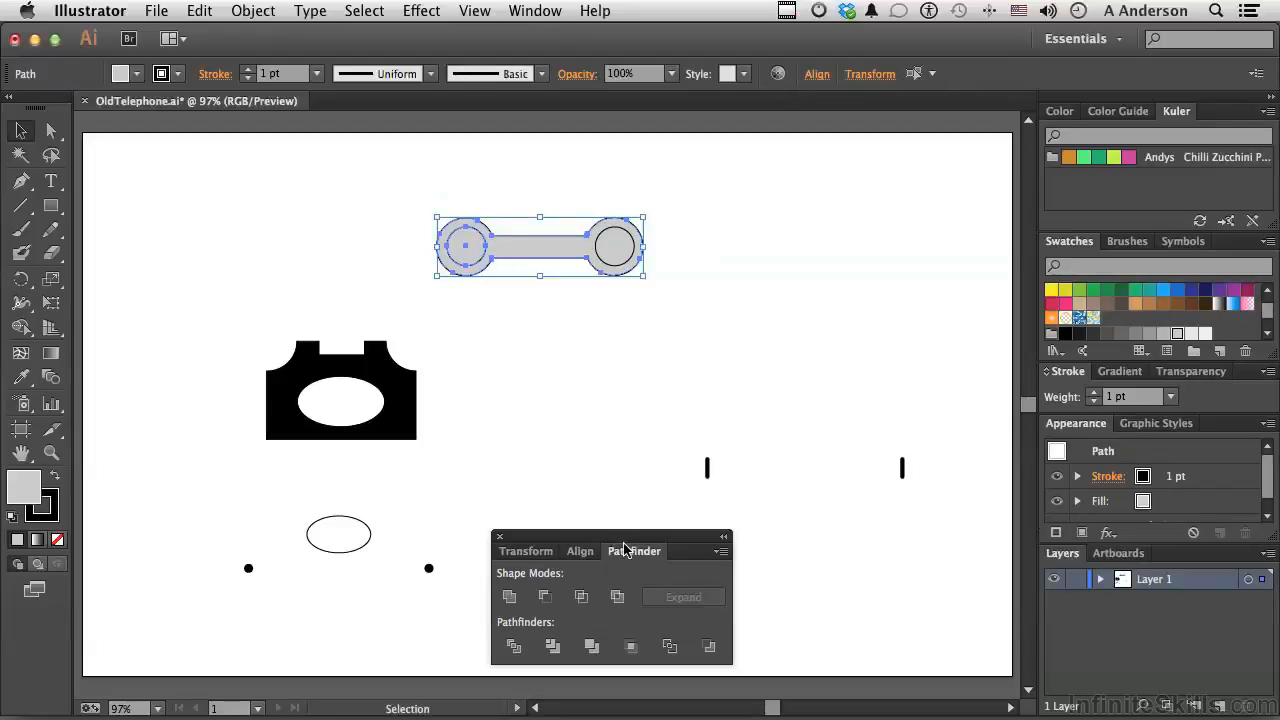
pyautogui.click(545, 597)
pyautogui.click(615, 254)
pyautogui.moveTo(559, 211); pyautogui.dragTo(651, 300)
pyautogui.click(545, 597)
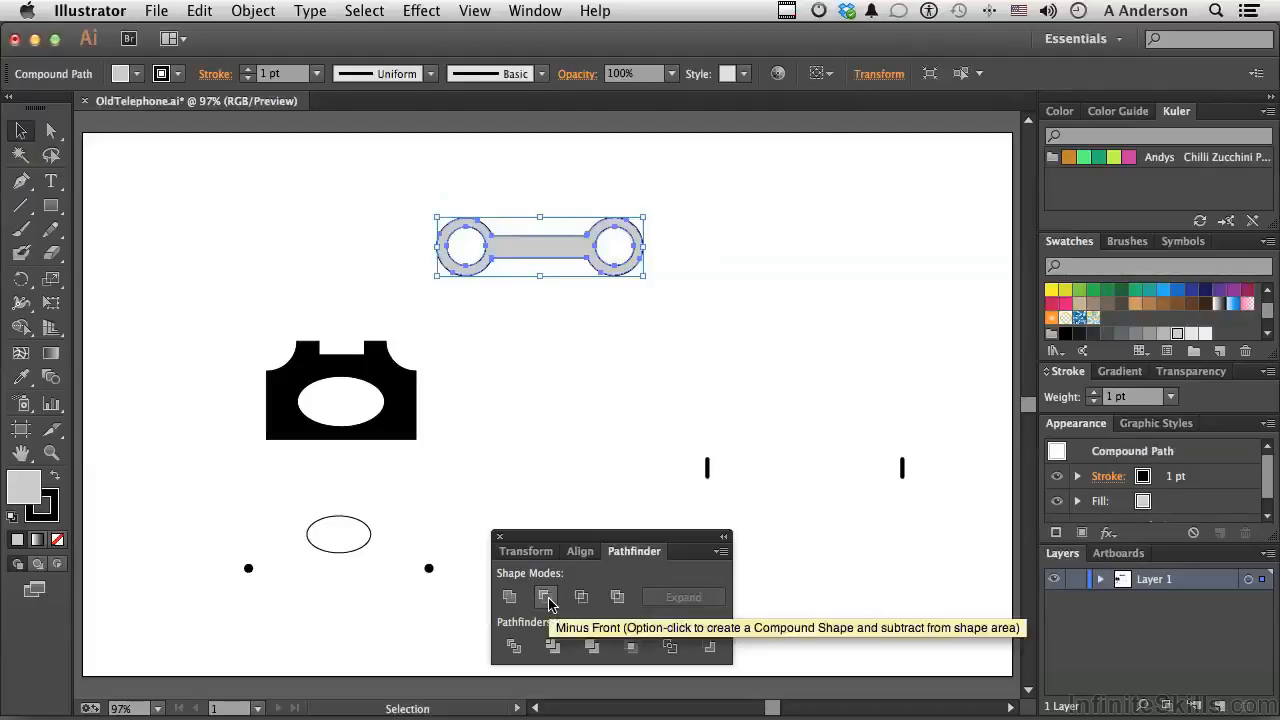
pyautogui.click(575, 428)
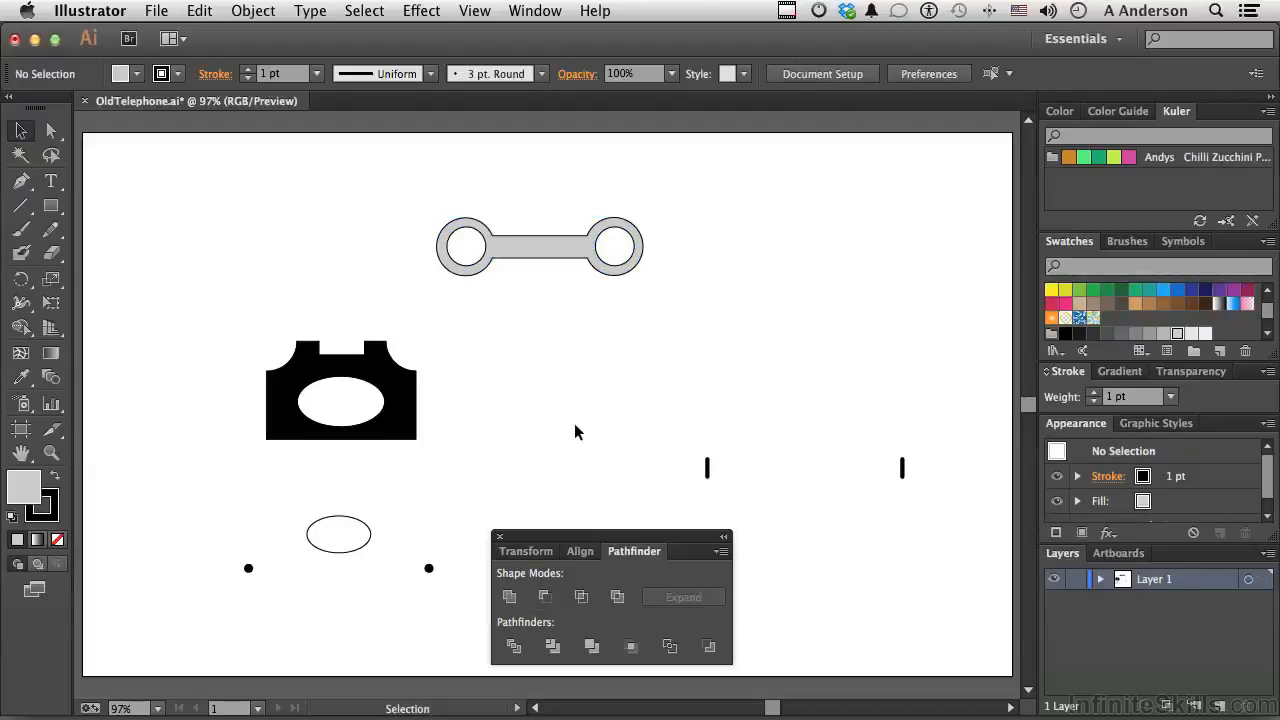
# Fill the handset shape with the black swatch.
pyautogui.click(551, 257)
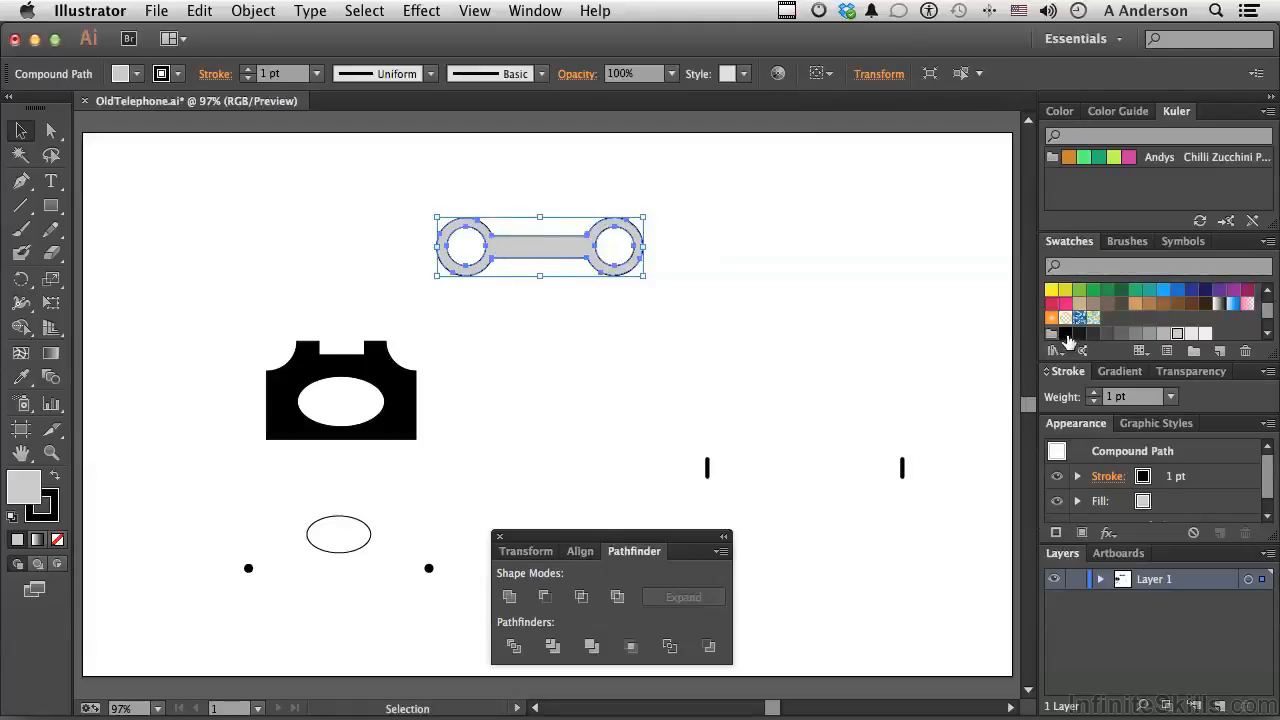
pyautogui.click(1066, 334)
pyautogui.click(626, 341)
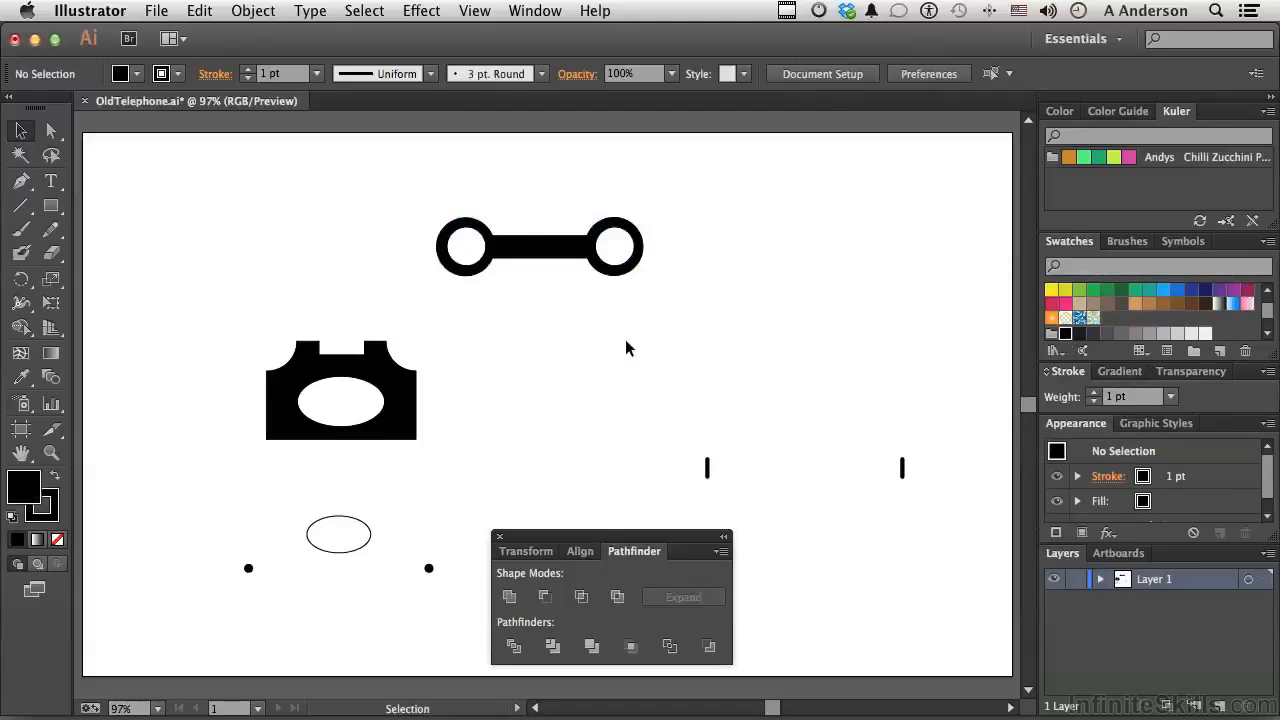
# Move the handset above the phone body and rotate it clockwise so it slopes down towards the body's right side.
pyautogui.click(541, 252)
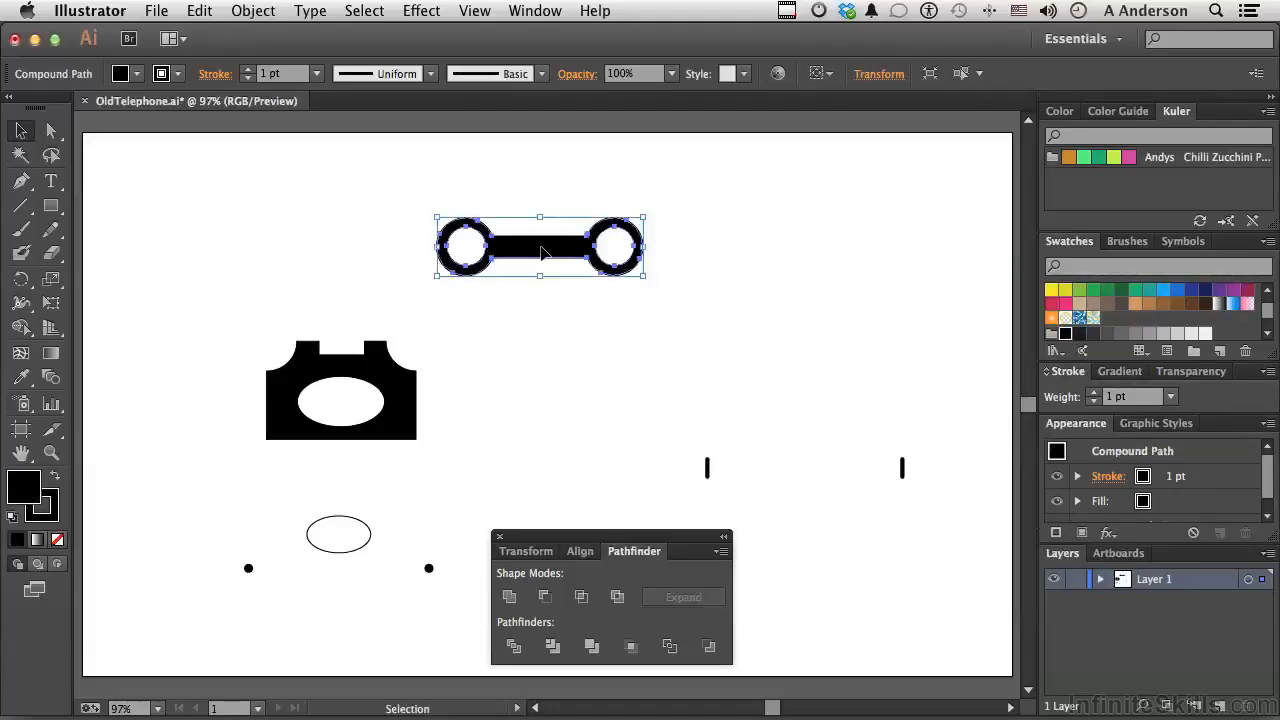
pyautogui.moveTo(541, 252); pyautogui.dragTo(481, 256)
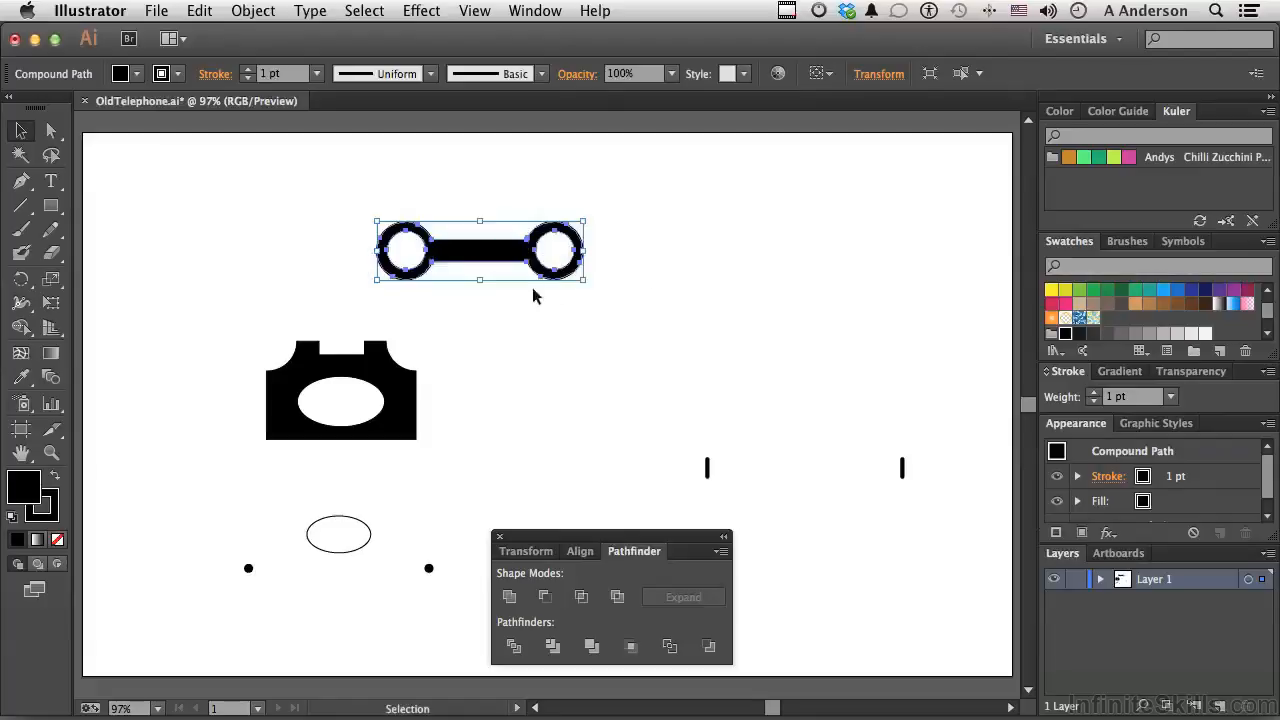
pyautogui.moveTo(588, 287); pyautogui.dragTo(558, 338)
pyautogui.click(681, 266)
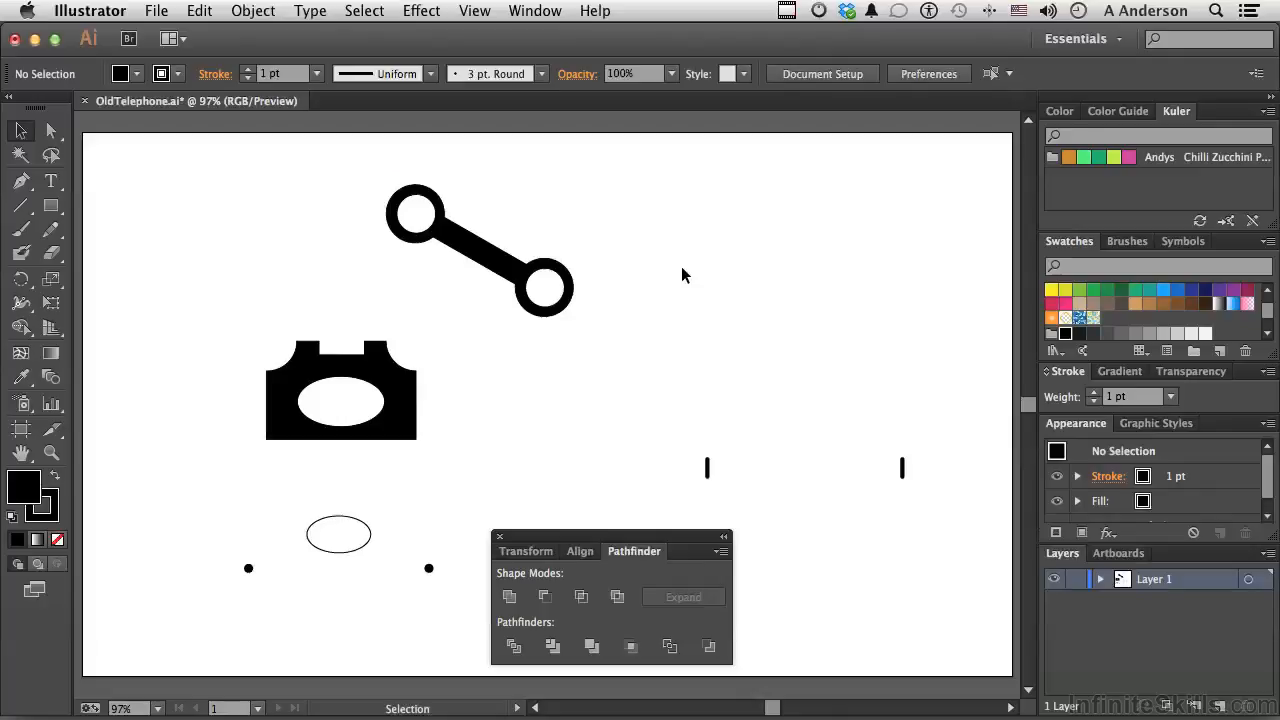
# Make a blend between the two short vertical black bars.
pyautogui.moveTo(642, 539); pyautogui.dragTo(673, 559)
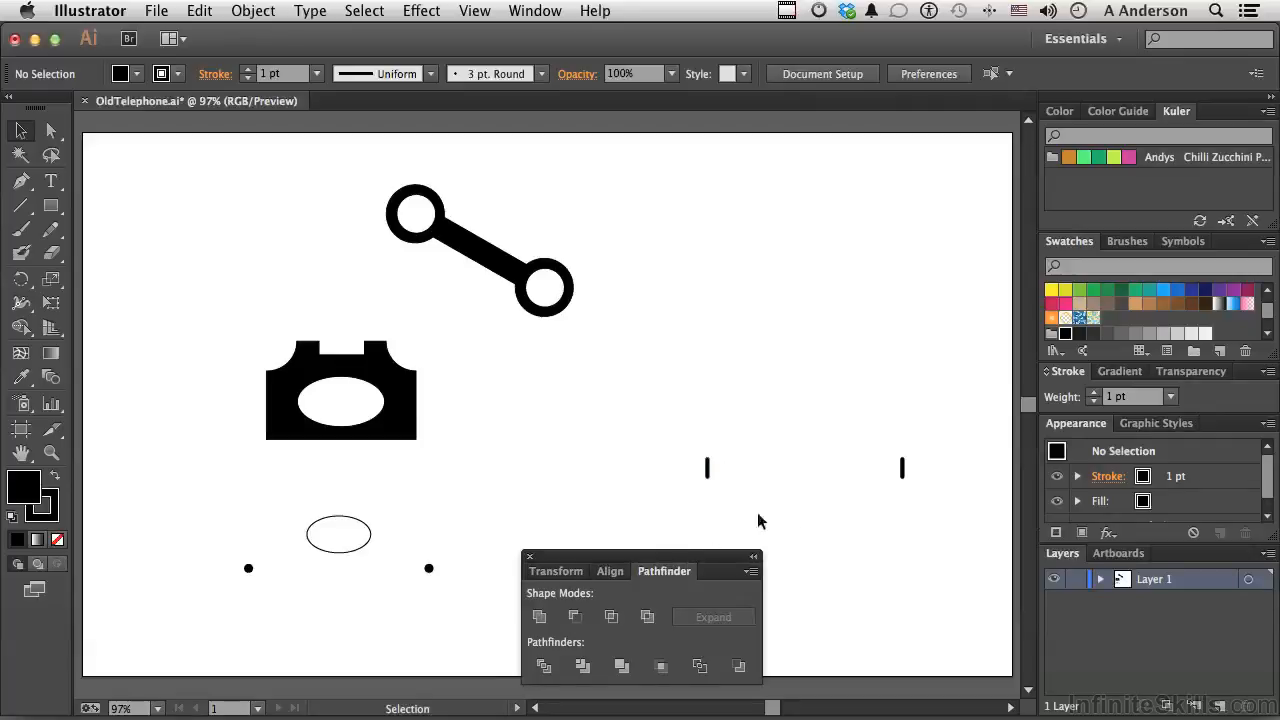
pyautogui.moveTo(659, 428); pyautogui.dragTo(949, 491)
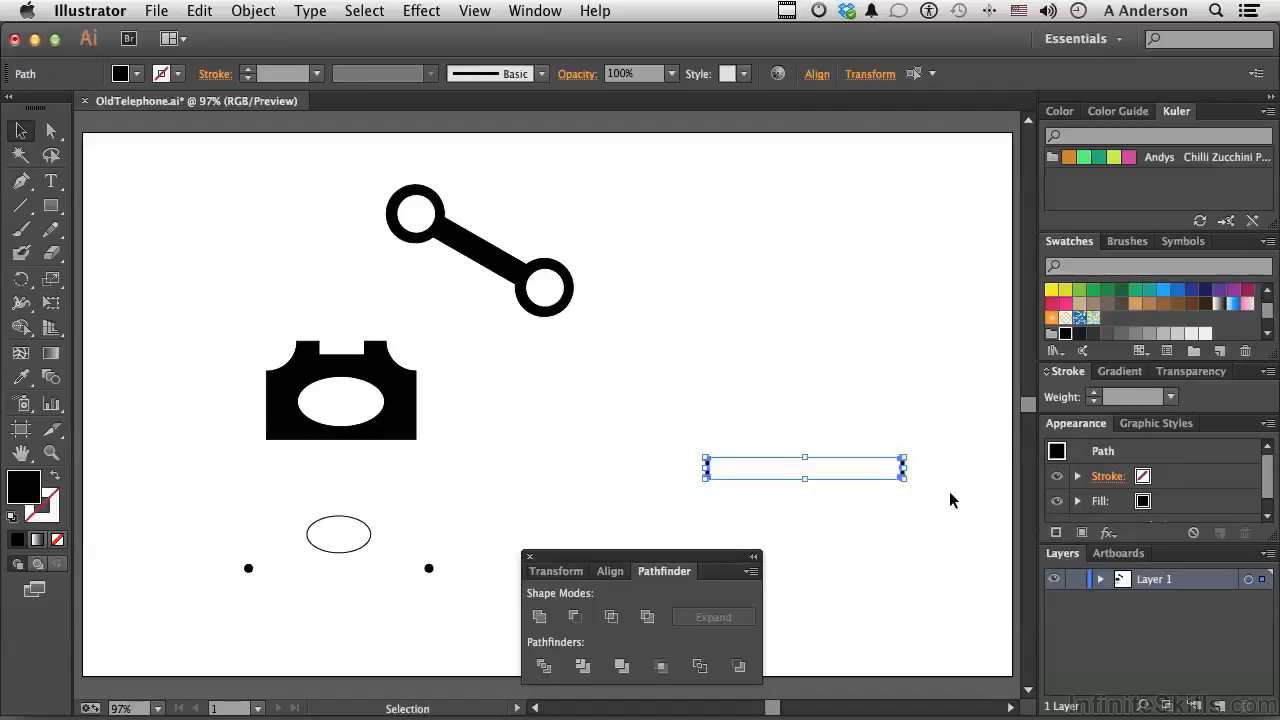
pyautogui.click(254, 11)
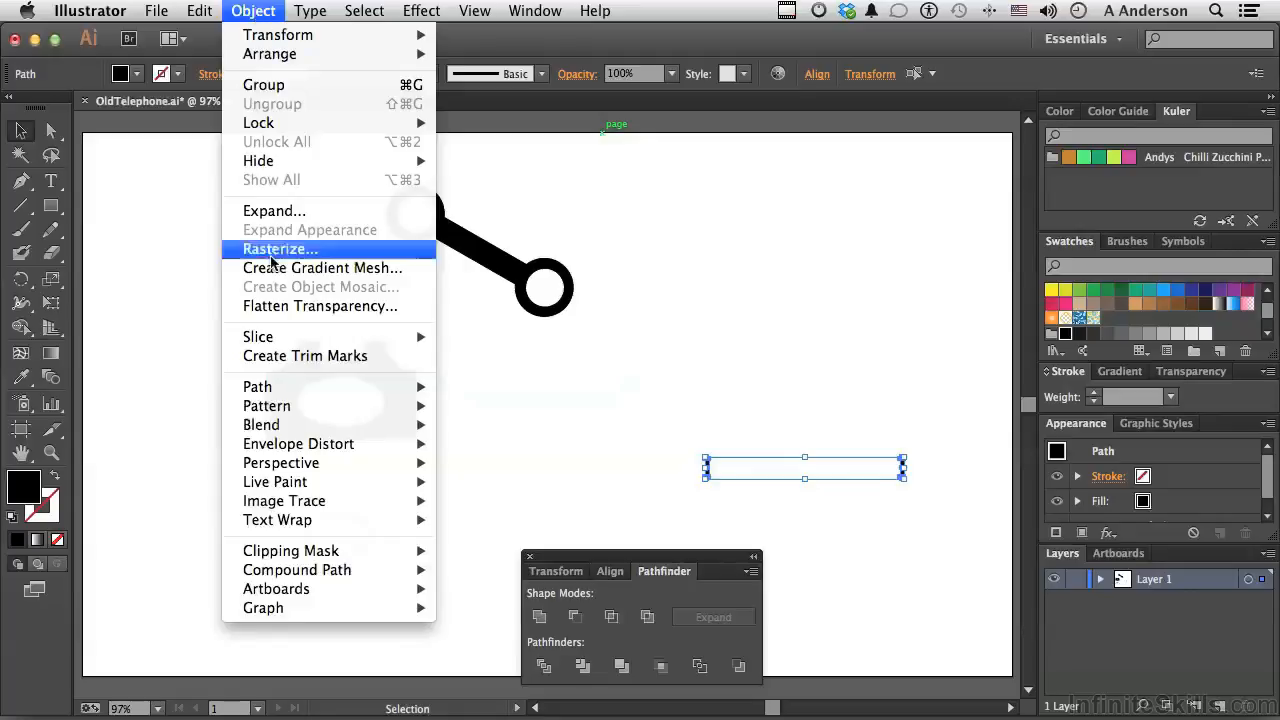
pyautogui.moveTo(285, 428)
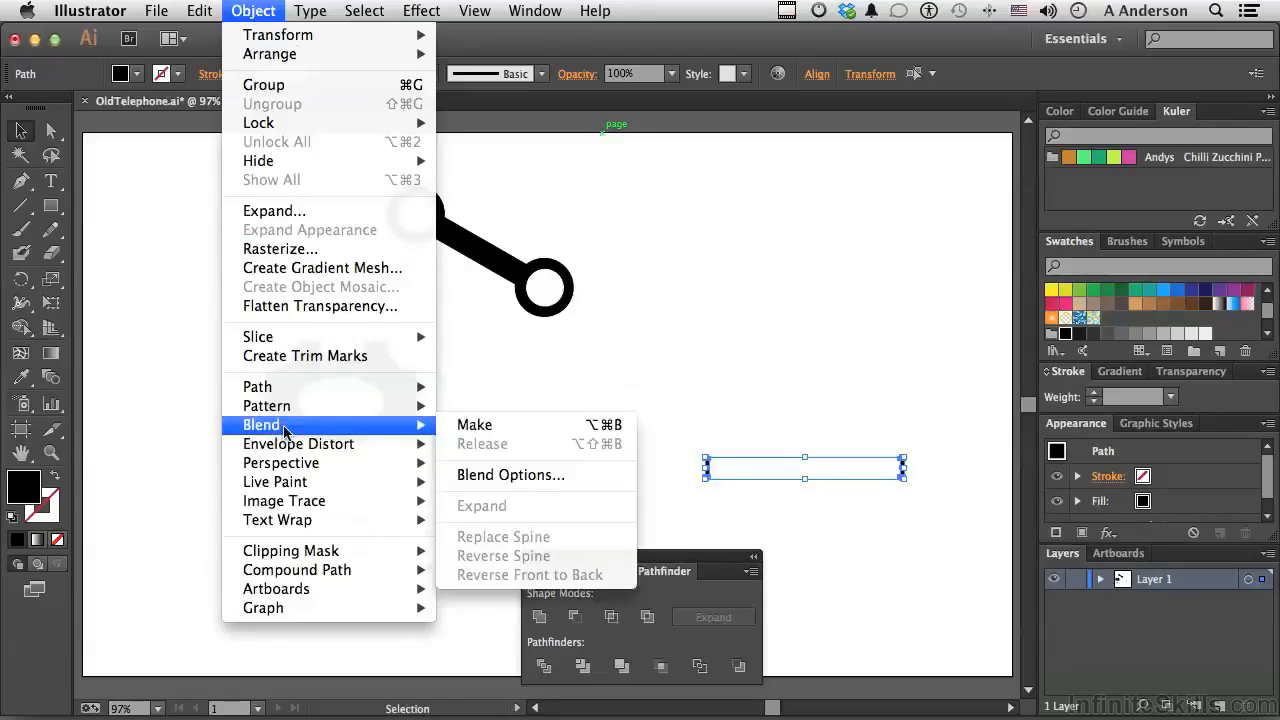
pyautogui.click(481, 427)
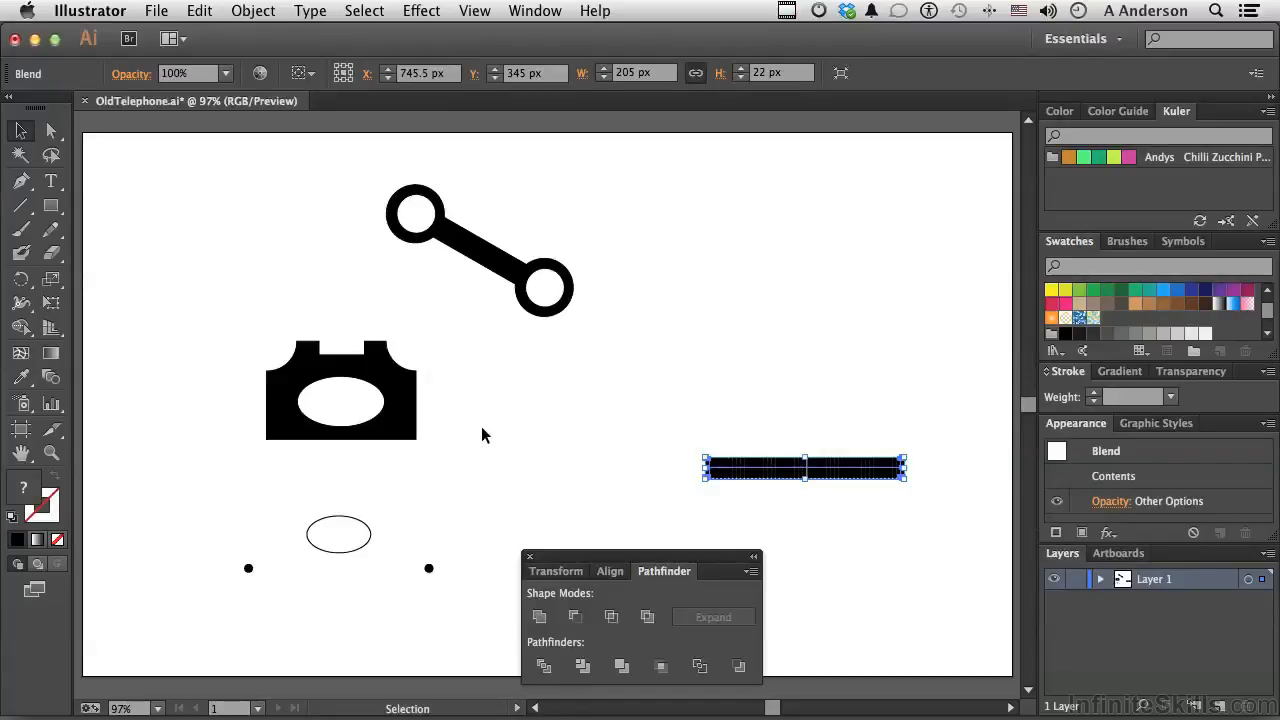
# Set the bar blend's spacing to Specified Steps with 20 steps, with the preview switched on.
pyautogui.click(258, 12)
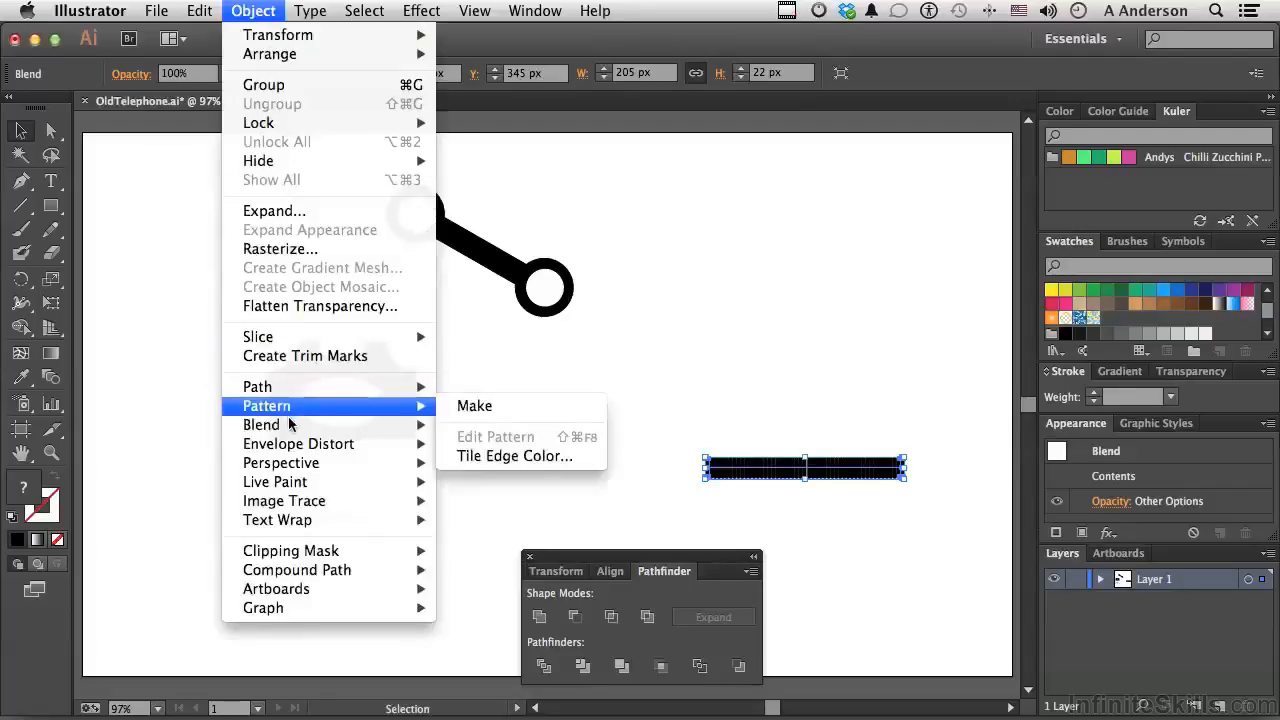
pyautogui.moveTo(289, 427)
pyautogui.click(560, 474)
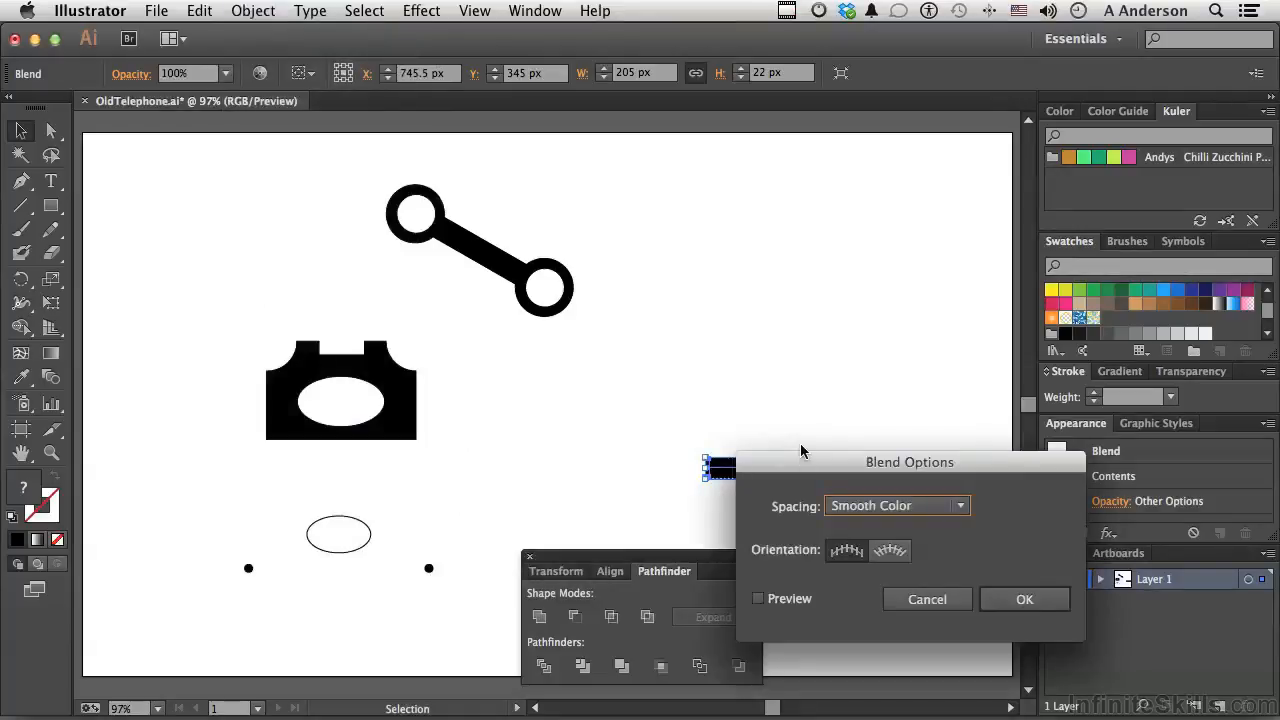
pyautogui.moveTo(806, 470); pyautogui.dragTo(763, 203)
pyautogui.click(800, 250)
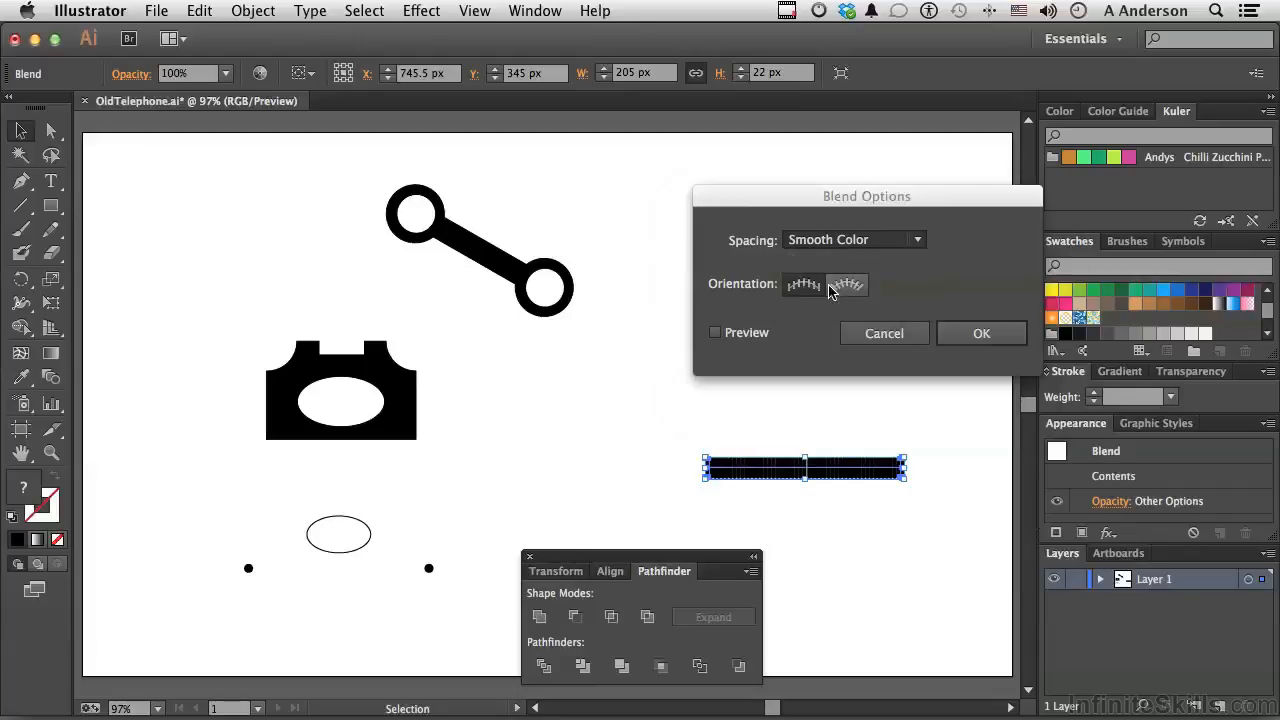
pyautogui.click(829, 288)
pyautogui.click(728, 338)
pyautogui.click(954, 245)
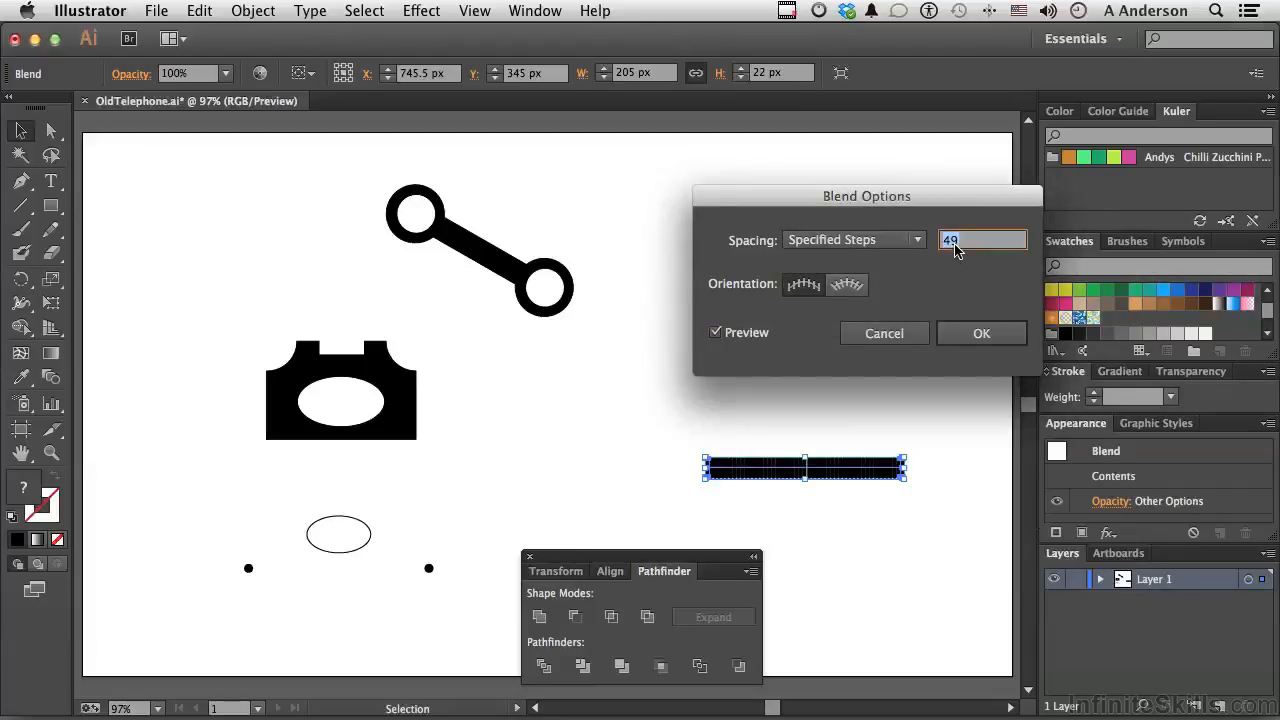
pyautogui.write('20')
pyautogui.press('Tab')
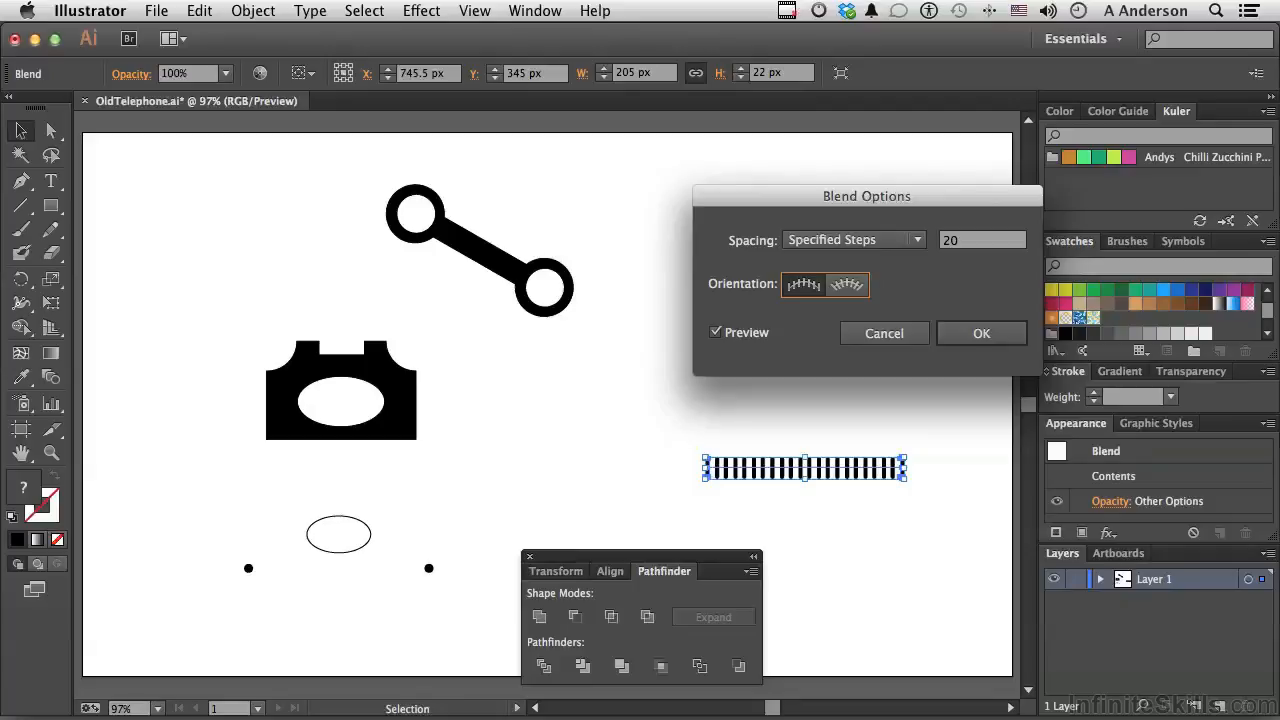
pyautogui.click(958, 340)
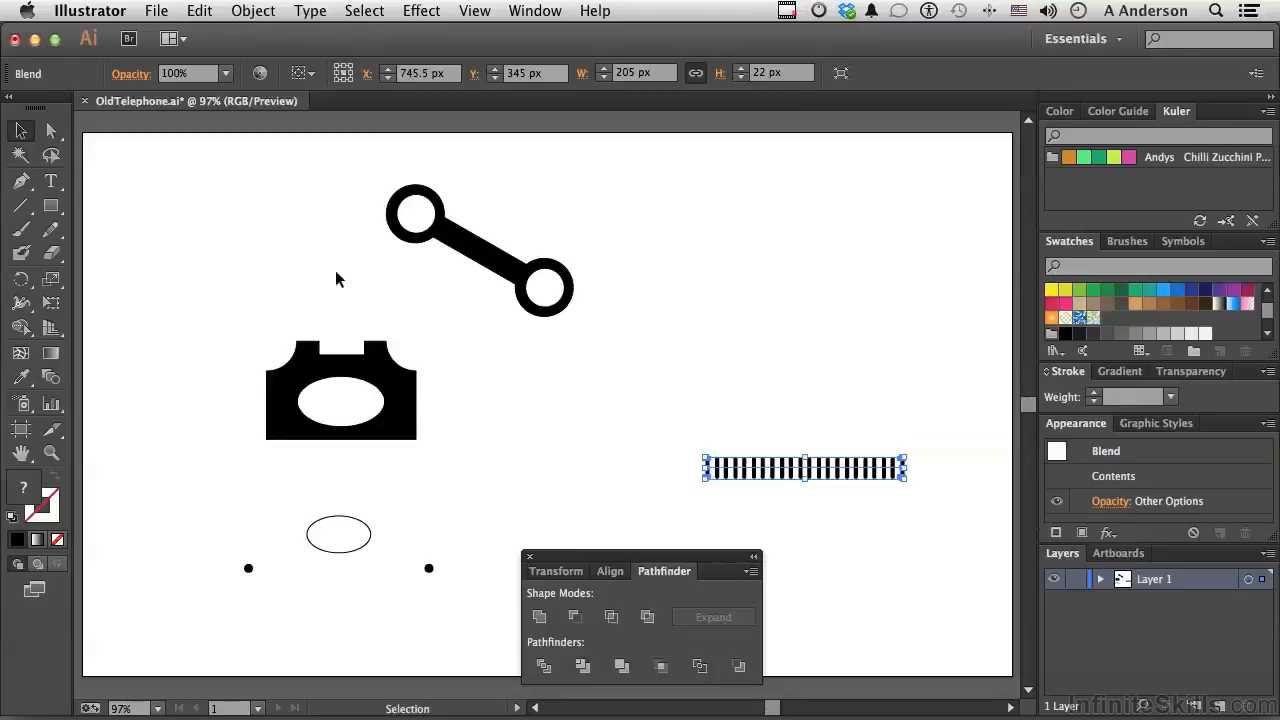
# Draw a curved Pen path from the phone body's right edge to the handset's lower end and give it the default white fill and black stroke.
pyautogui.click(18, 185)
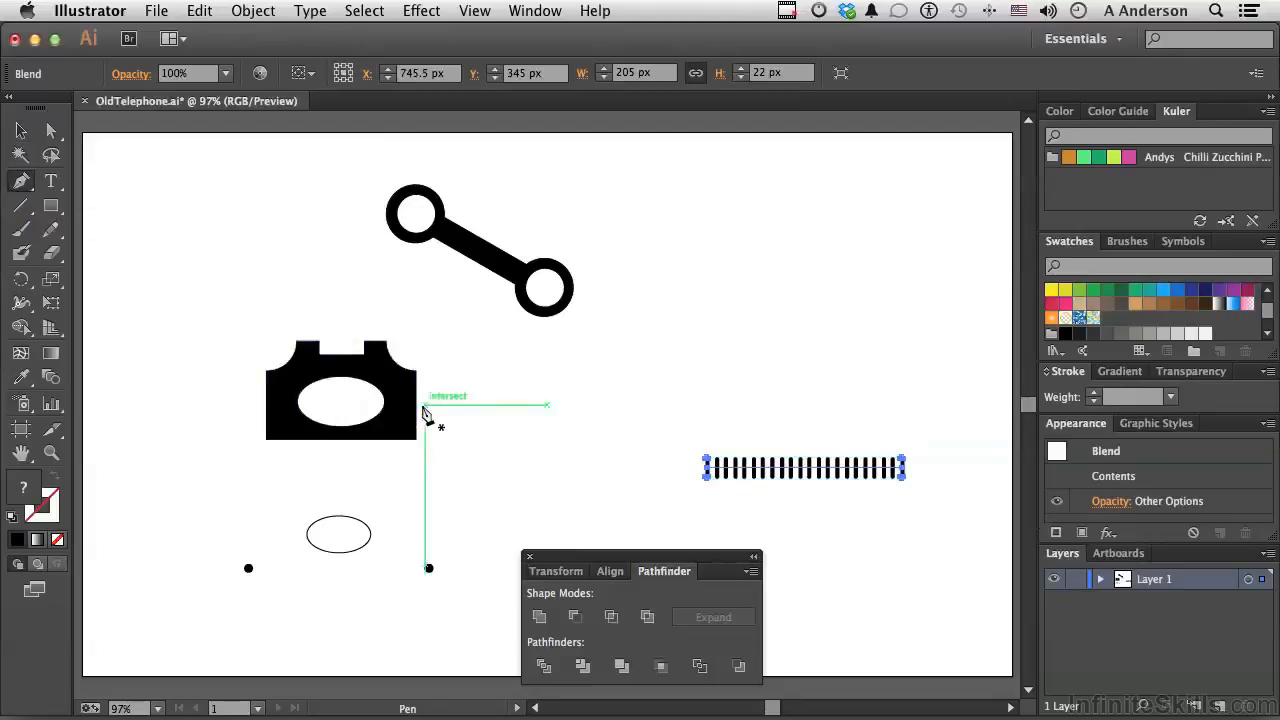
pyautogui.moveTo(417, 406); pyautogui.dragTo(436, 431)
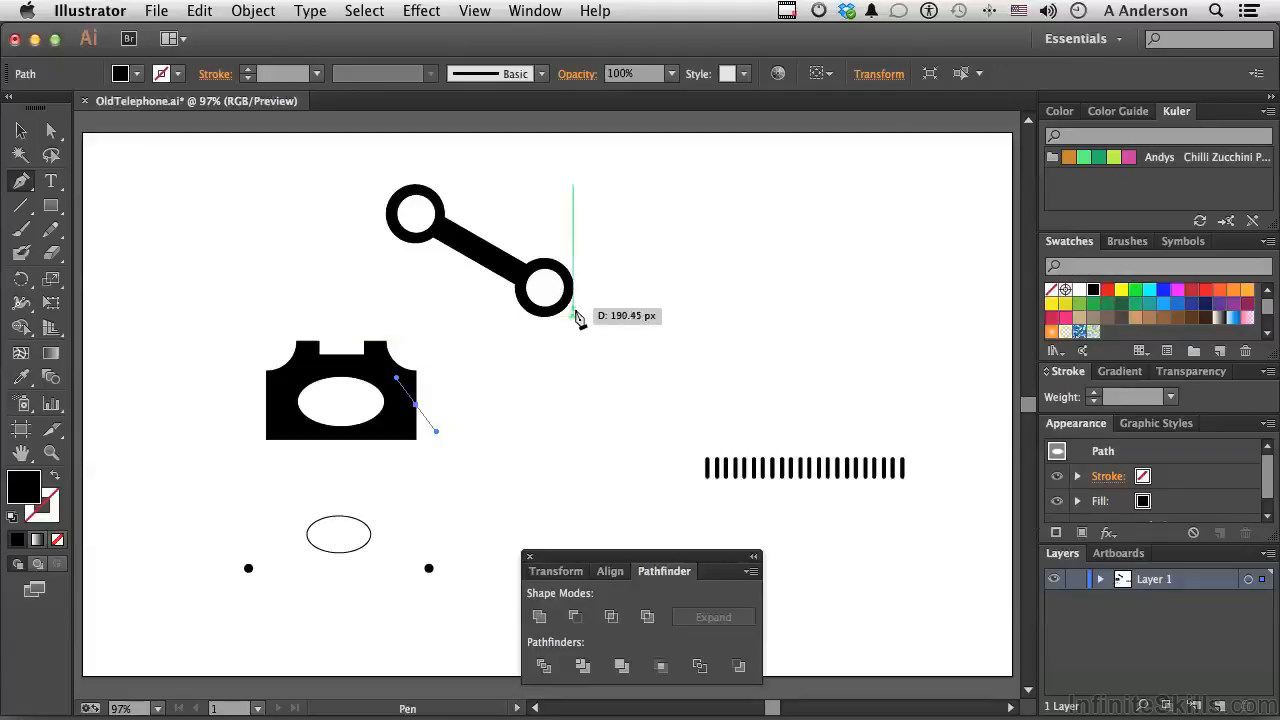
pyautogui.moveTo(574, 310)
pyautogui.mouseDown()
pyautogui.moveTo(609, 340)
pyautogui.moveTo(531, 345)
pyautogui.moveTo(500, 320)
pyautogui.moveTo(540, 325)
pyautogui.moveTo(578, 285)
pyautogui.mouseUp()
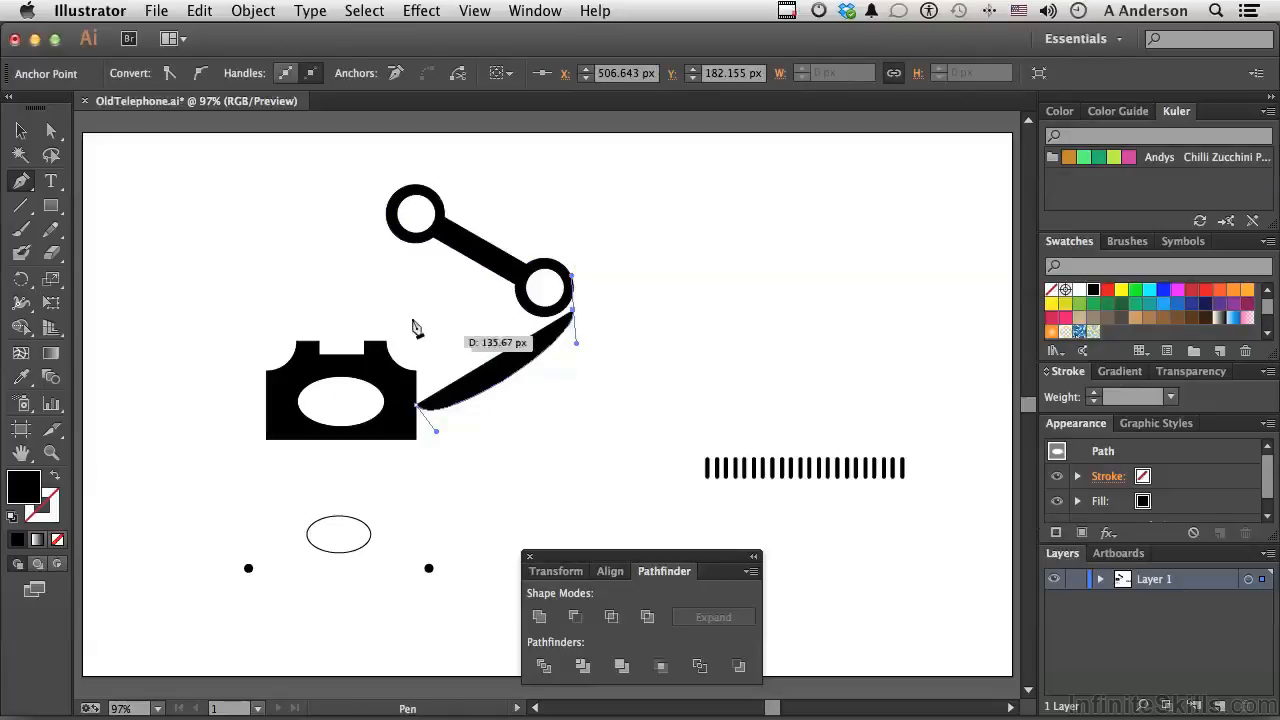
pyautogui.click(21, 133)
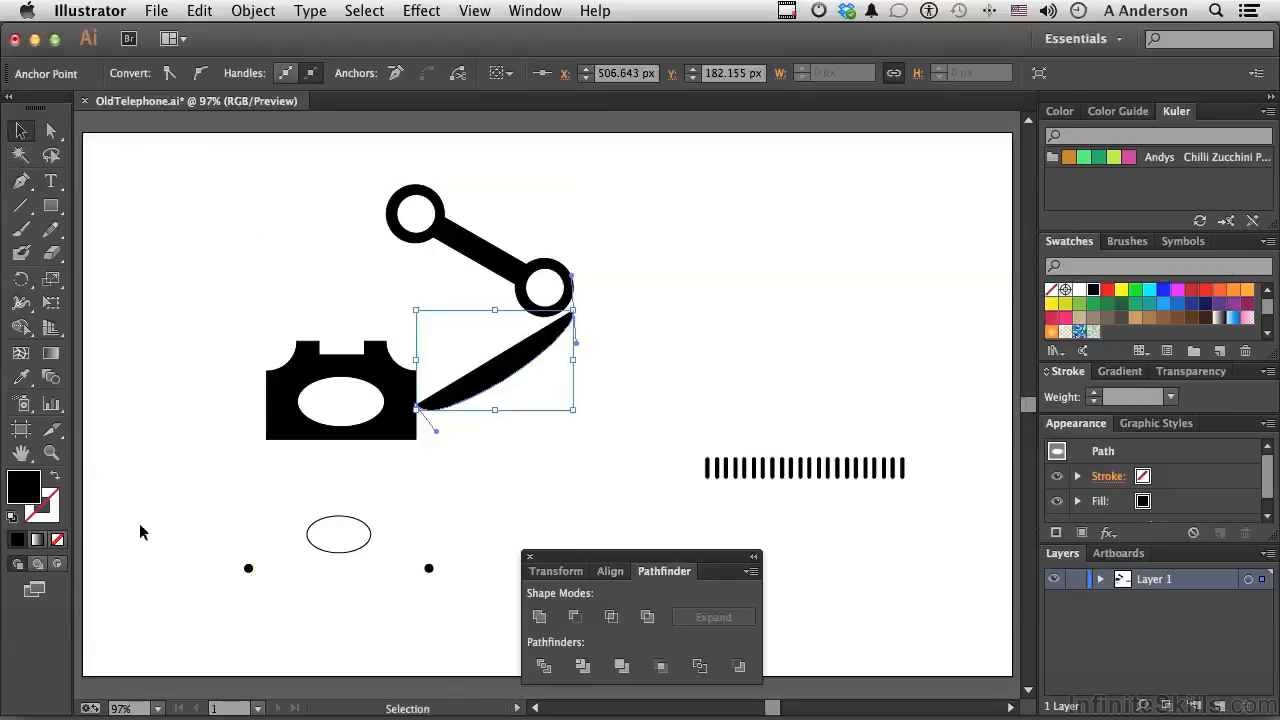
pyautogui.click(12, 519)
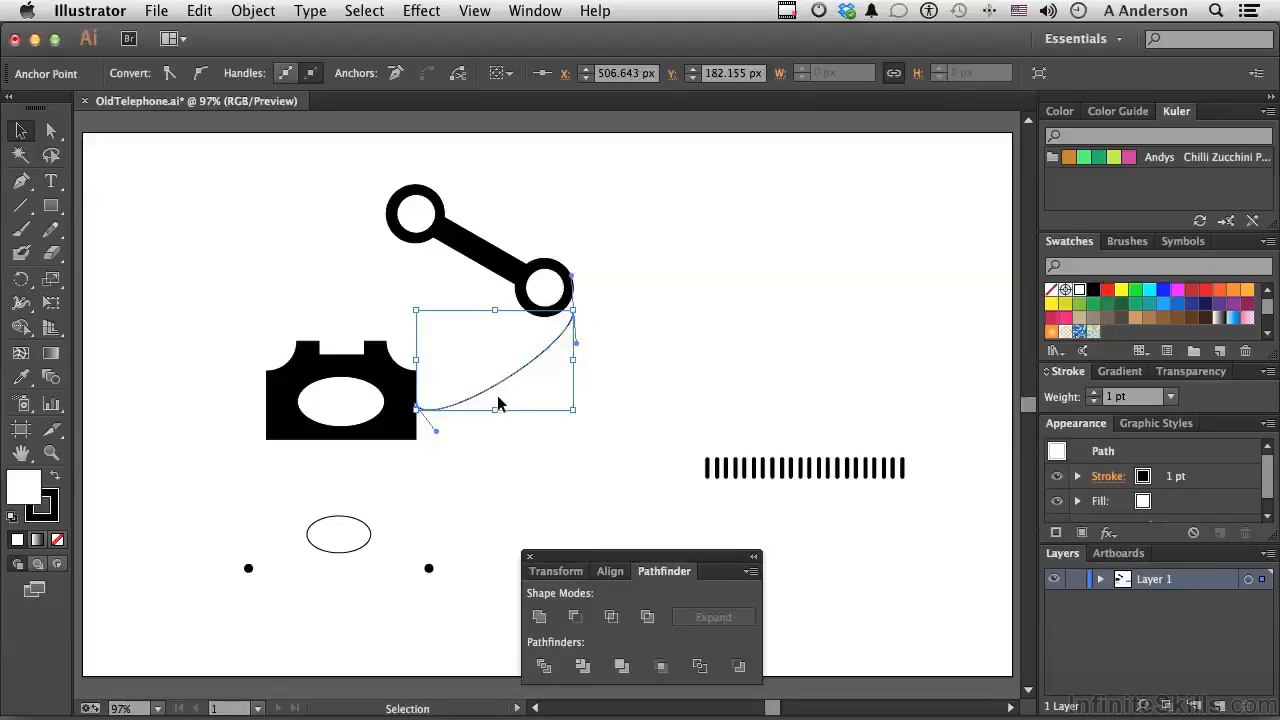
pyautogui.click(240, 234)
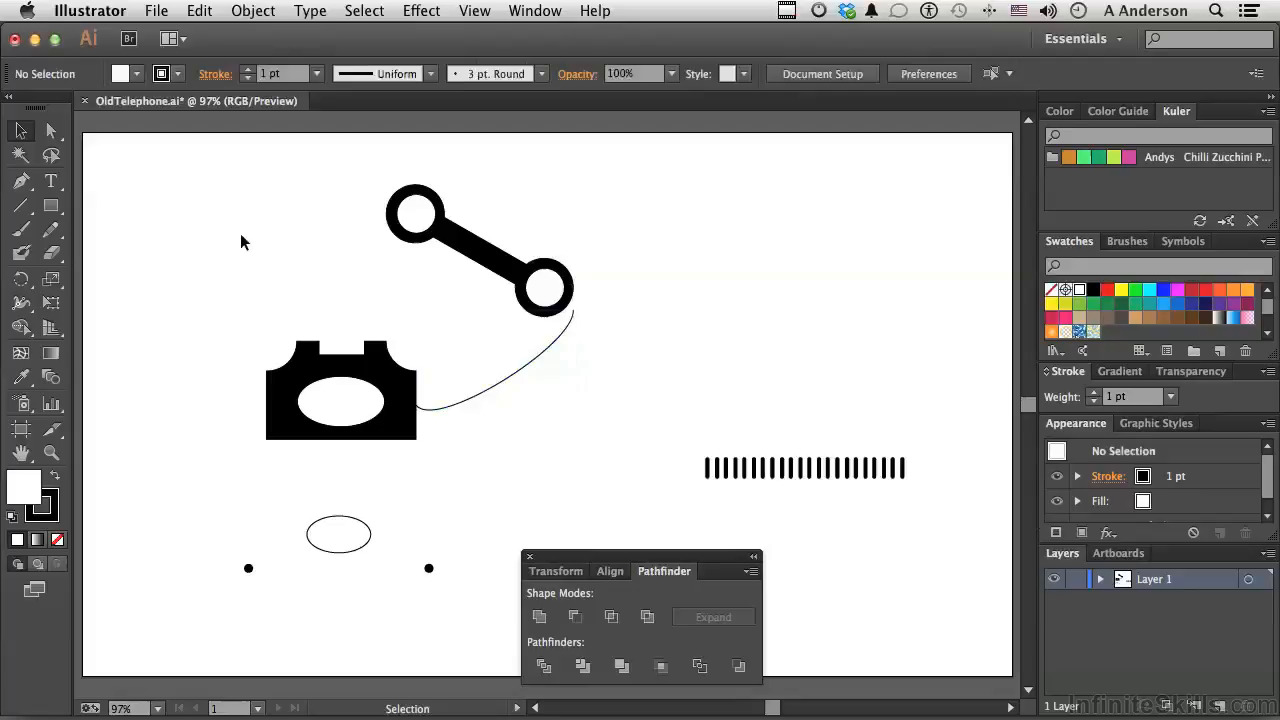
# Replace the spine of the bar blend with the curved cord path.
pyautogui.click(487, 396)
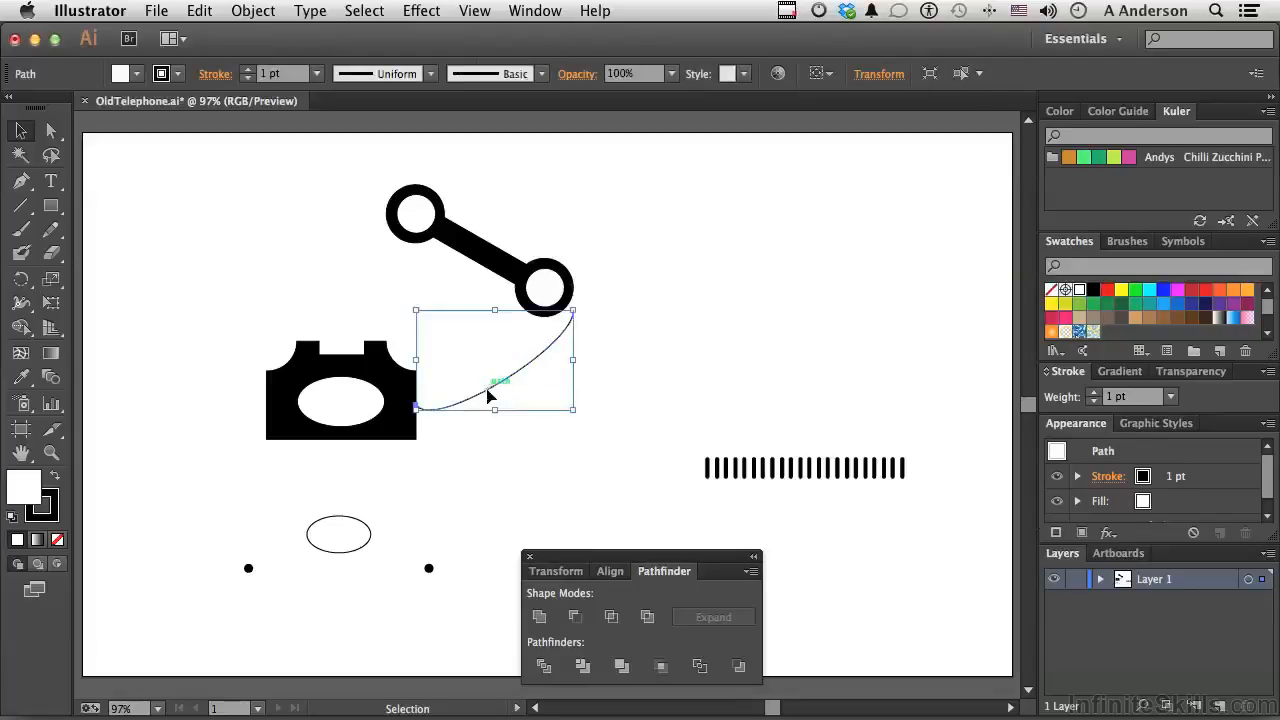
pyautogui.keyDown('shift'); pyautogui.click(783, 470); pyautogui.keyUp('shift')
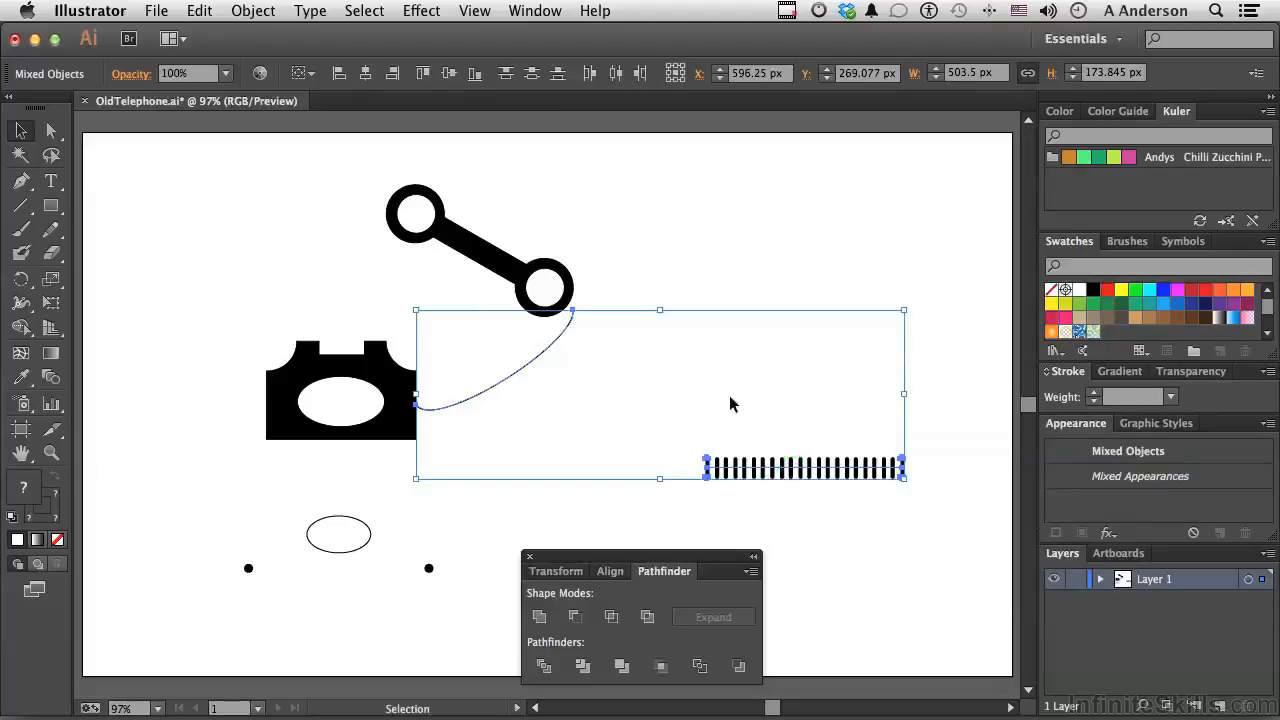
pyautogui.click(246, 10)
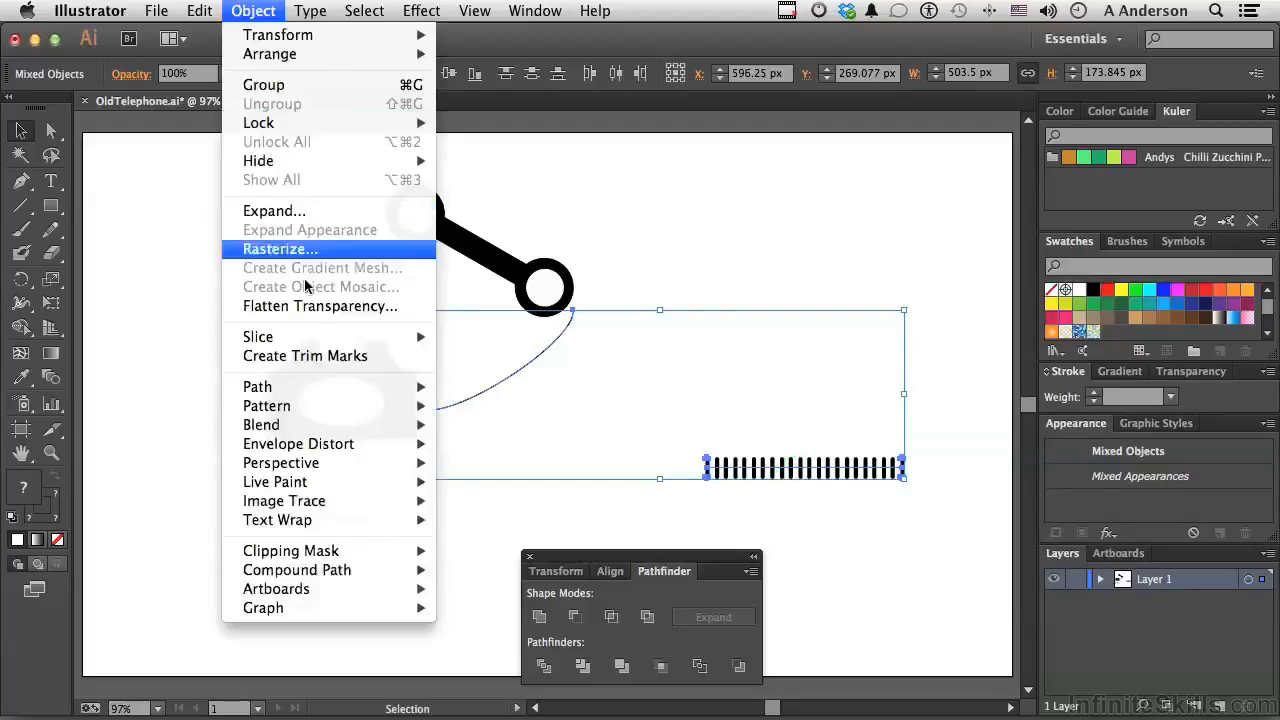
pyautogui.moveTo(301, 427)
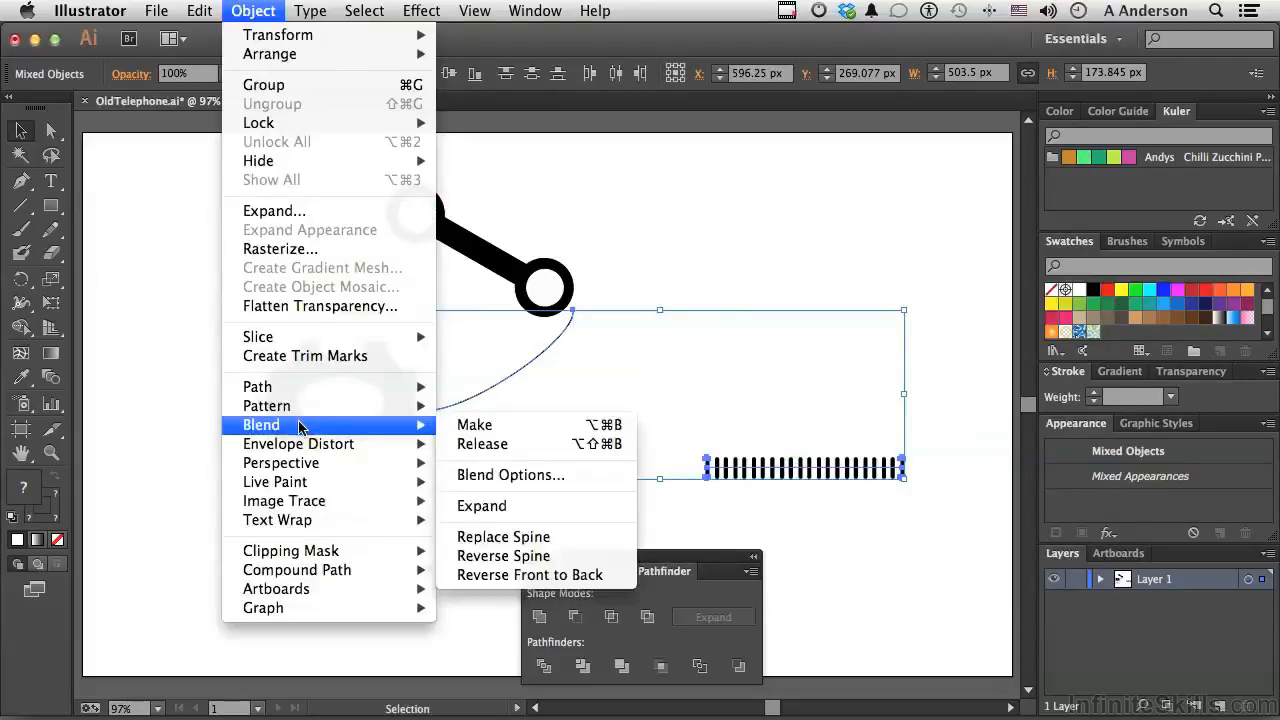
pyautogui.click(496, 538)
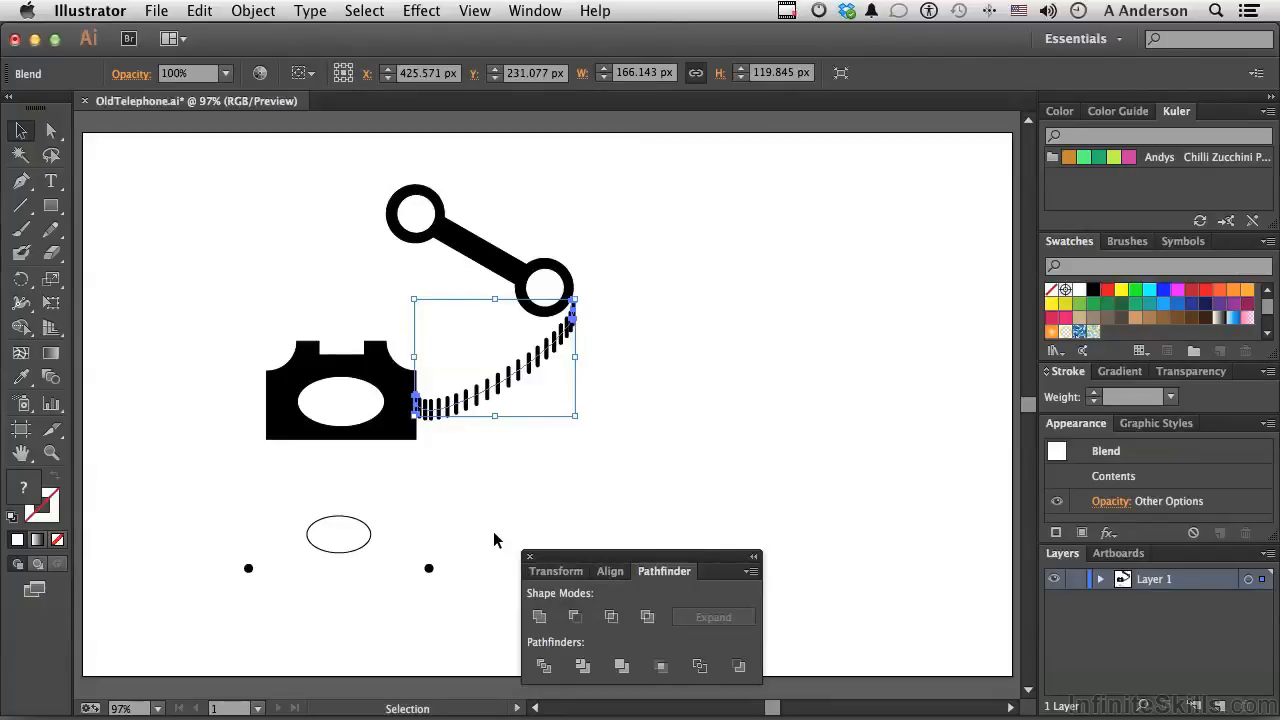
# Change the cord blend's orientation to Align to Path, with the preview switched on.
pyautogui.click(253, 12)
pyautogui.moveTo(321, 432)
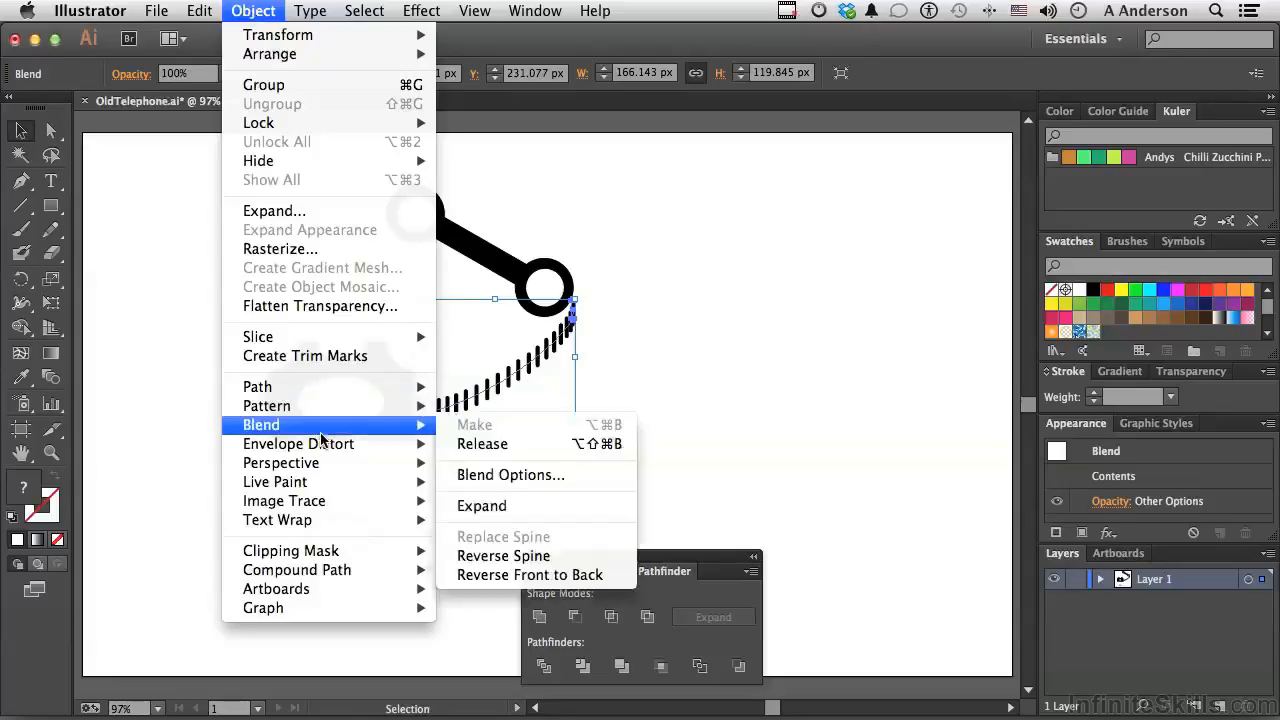
pyautogui.click(568, 476)
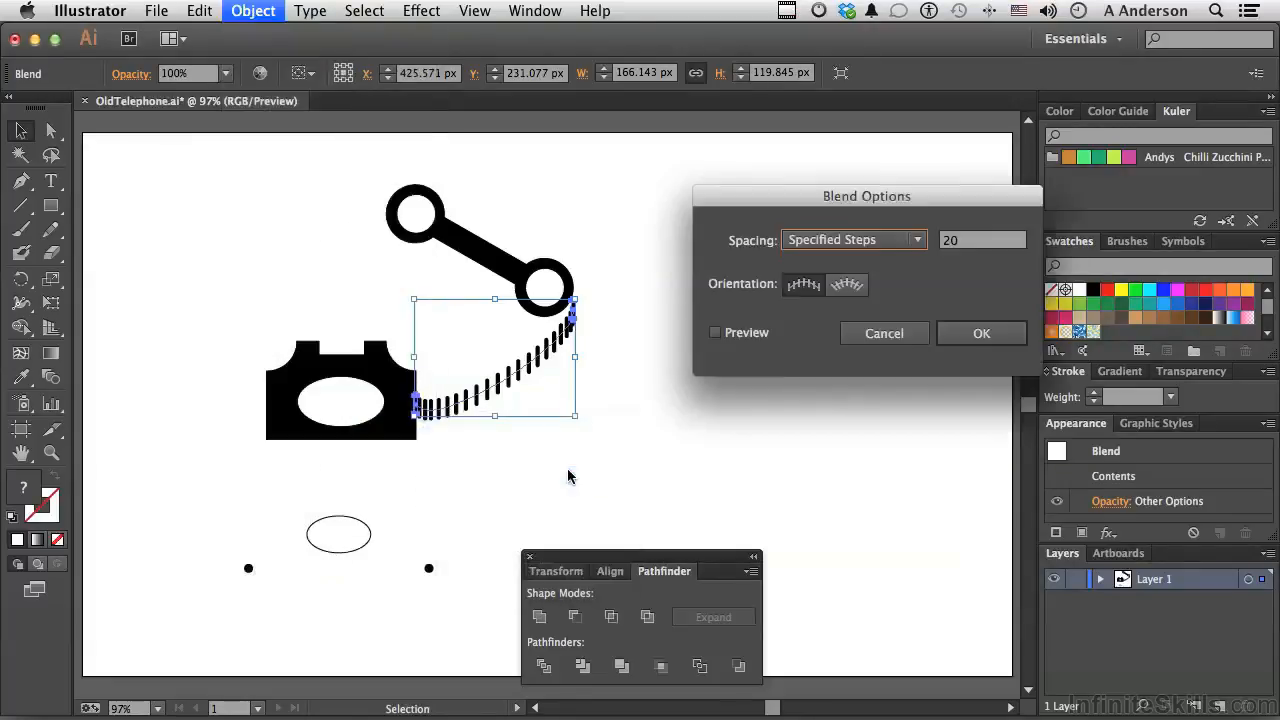
pyautogui.click(858, 289)
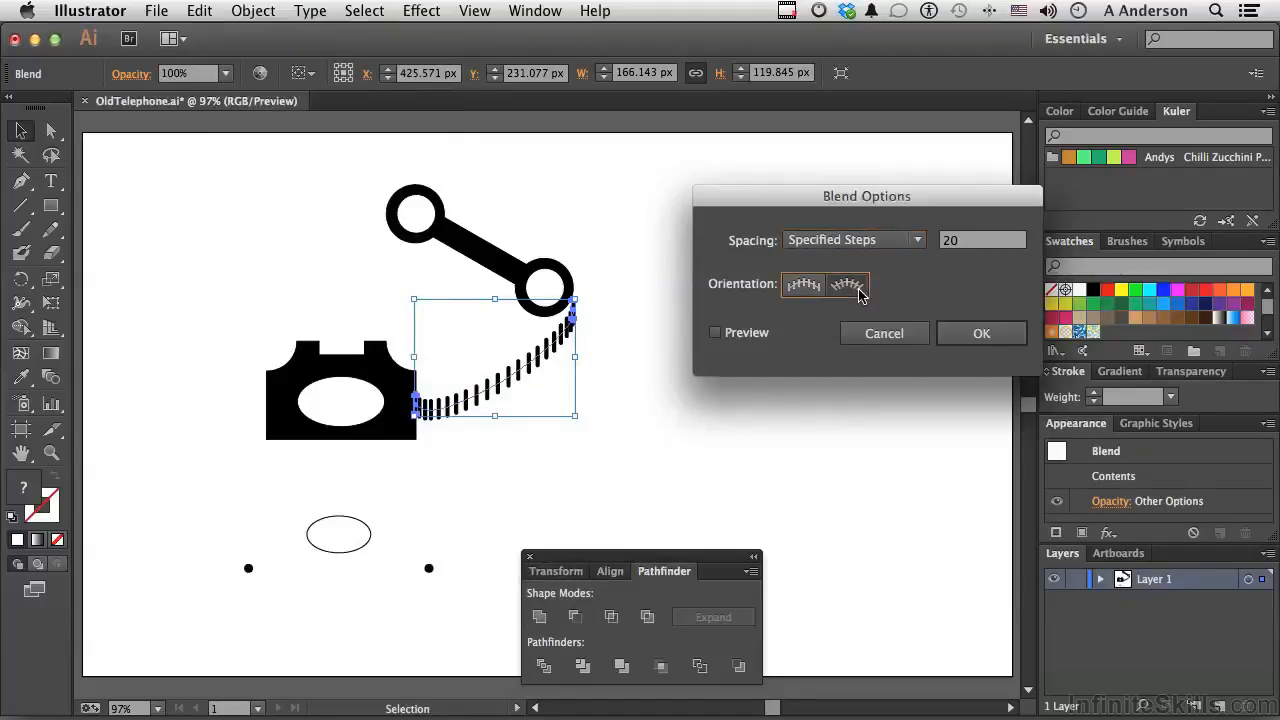
pyautogui.click(741, 336)
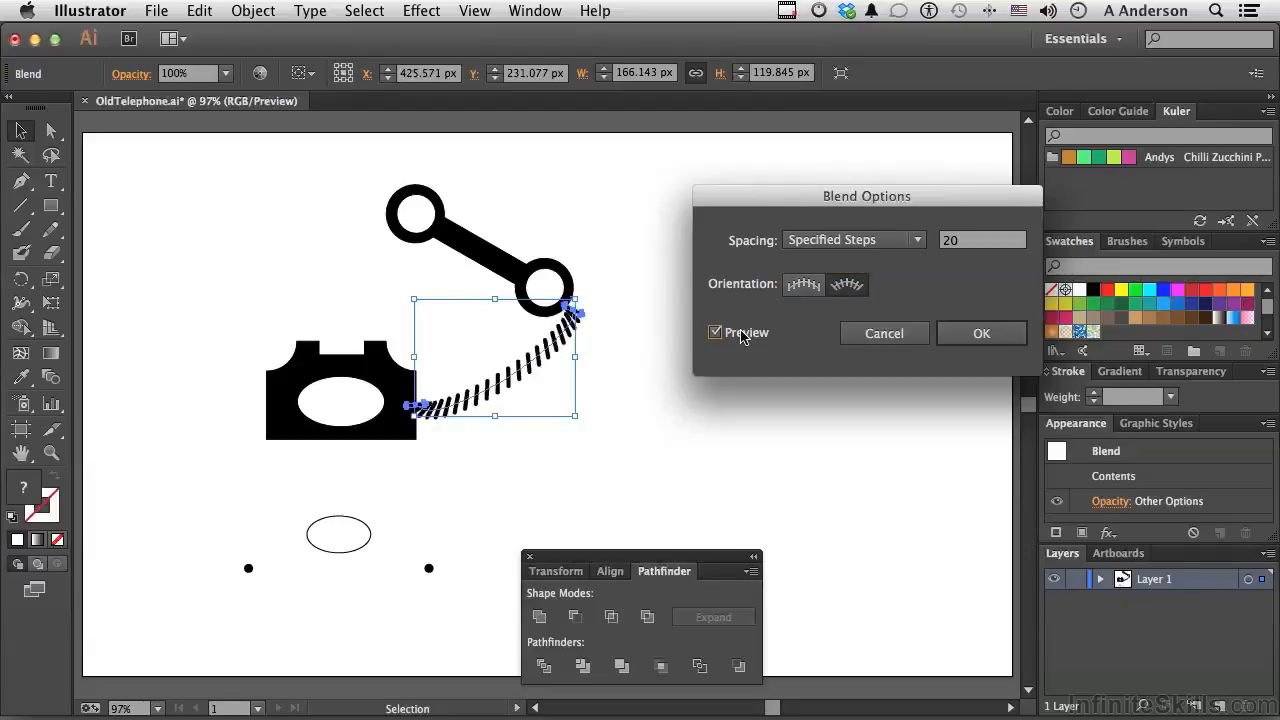
# Increase the cord blend to 25 specified steps, apply the blend options and deselect it.
pyautogui.click(960, 246)
pyautogui.write('25')
pyautogui.press('Tab')
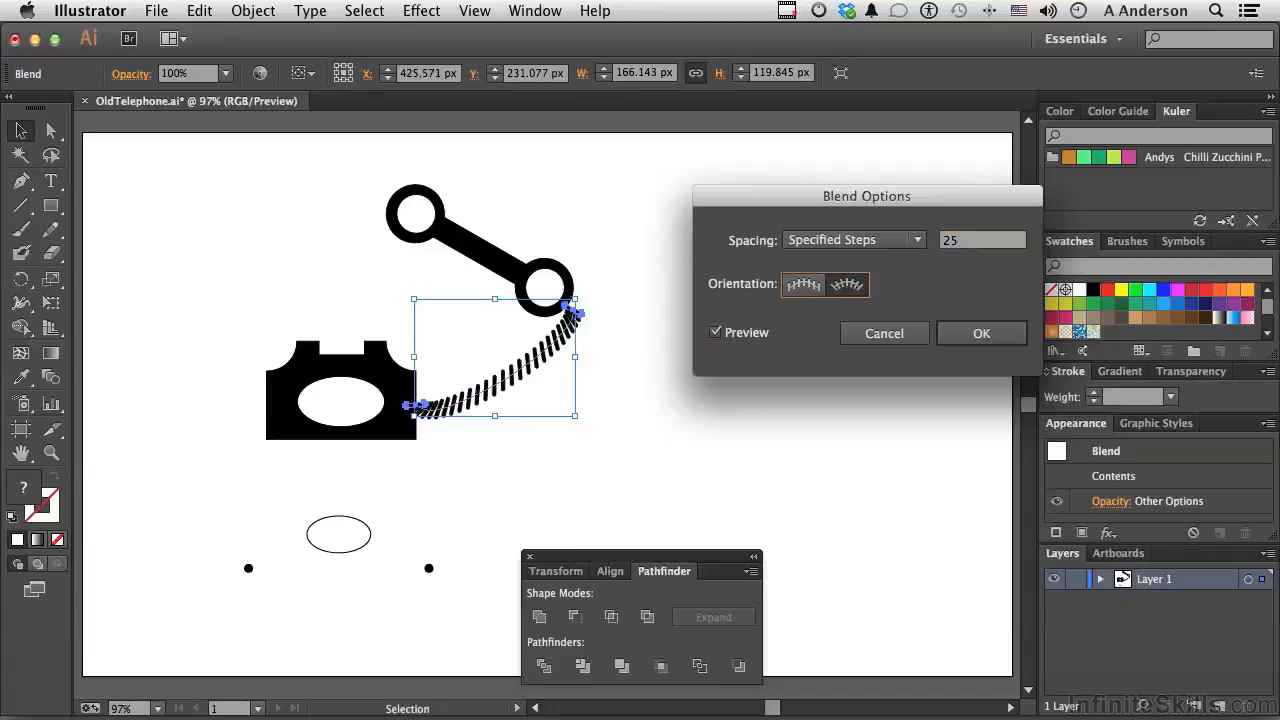
pyautogui.click(985, 335)
pyautogui.click(988, 333)
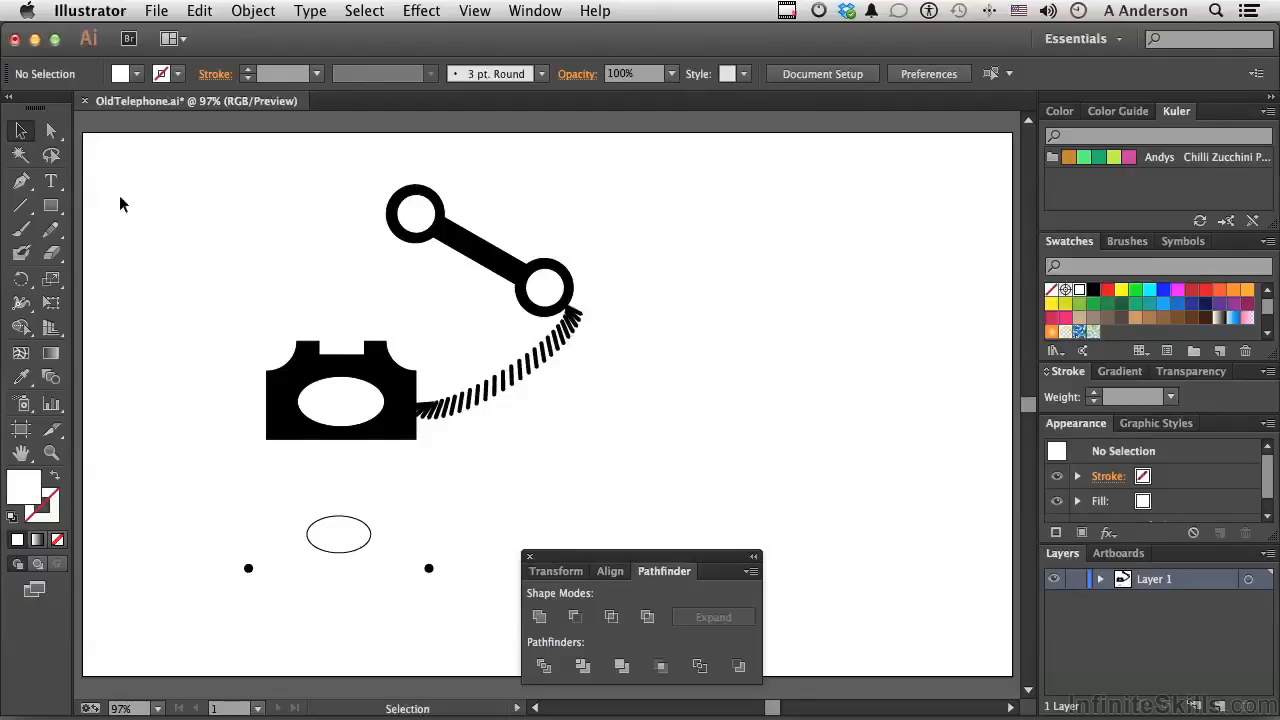
pyautogui.click(52, 131)
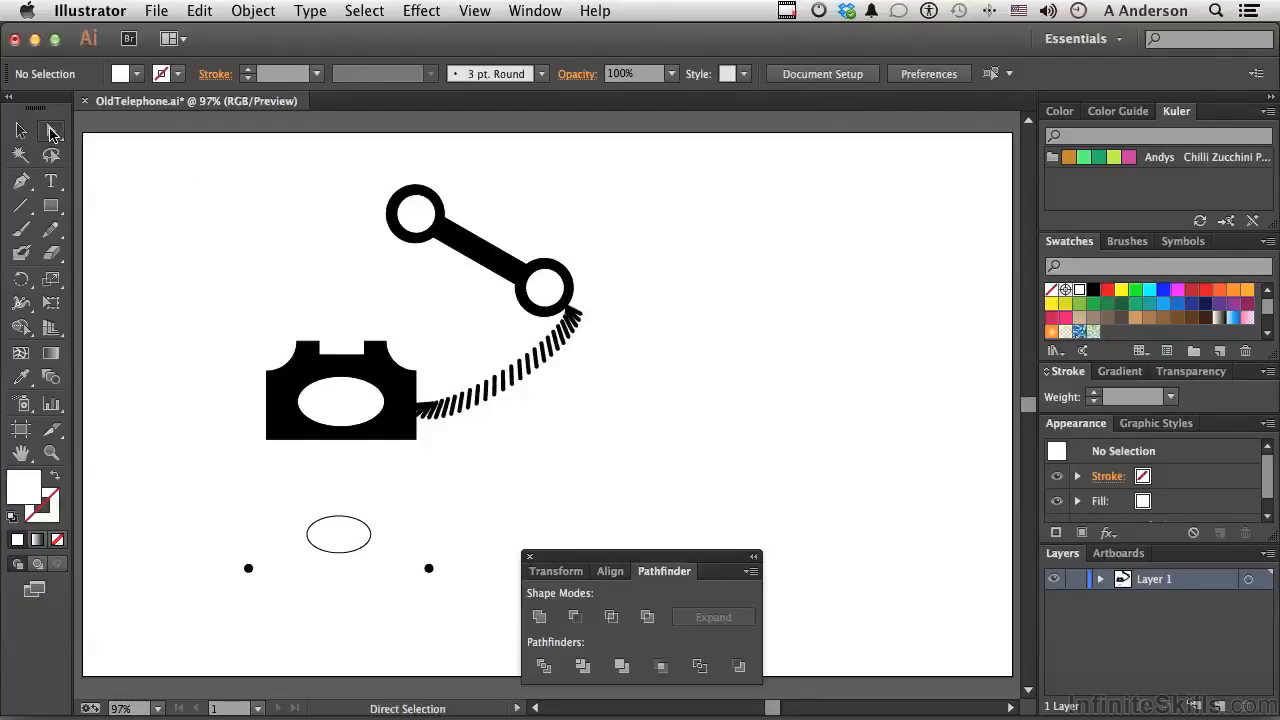
pyautogui.click(571, 313)
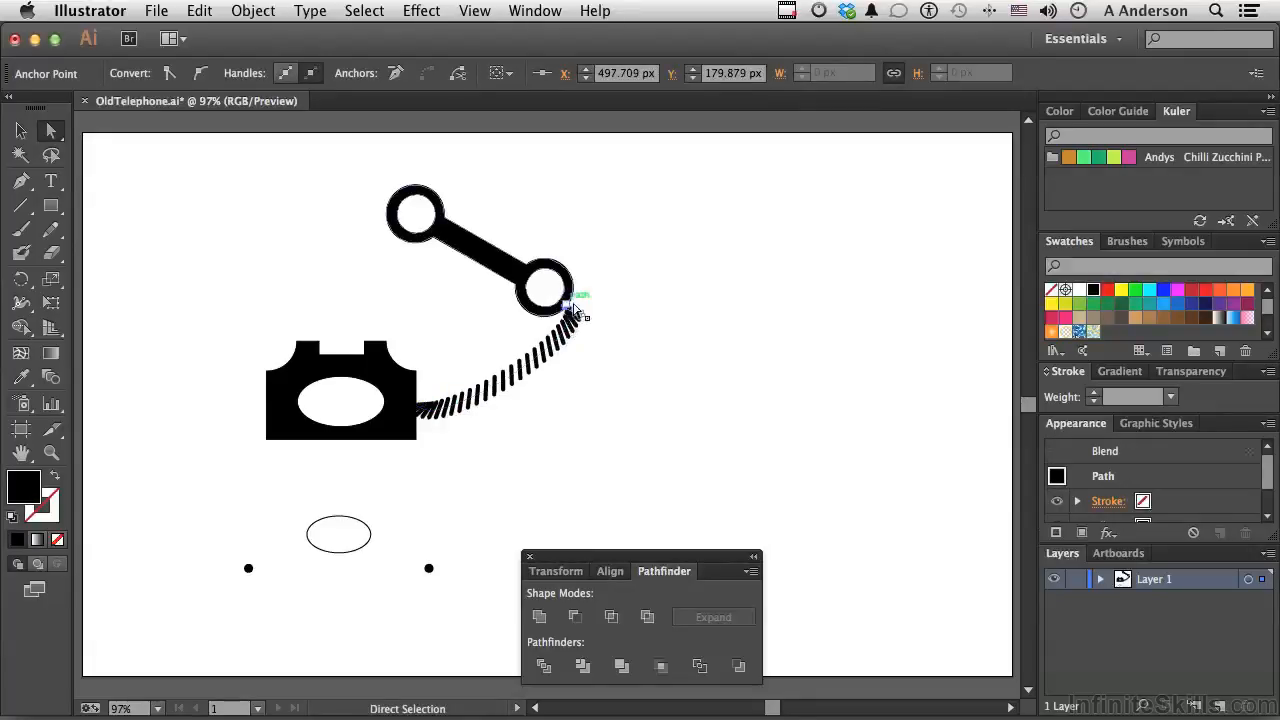
pyautogui.click(687, 325)
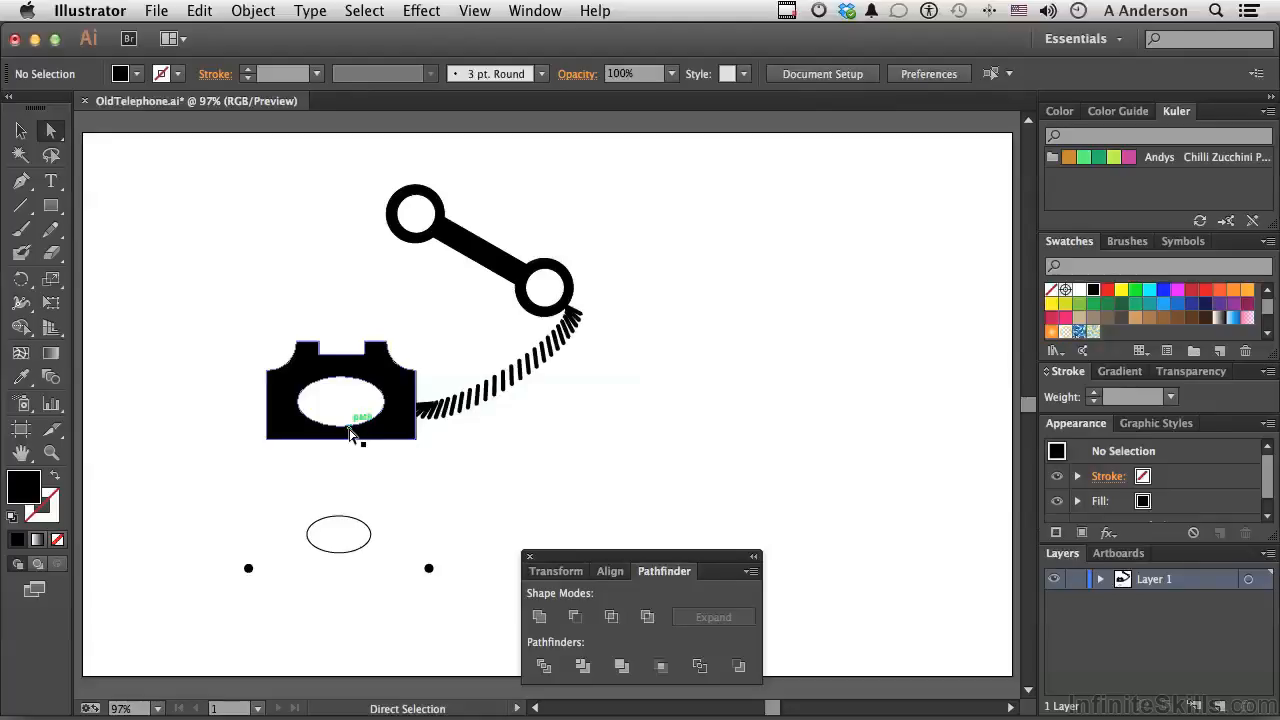
# Make a blend between the two small black dots below the phone body.
pyautogui.moveTo(224, 555); pyautogui.dragTo(466, 586)
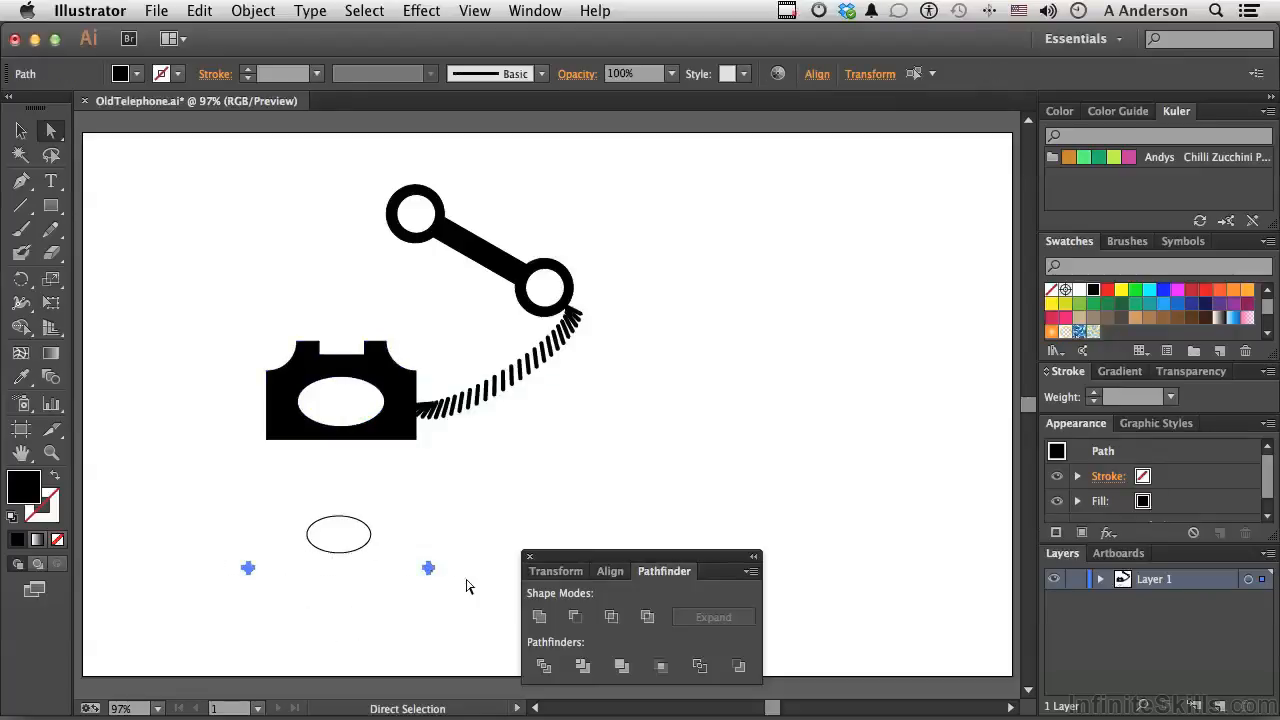
pyautogui.click(252, 13)
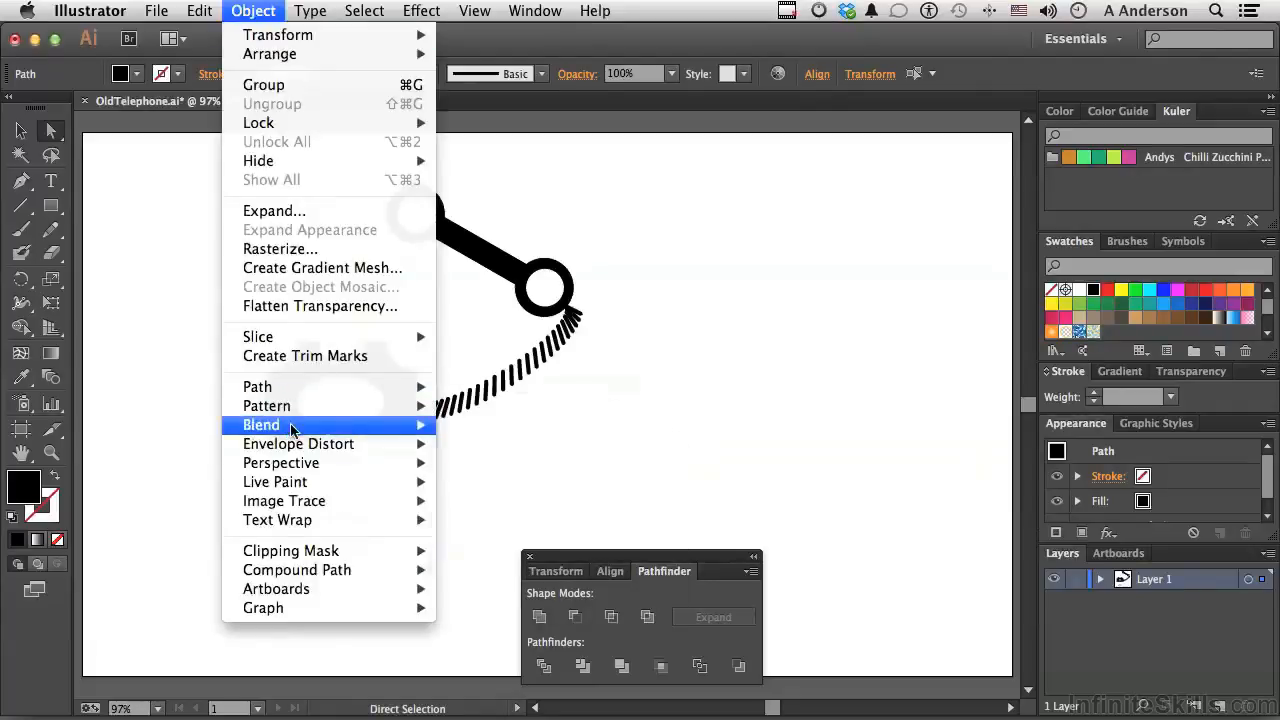
pyautogui.moveTo(311, 430)
pyautogui.click(478, 430)
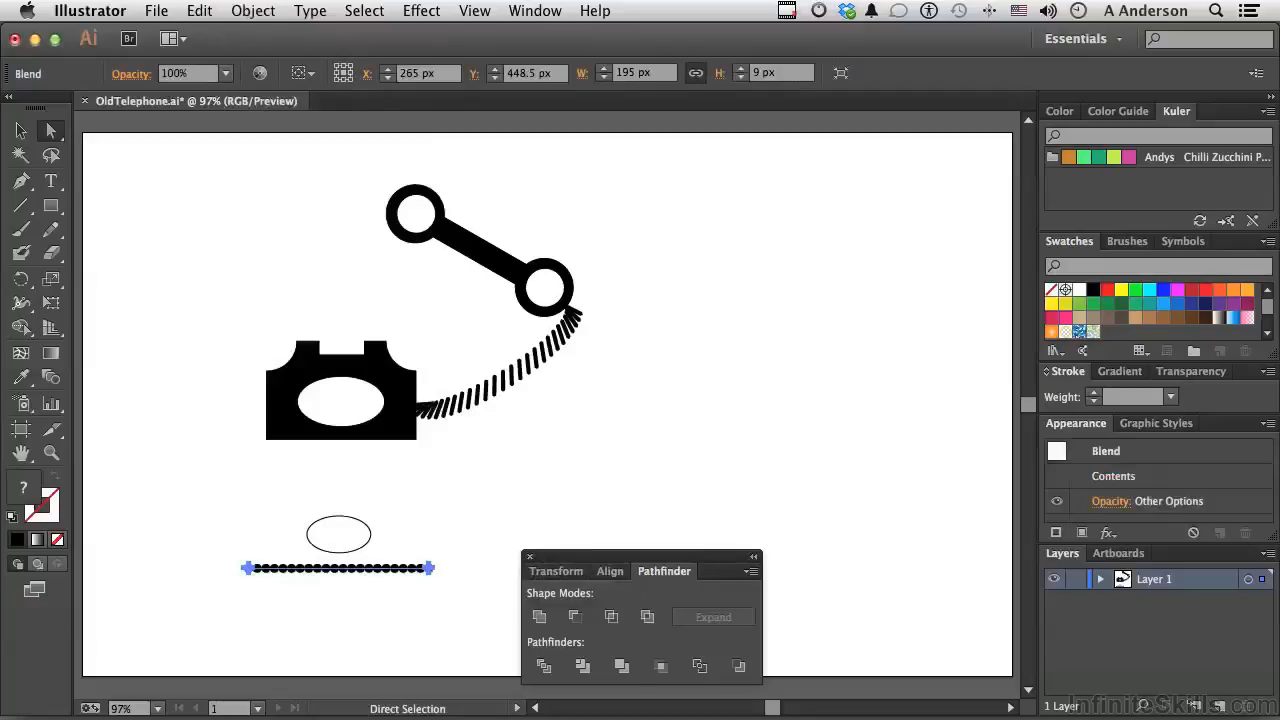
# Set the dot blend's spacing to Specified Steps with 10 steps, with the preview switched on.
pyautogui.click(243, 12)
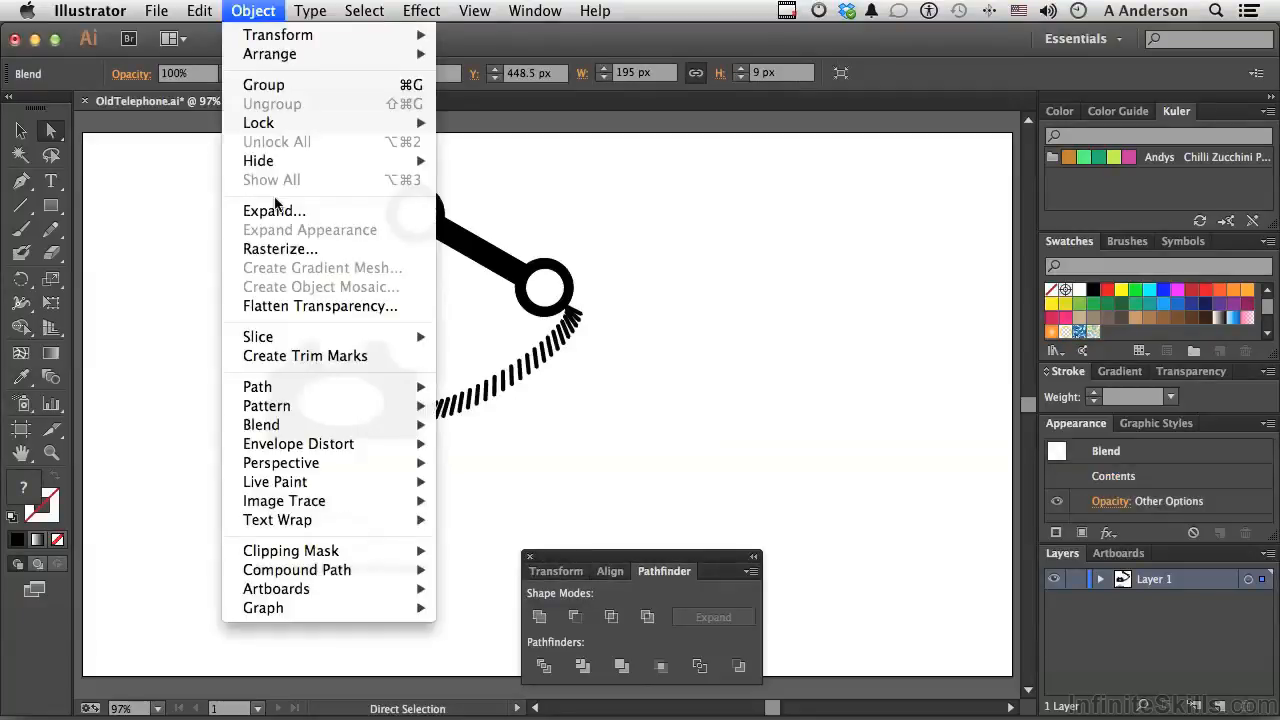
pyautogui.moveTo(292, 428)
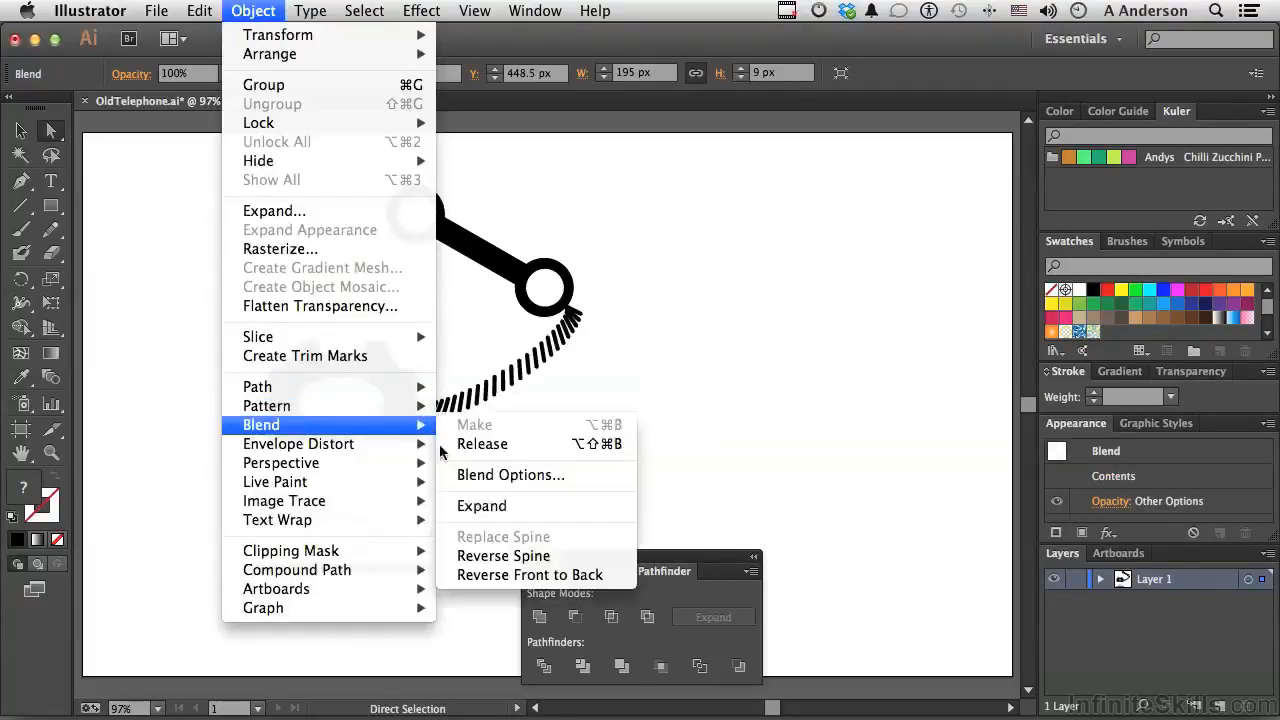
pyautogui.click(467, 476)
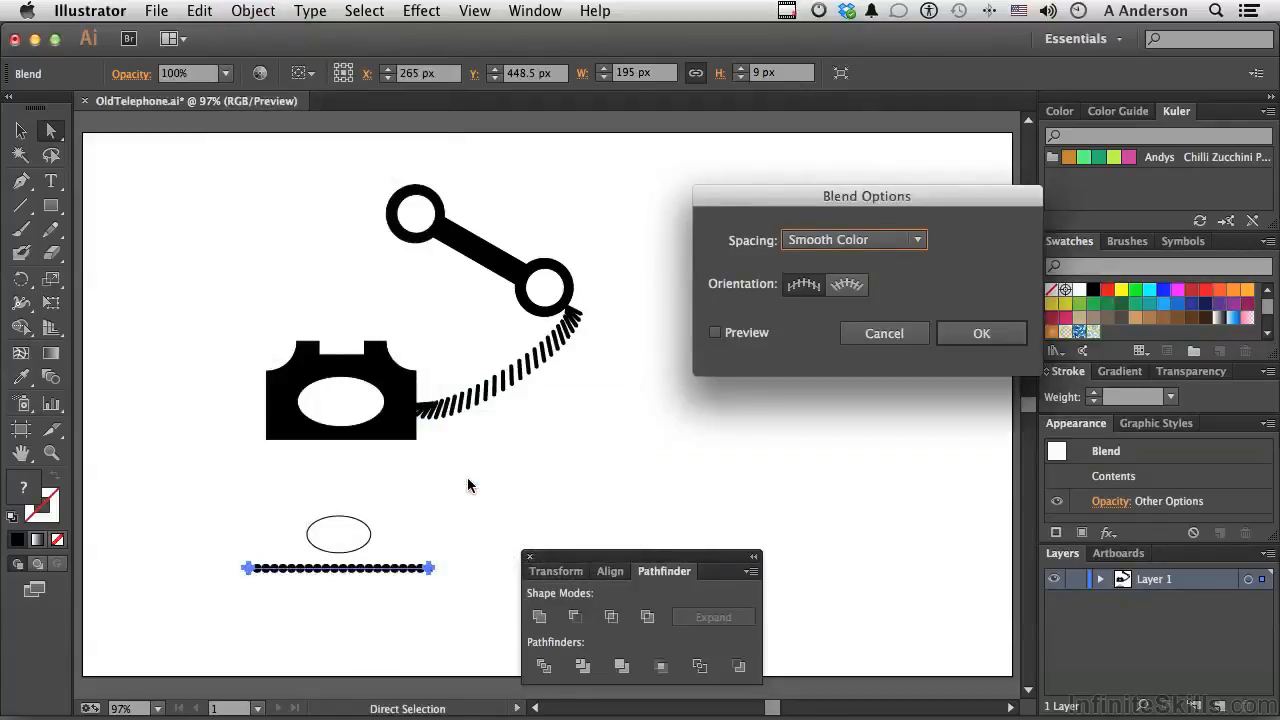
pyautogui.click(857, 240)
pyautogui.click(850, 283)
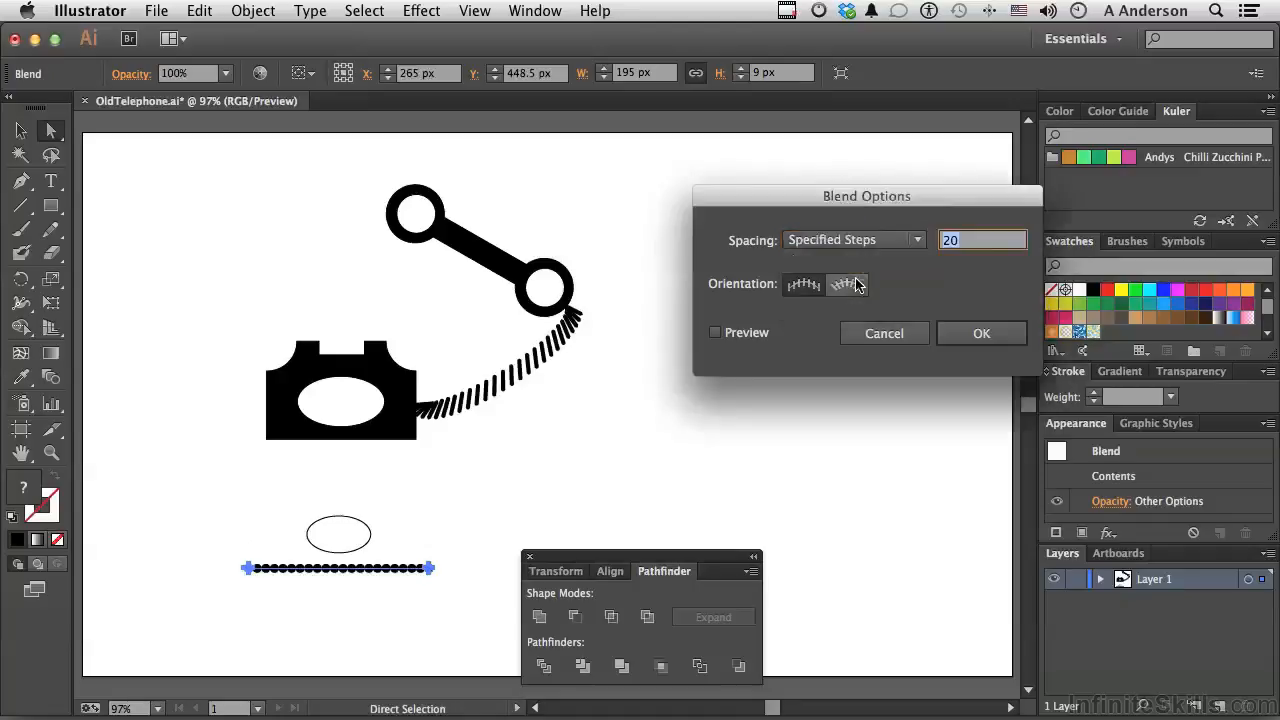
pyautogui.click(716, 334)
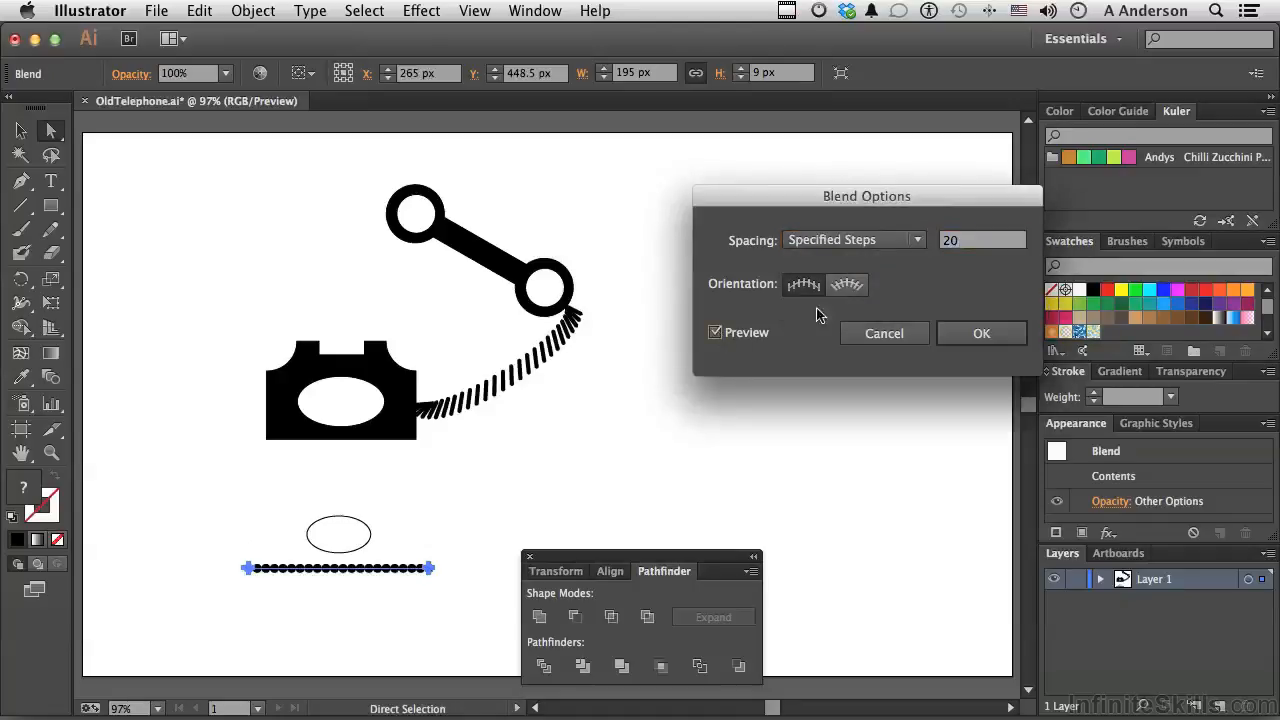
pyautogui.click(968, 245)
pyautogui.write('10')
pyautogui.press('Tab')
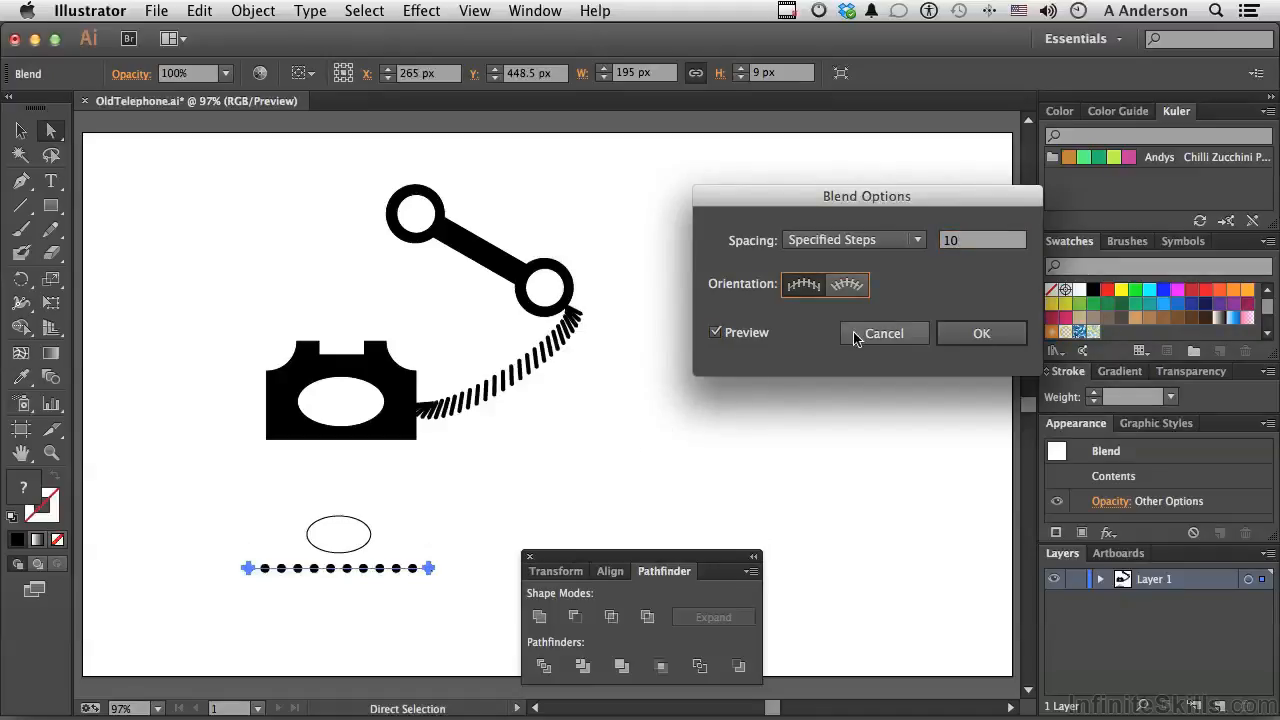
pyautogui.click(952, 333)
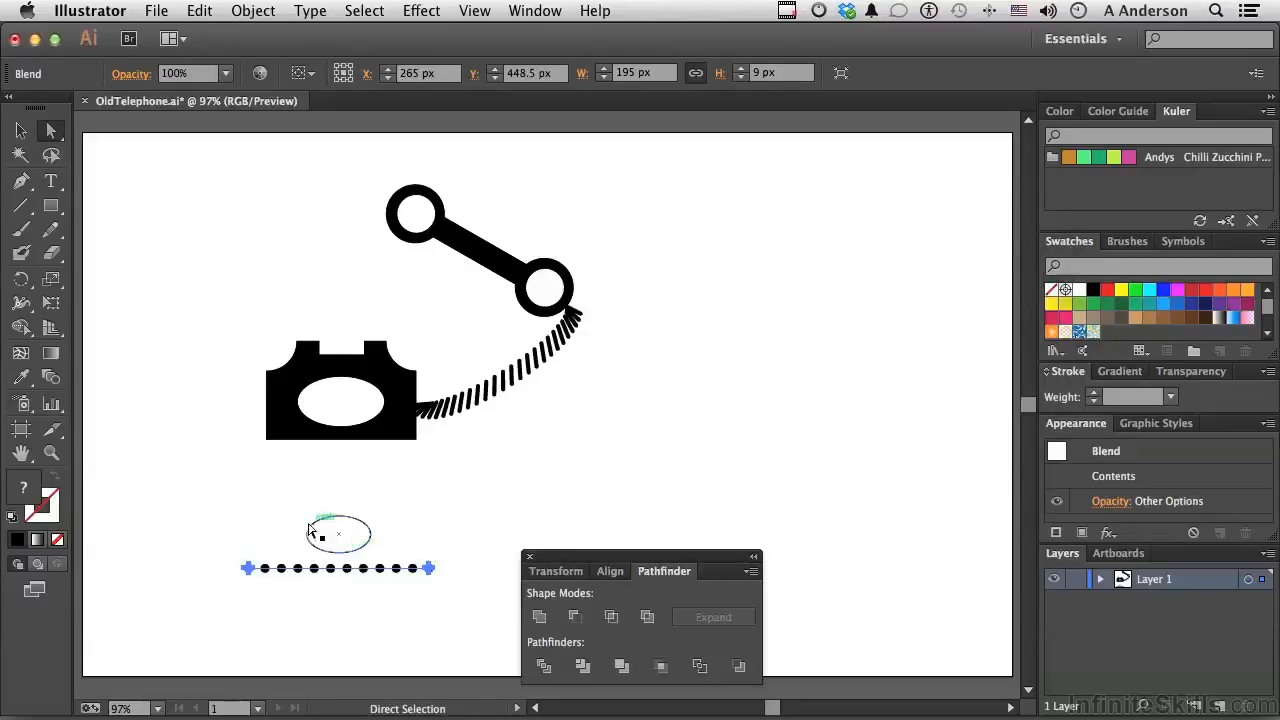
# Move the small outlined ellipse up to just below the phone body, clear of the row of dots.
pyautogui.click(339, 537)
pyautogui.moveTo(339, 537); pyautogui.dragTo(348, 490)
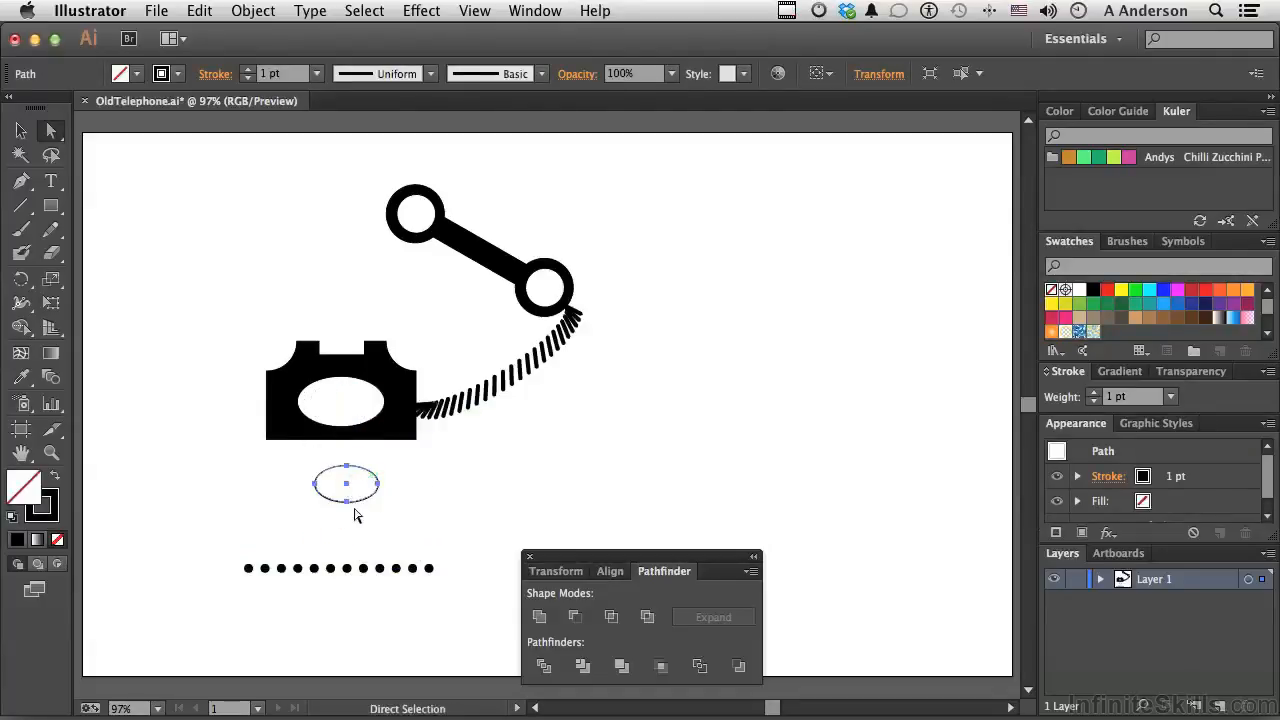
# Try to replace the dot blend's spine with the closed ellipse, undo it and clear the selection.
pyautogui.keyDown('shift'); pyautogui.click(350, 570); pyautogui.keyUp('shift')
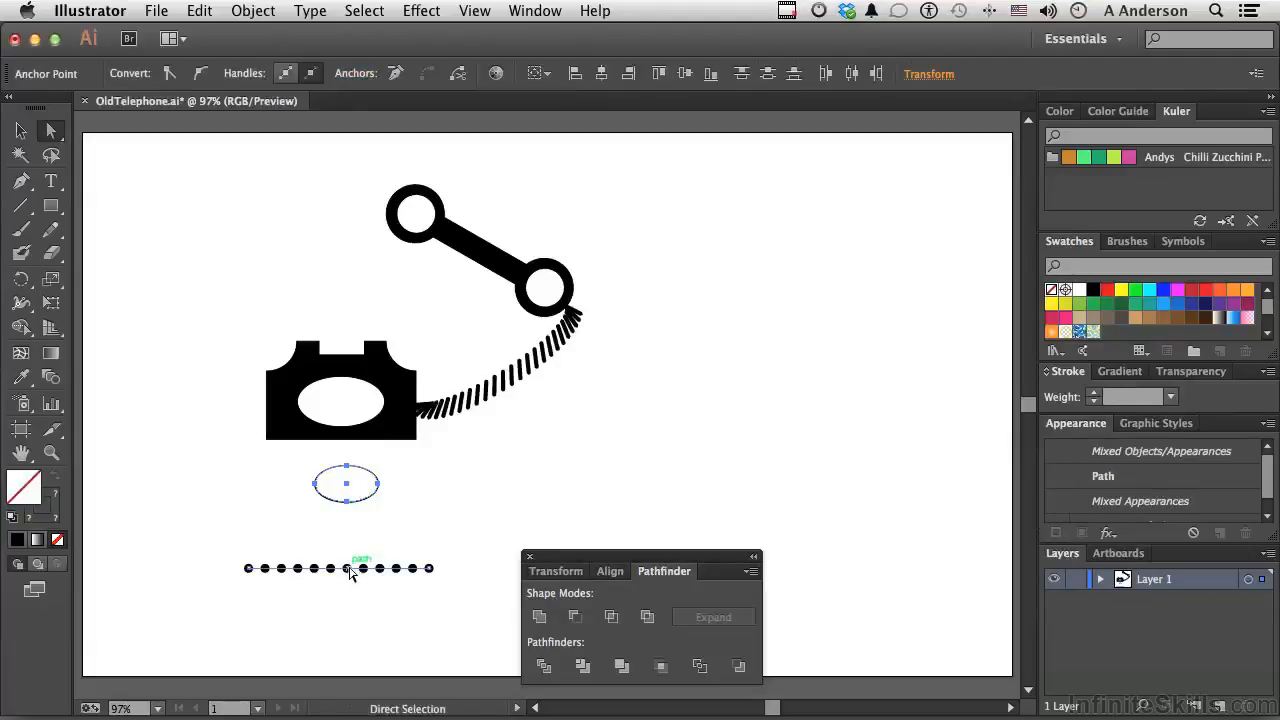
pyautogui.click(254, 11)
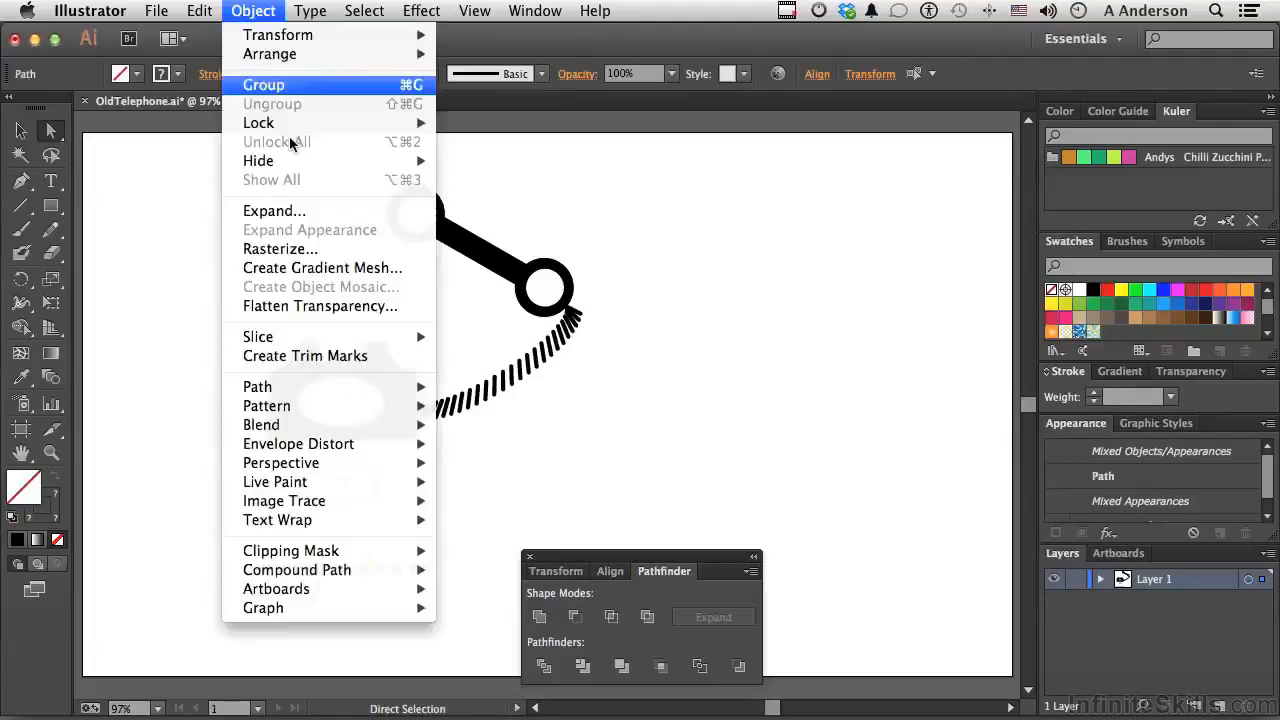
pyautogui.moveTo(362, 430)
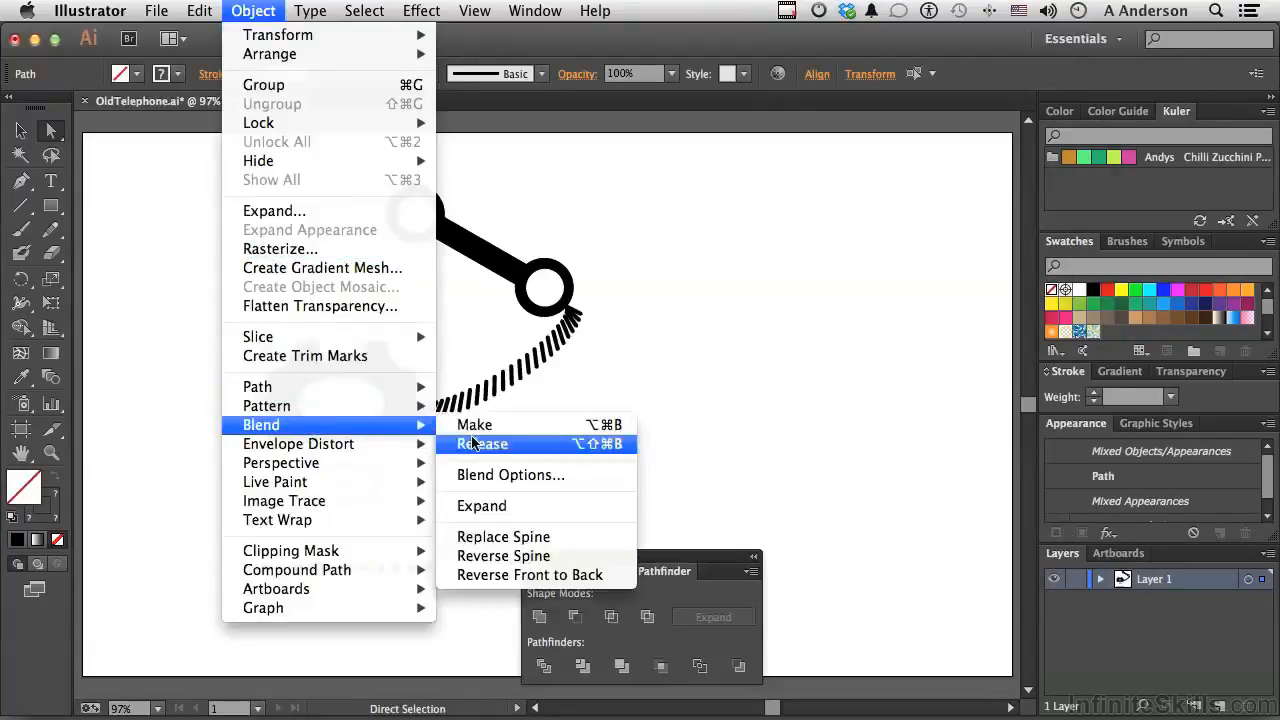
pyautogui.click(491, 540)
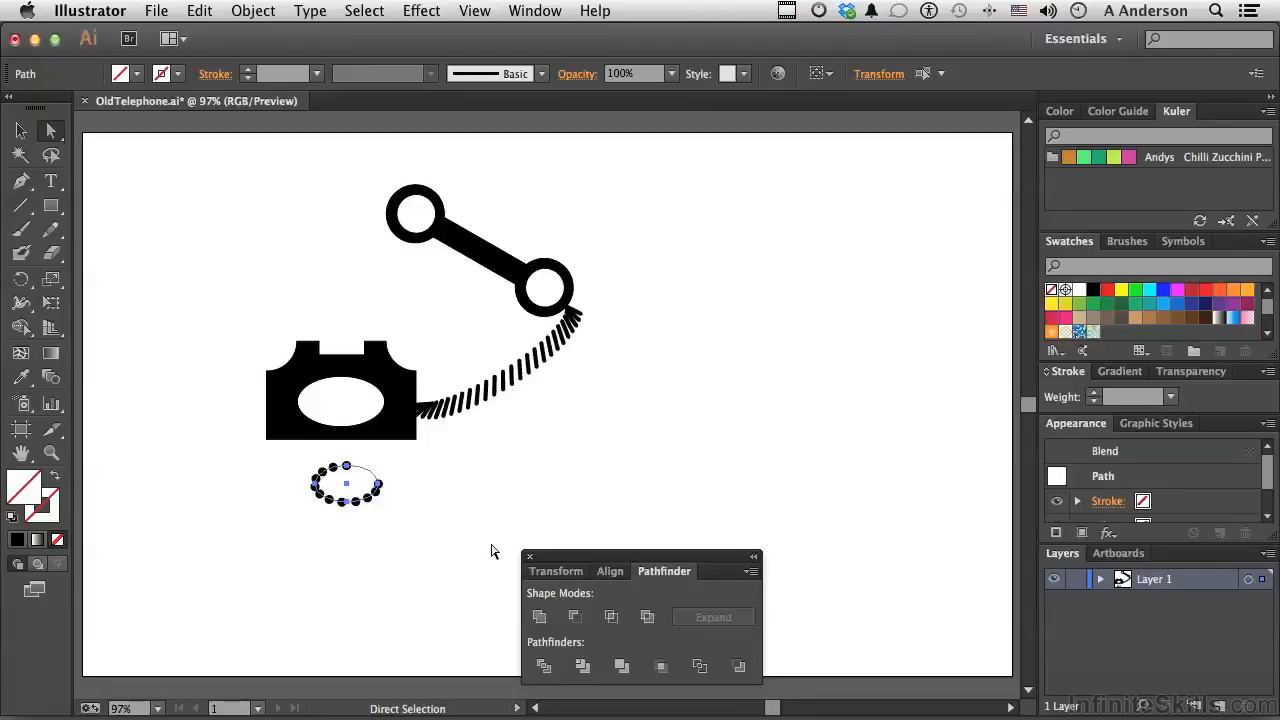
pyautogui.press('super+z')
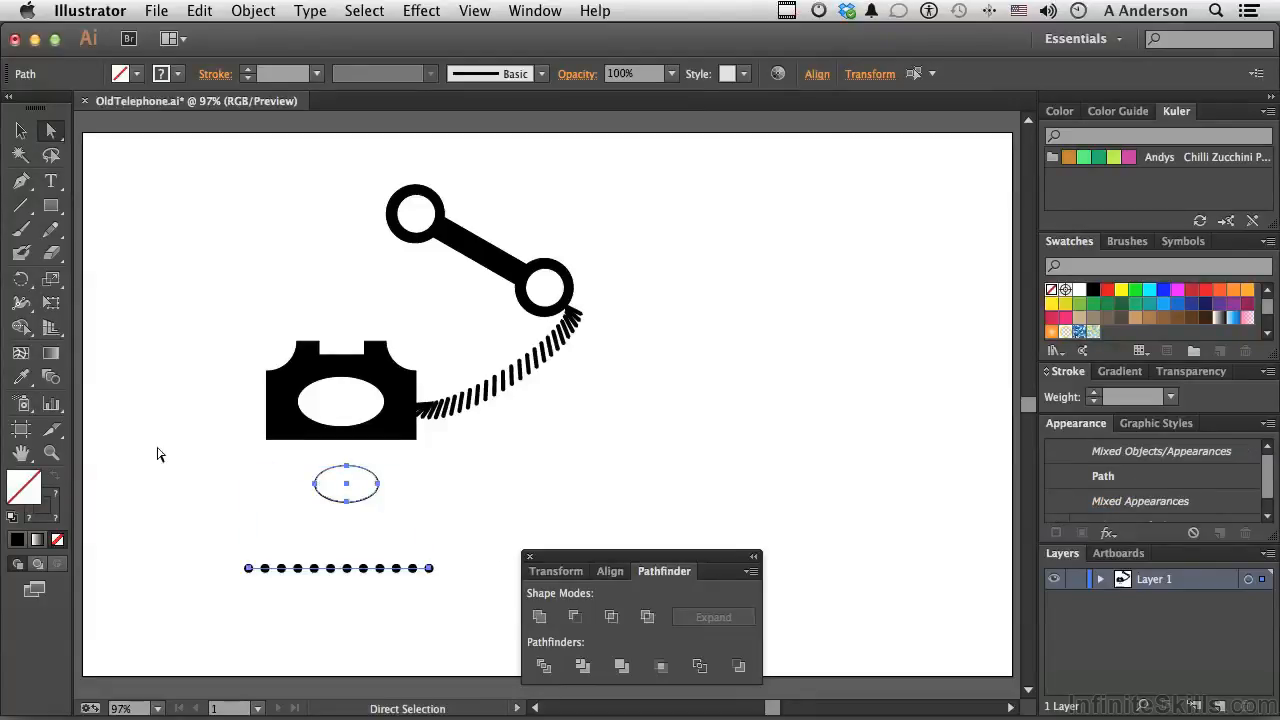
pyautogui.click(228, 524)
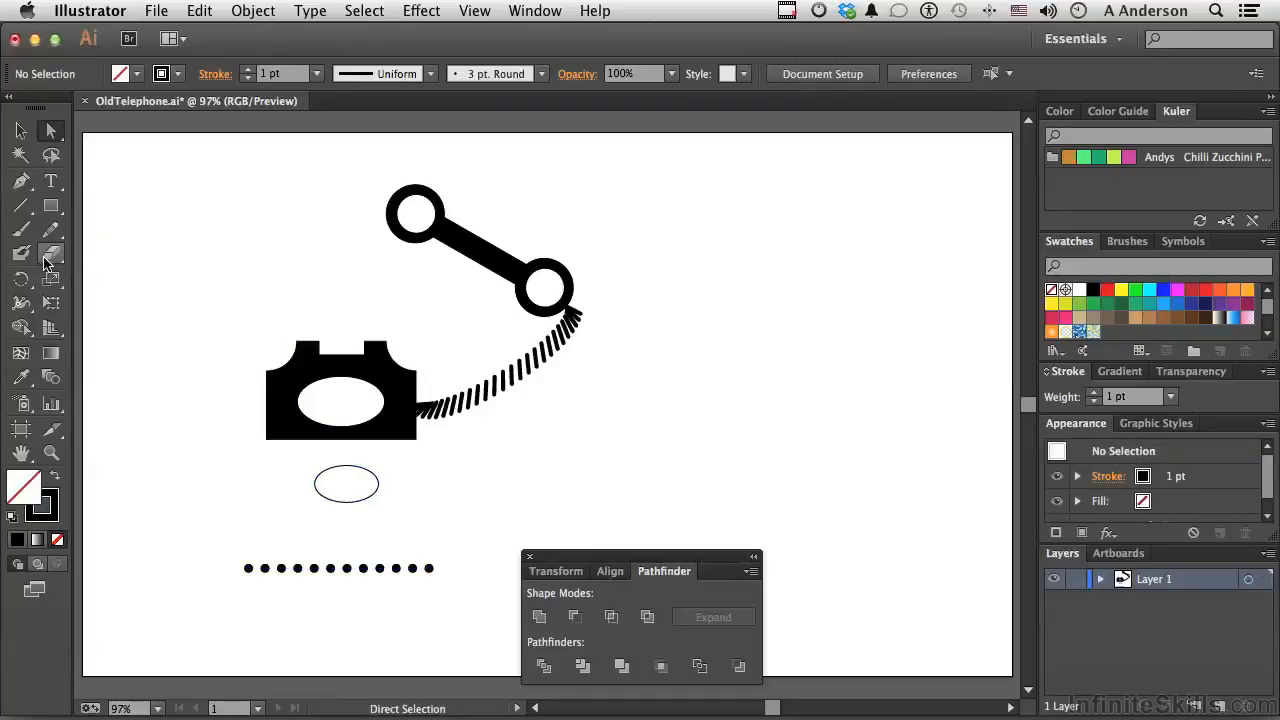
# Cut the small ellipse open with the Scissors tool at the upper right of its outline.
pyautogui.click(53, 258)
pyautogui.click(120, 278)
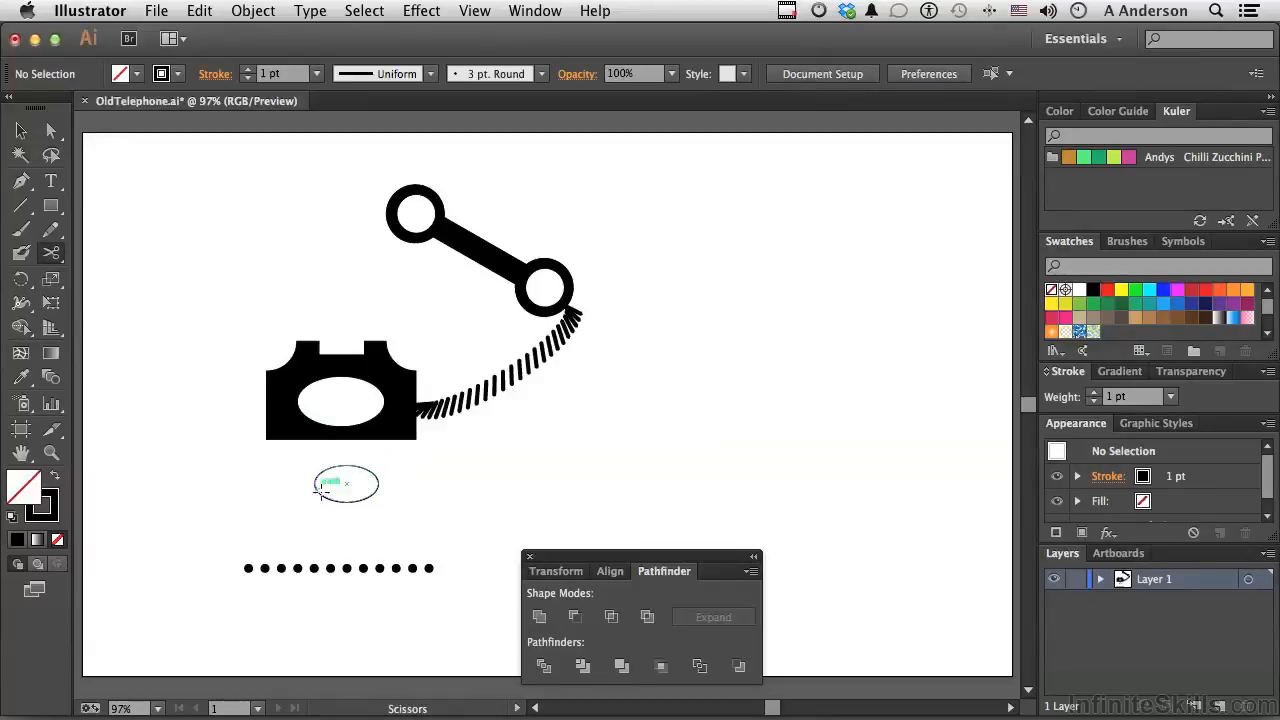
pyautogui.click(371, 470)
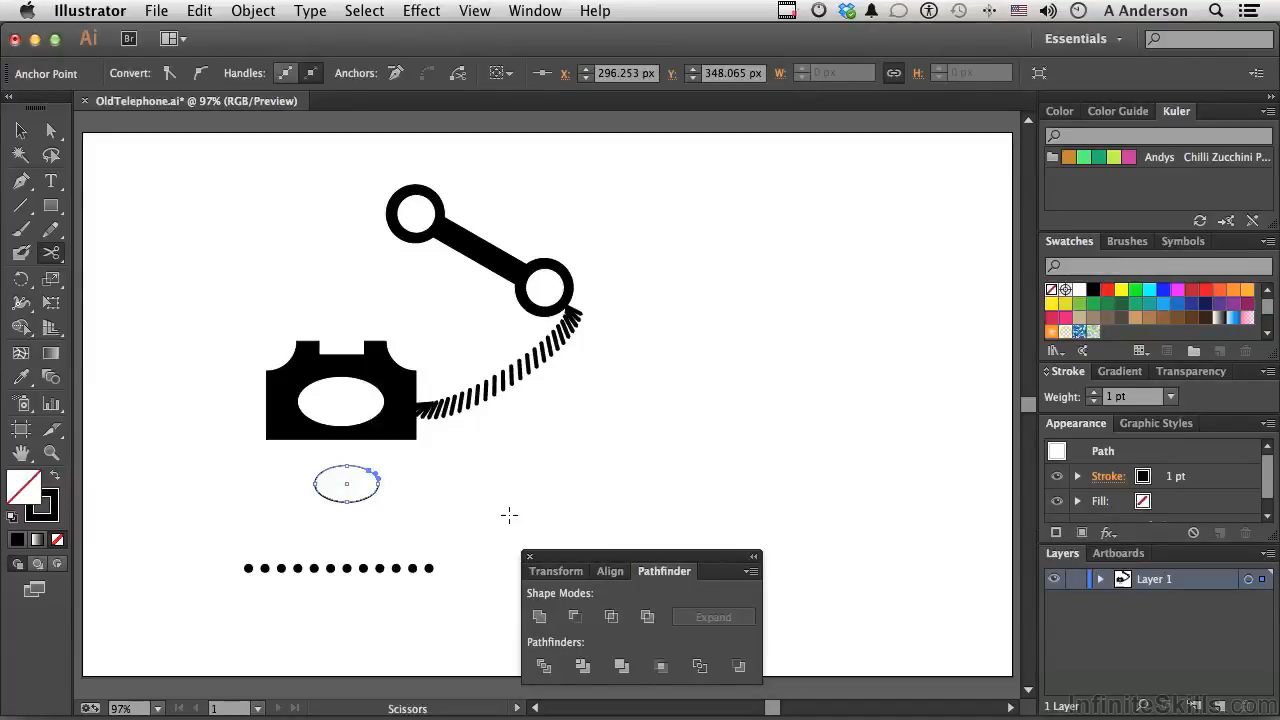
# Replace the spine of the dot blend with the cut ellipse and deselect the result.
pyautogui.click(20, 130)
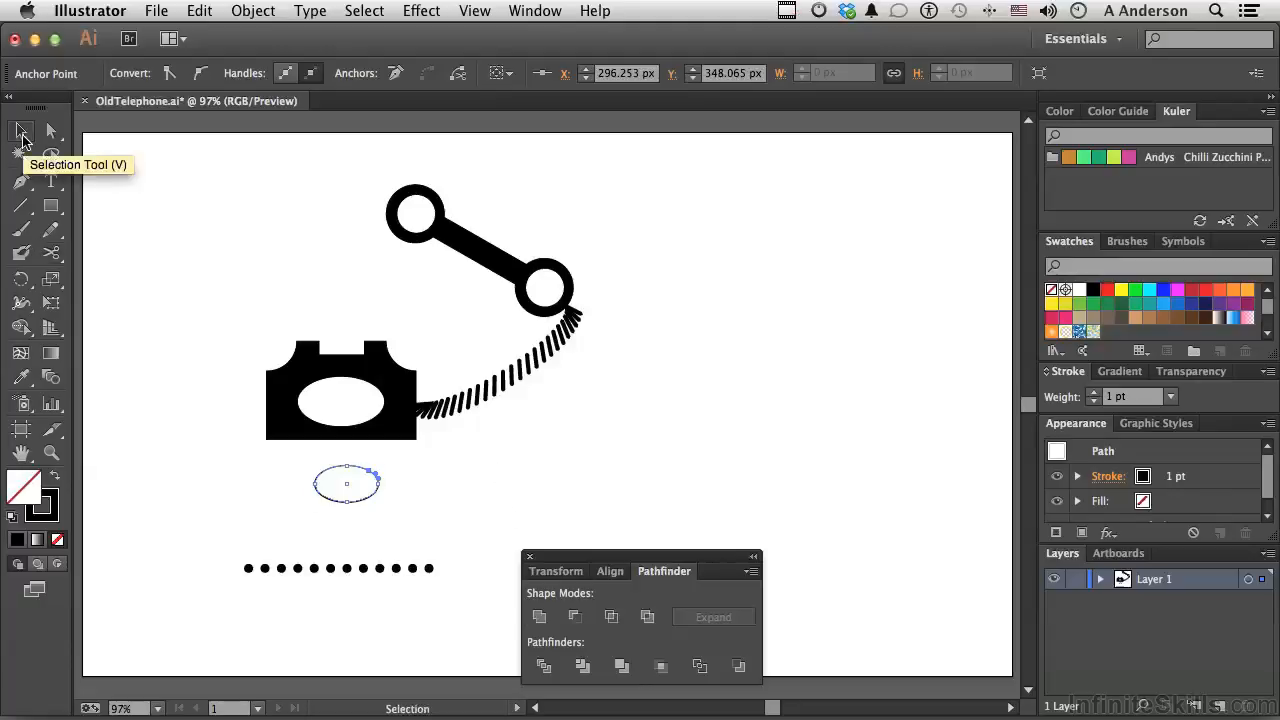
pyautogui.click(334, 495)
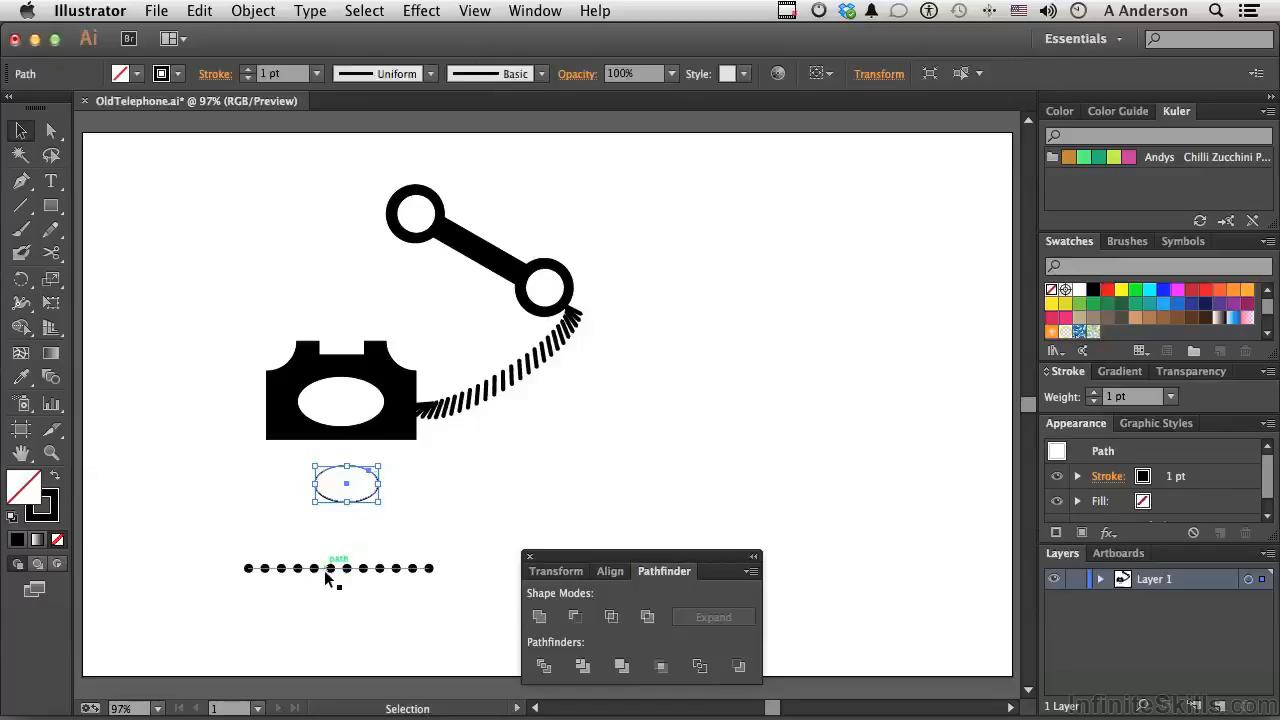
pyautogui.keyDown('shift'); pyautogui.click(330, 574); pyautogui.keyUp('shift')
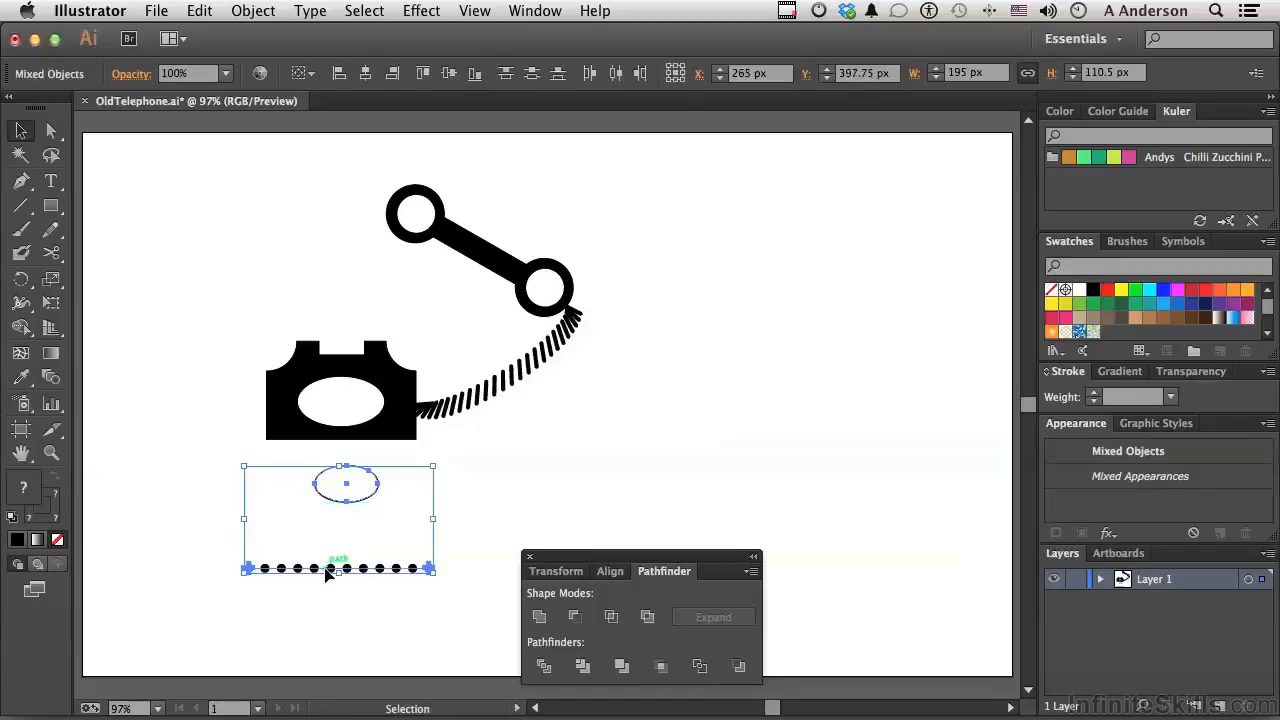
pyautogui.click(253, 11)
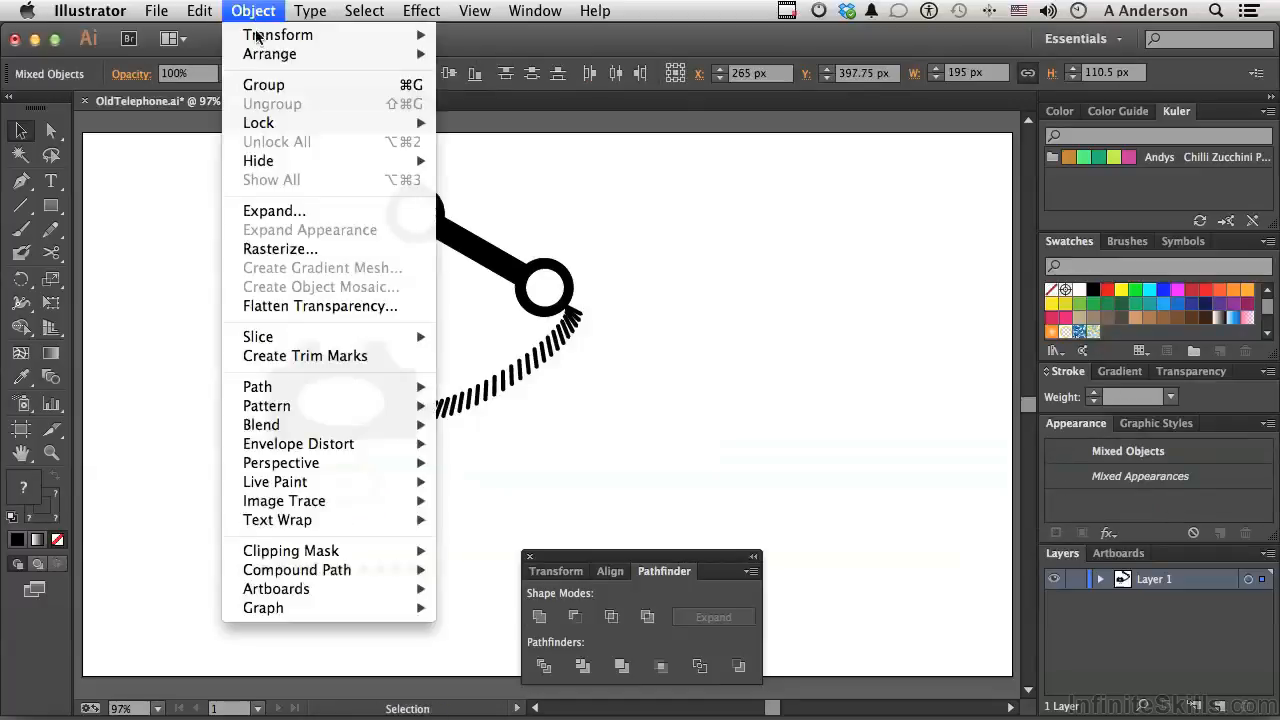
pyautogui.moveTo(305, 430)
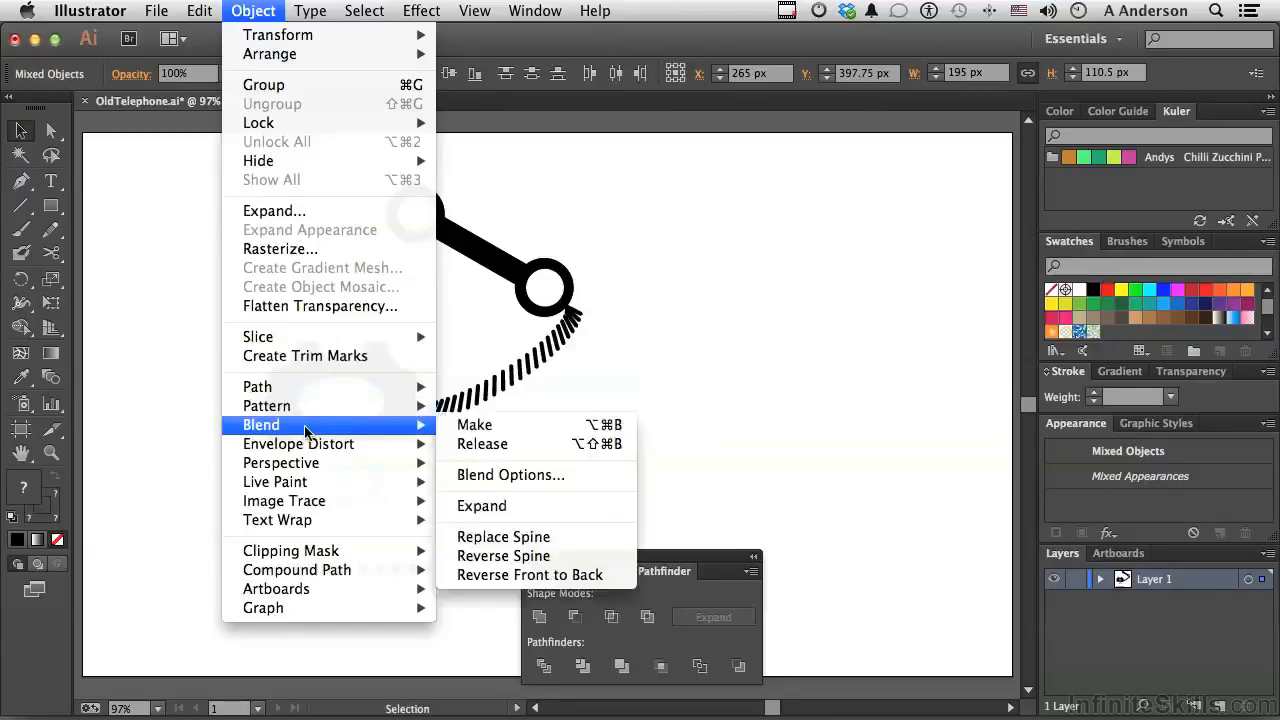
pyautogui.click(528, 537)
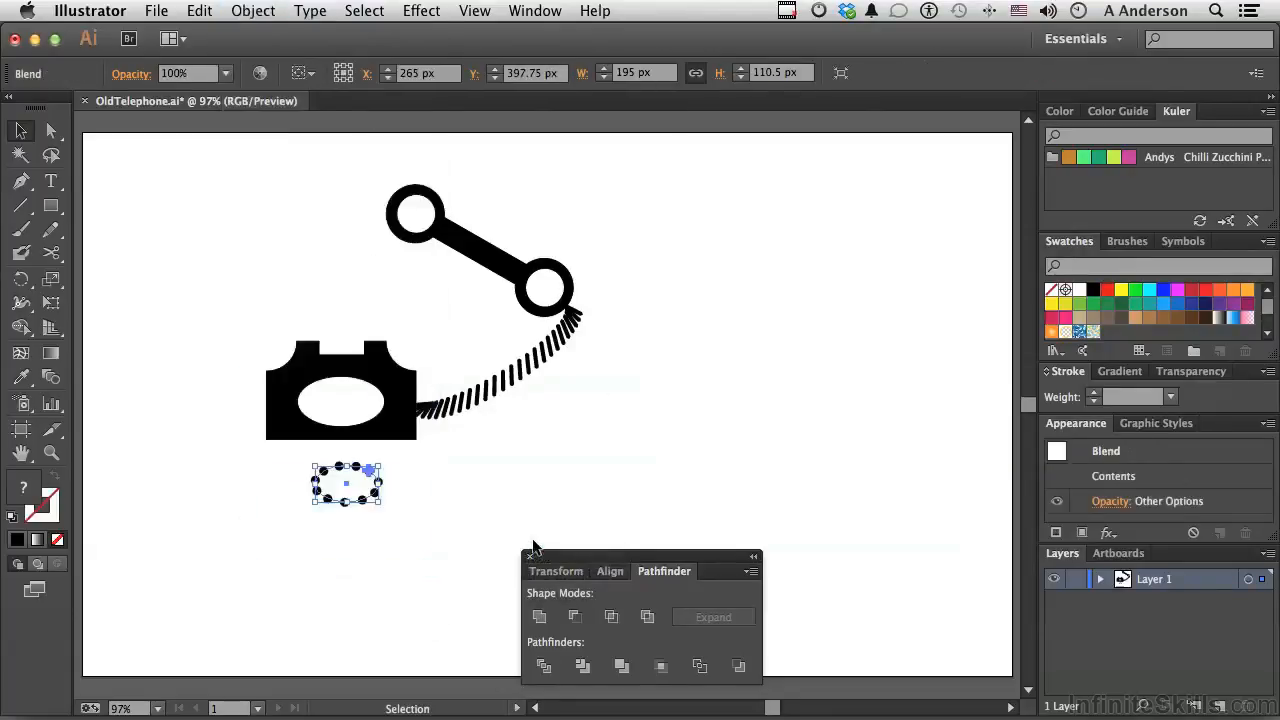
pyautogui.click(396, 568)
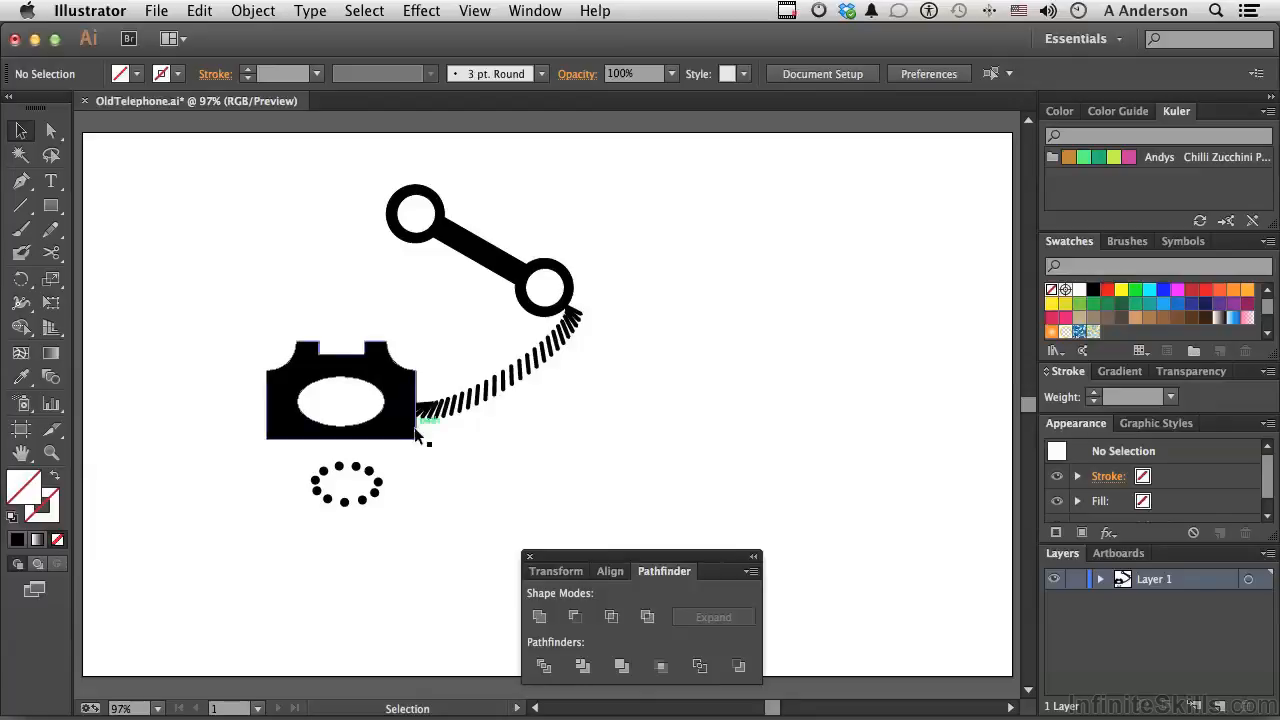
# Move the ring of dots into the white oval of the phone body as the dial and deselect it.
pyautogui.click(363, 503)
pyautogui.moveTo(363, 503); pyautogui.dragTo(356, 419)
pyautogui.click(369, 506)
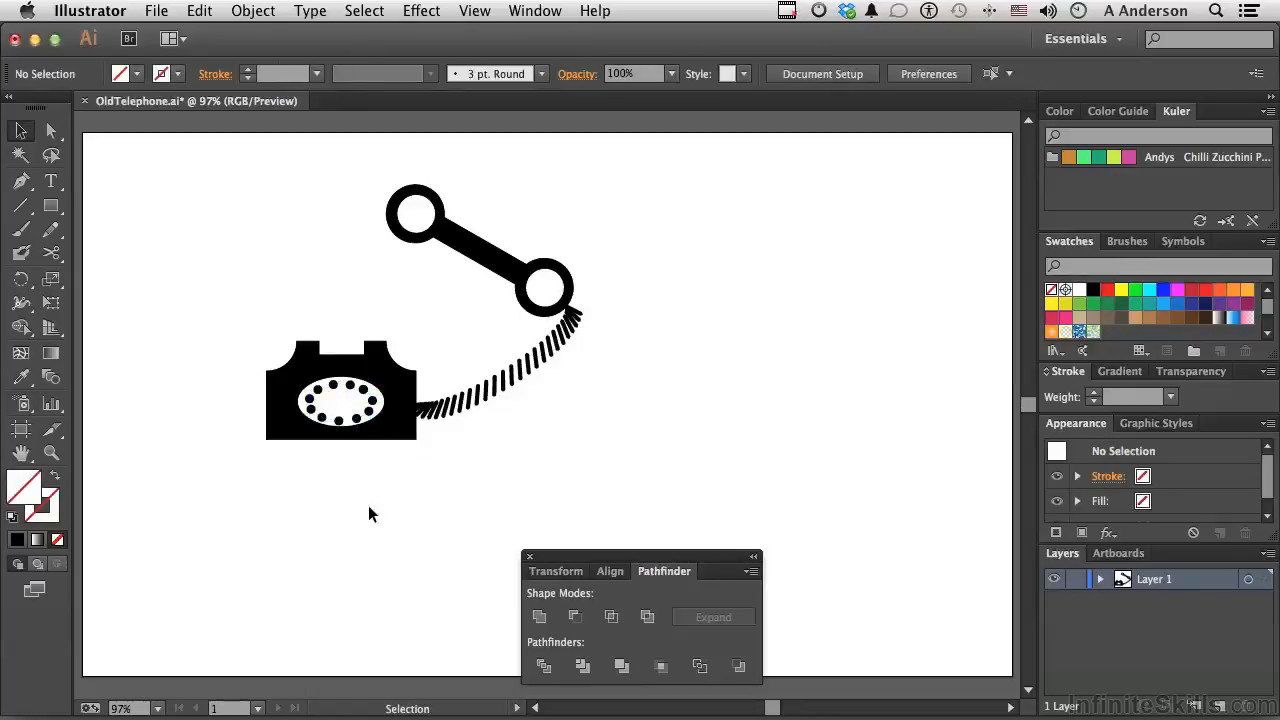